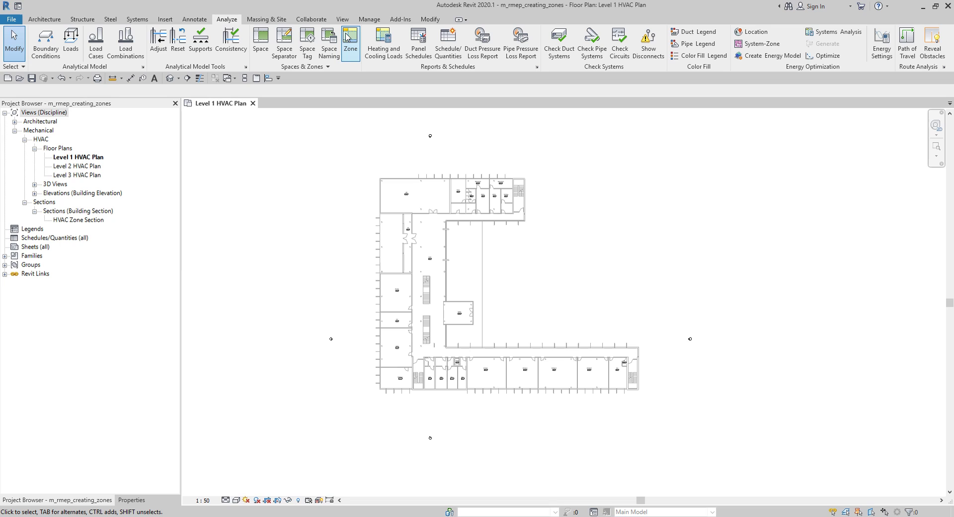
Examine the layout and tagged spaces in the building's north wing on the Level 1 HVAC Plan.
click(577, 292)
scroll(517, 292, up, 2)
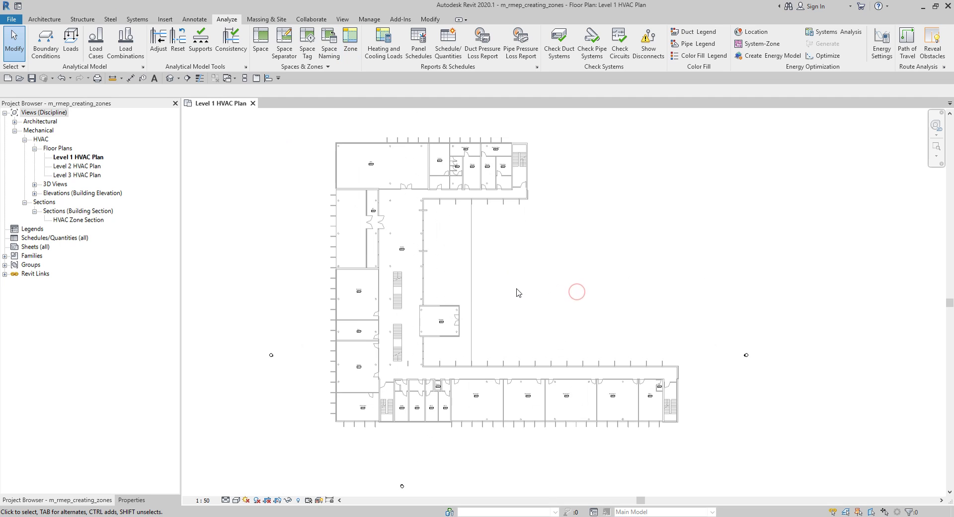
scroll(517, 292, up, 1)
mouse_move(504, 247)
middle_down()
mouse_move(526, 258)
mouse_move(515, 135)
middle_up()
scroll(526, 257, up, 4)
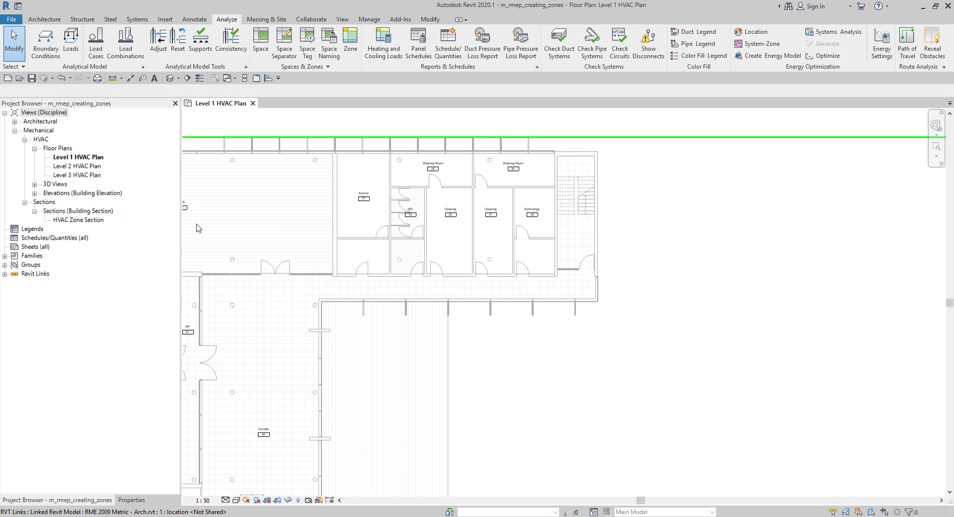
middle_drag(197, 228, 377, 211)
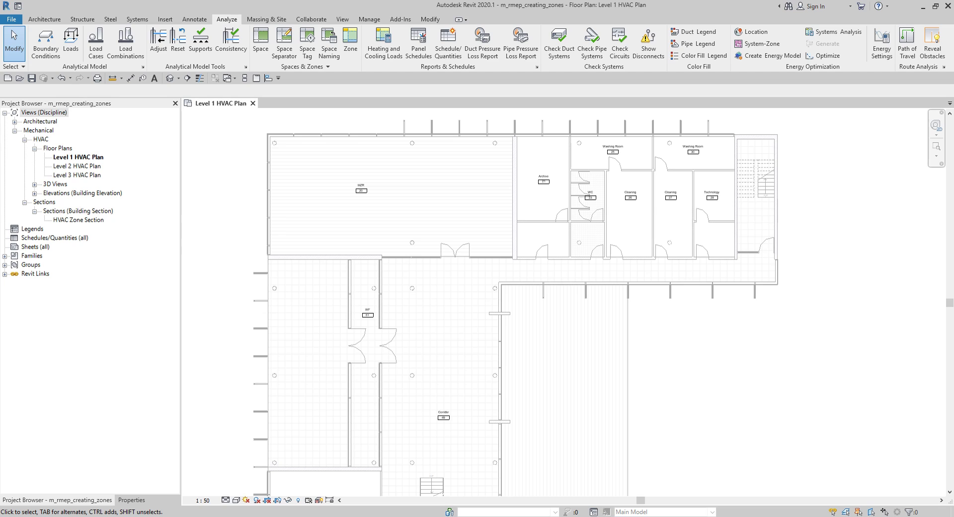
click(703, 332)
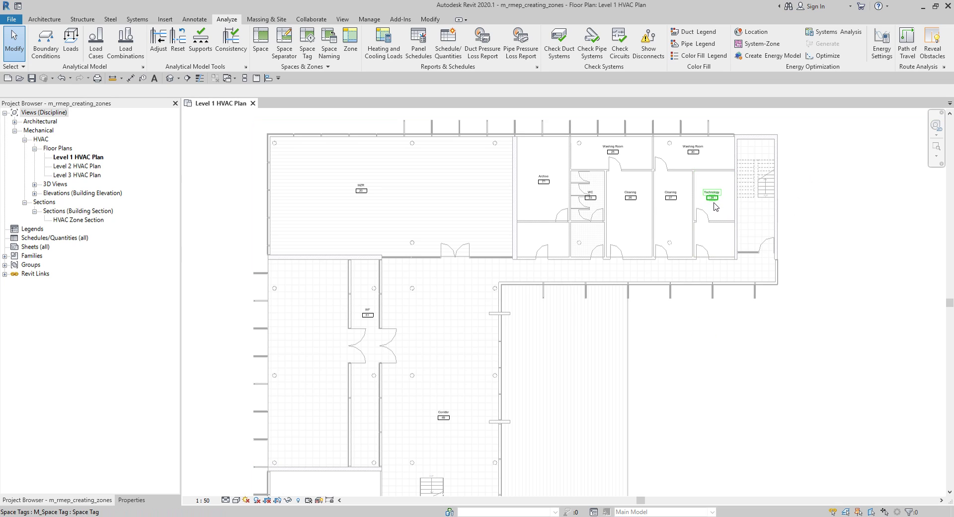
scroll(803, 205, down, 1)
middle_drag(843, 217, 730, 219)
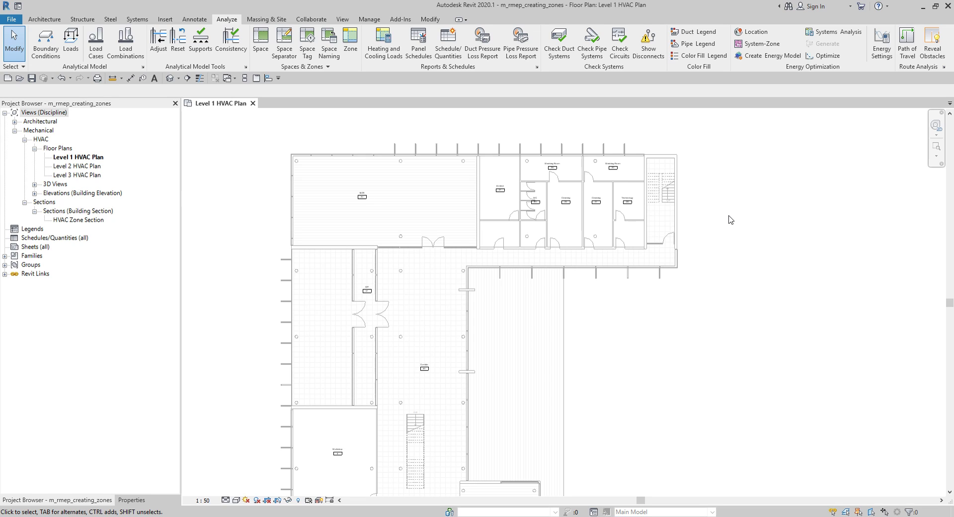
Display the System Browser alongside the Level 1 HVAC Plan, keeping the Project Browser in view.
click(130, 500)
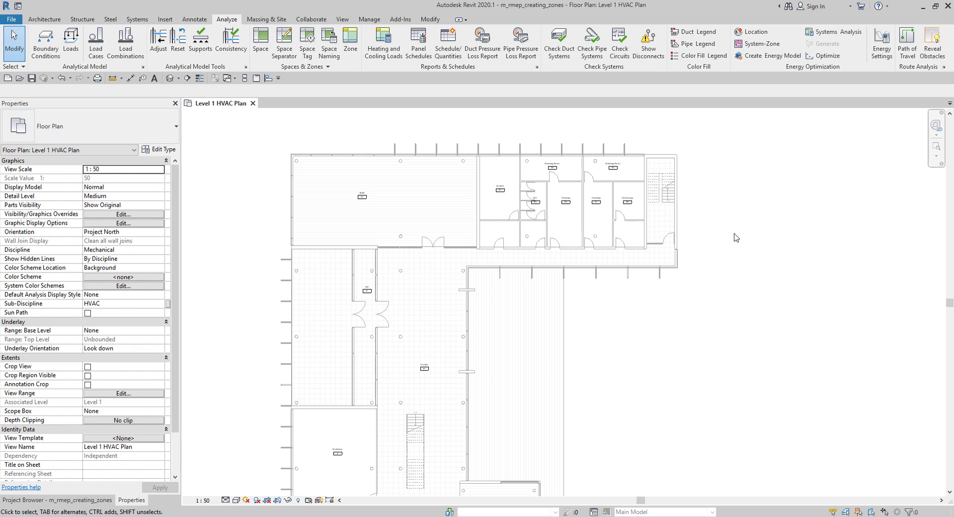
right_click(721, 195)
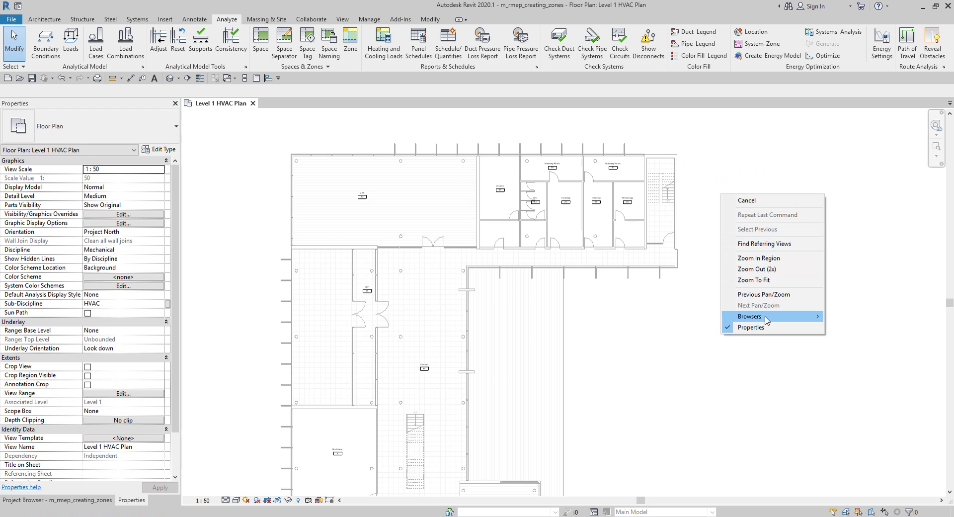
mouse_move(766, 318)
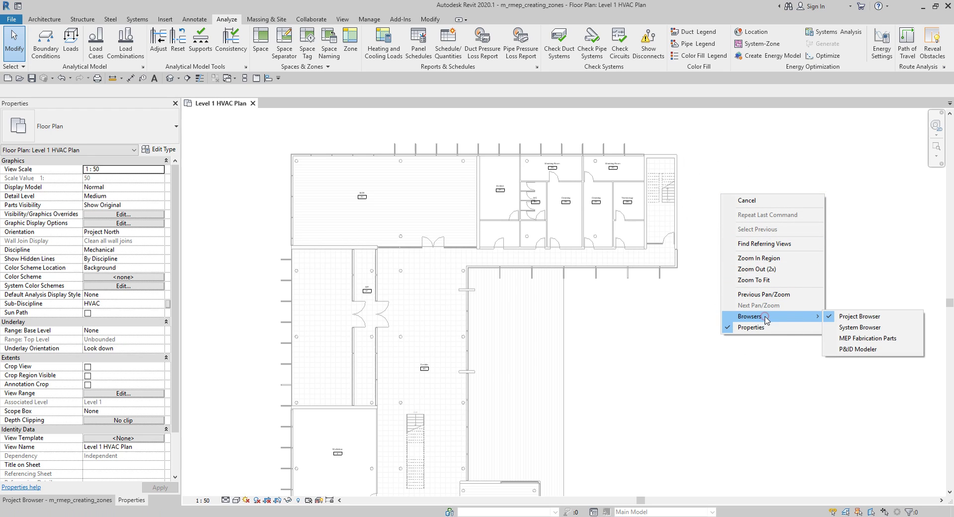
click(853, 330)
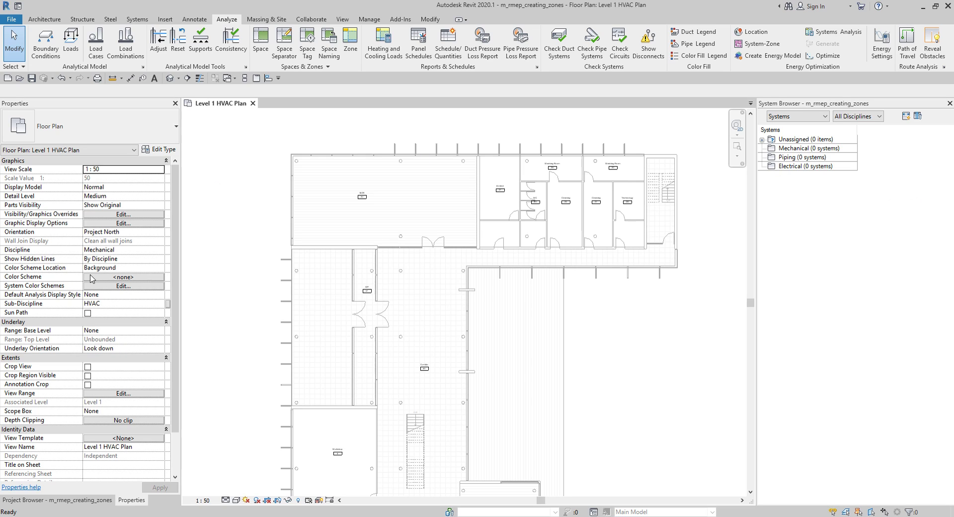
click(65, 501)
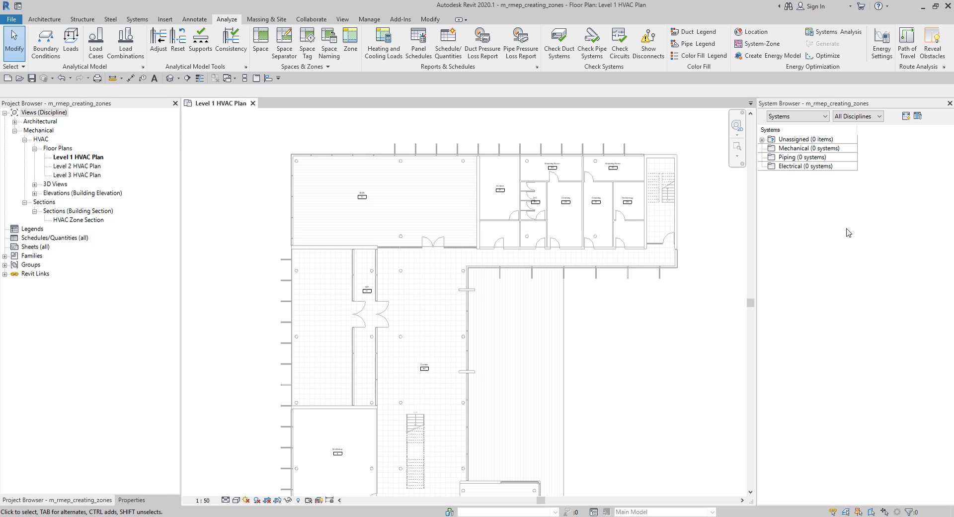
Set the System Browser to show Zones and expand the Default zone to list its spaces.
click(762, 140)
click(768, 139)
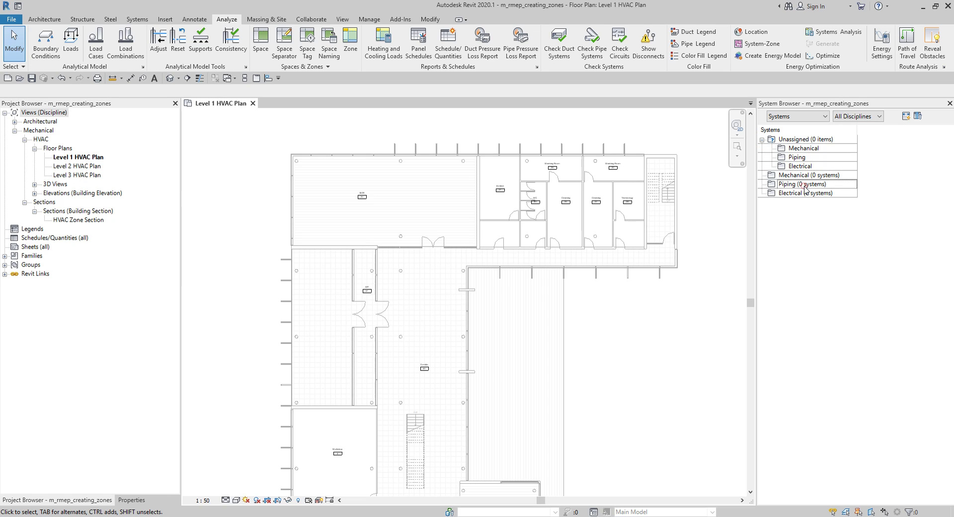
click(803, 150)
click(812, 116)
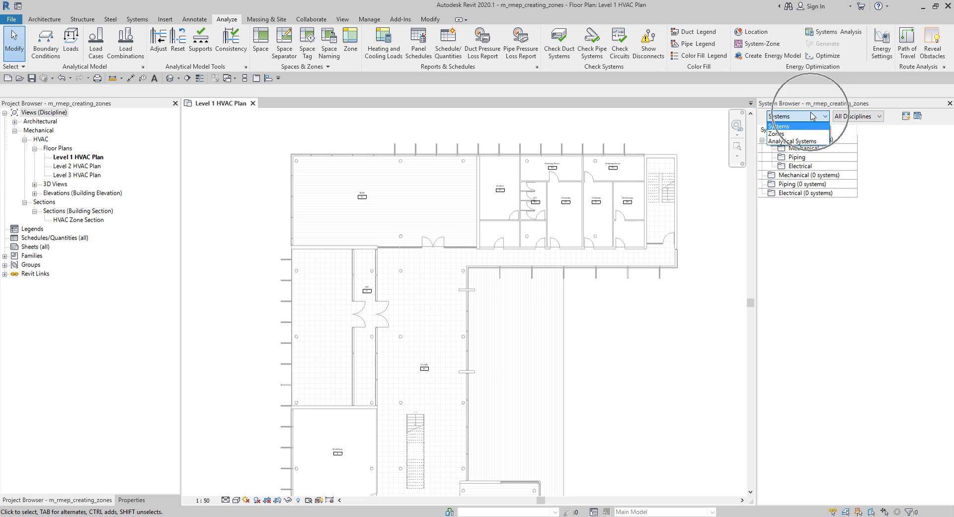
click(795, 134)
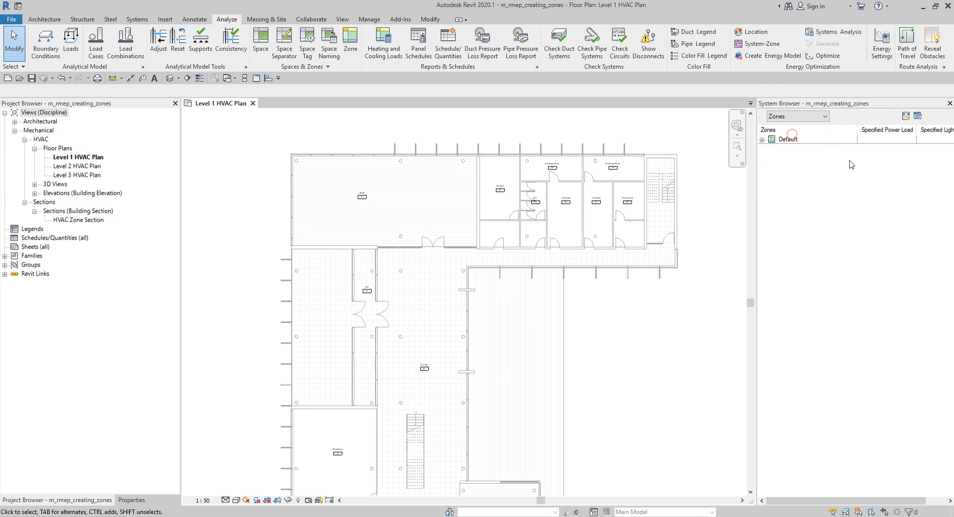
click(762, 140)
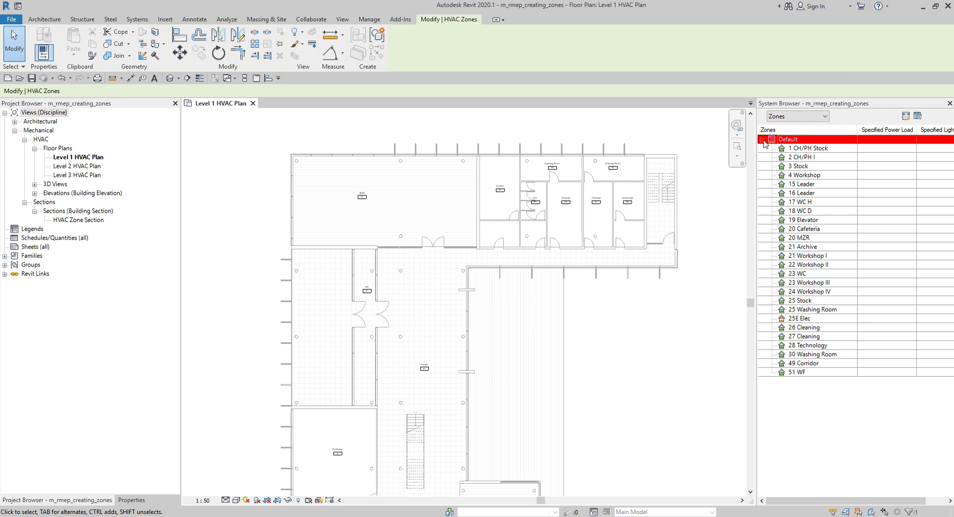
Check the Default zone's spaces individually, from 2 CH/PH I through 17 WC H, against the plan, and clear the selection.
click(803, 157)
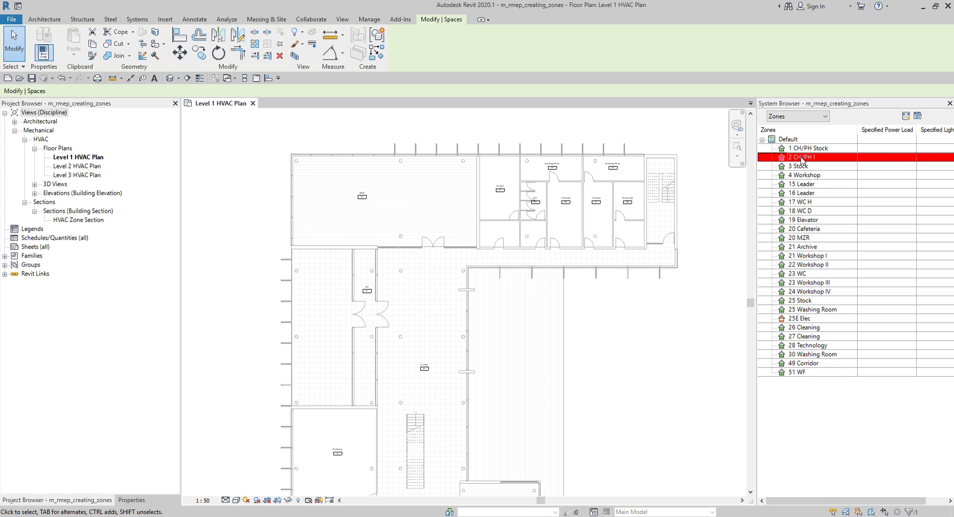
click(804, 167)
click(806, 175)
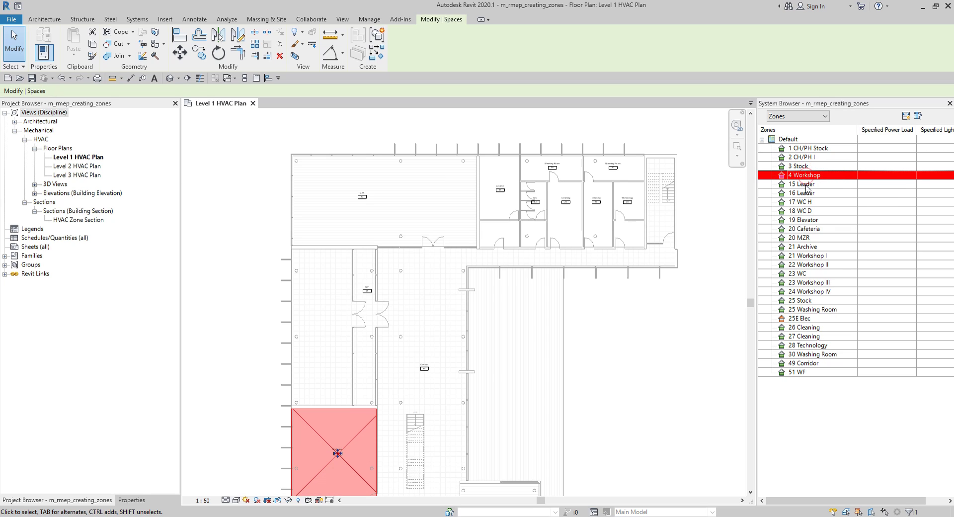
click(806, 184)
click(805, 193)
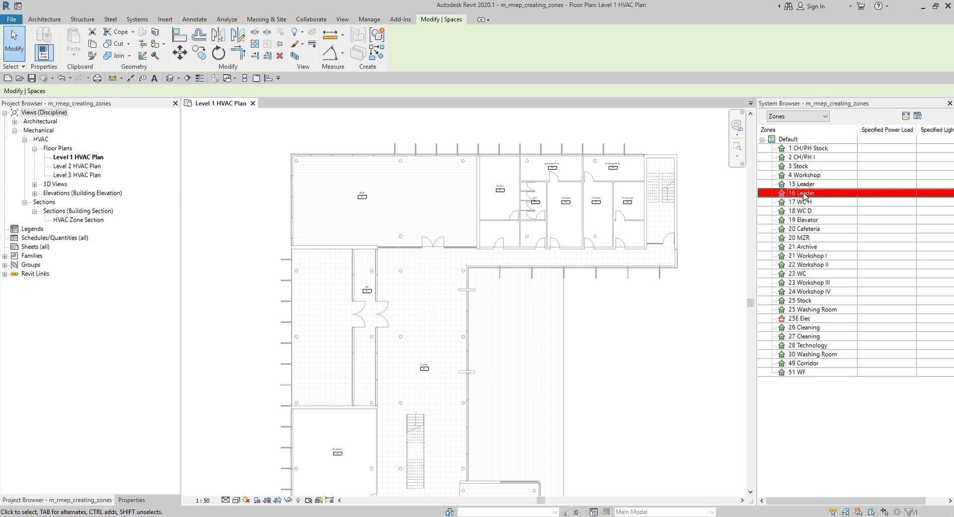
click(805, 203)
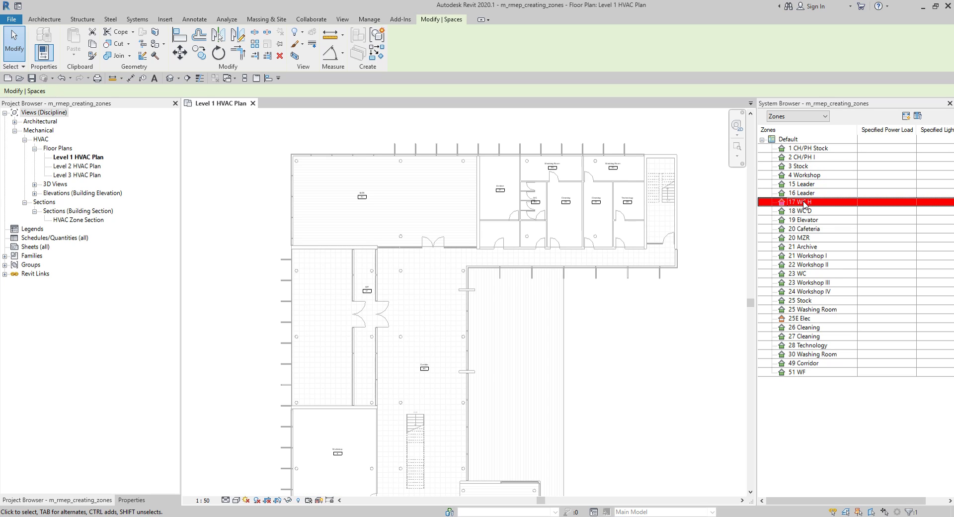
drag(819, 156, 813, 152)
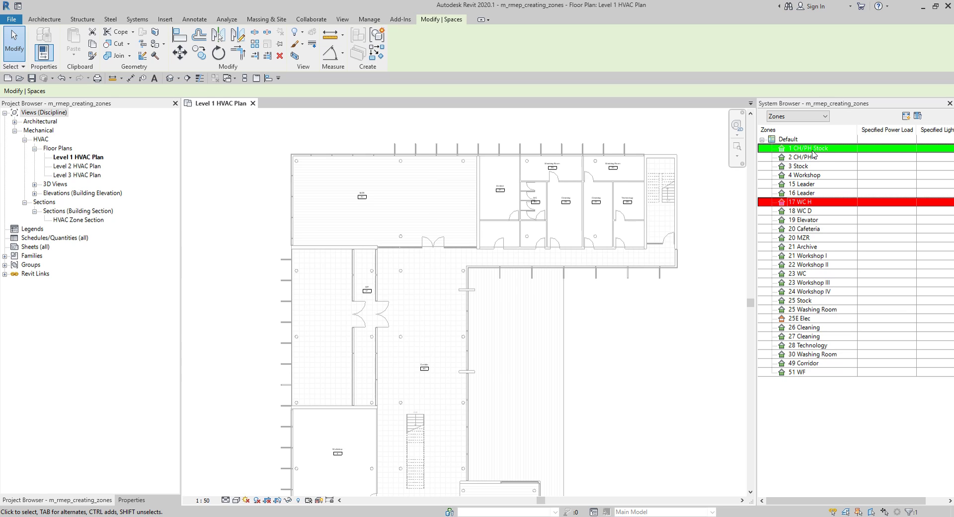
click(790, 140)
click(790, 141)
click(790, 141)
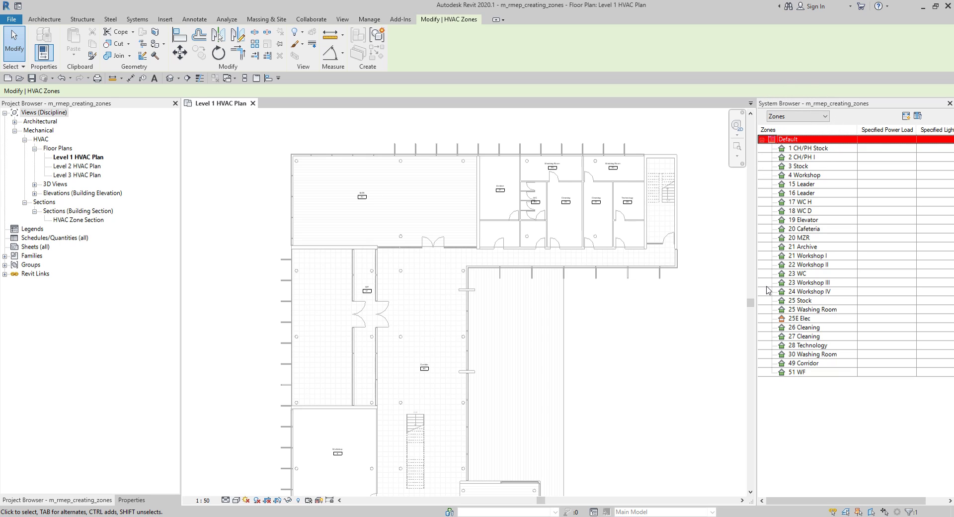
click(681, 332)
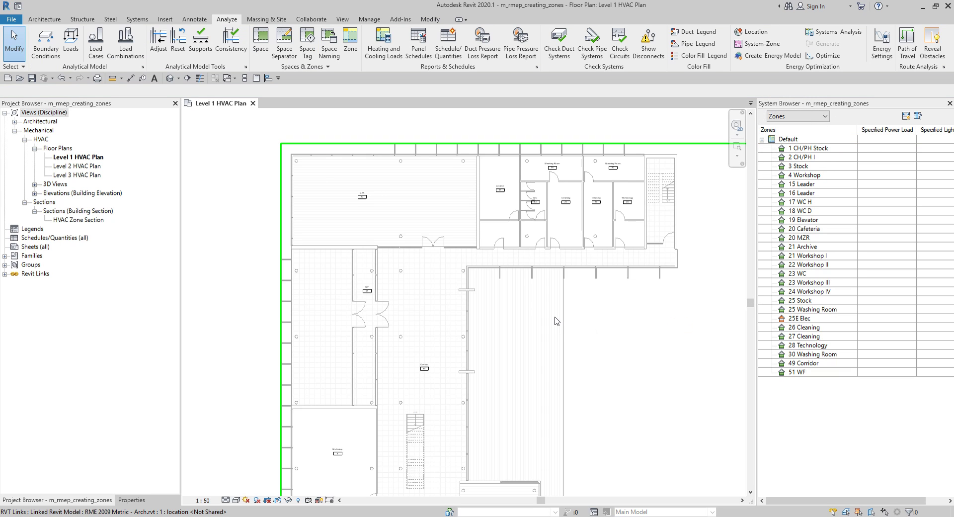
Inspect the Archive-to-Technology room block on Level 1 and the same area on the Level 2 HVAC Plan, ending back on Level 1.
scroll(557, 320, down, 4)
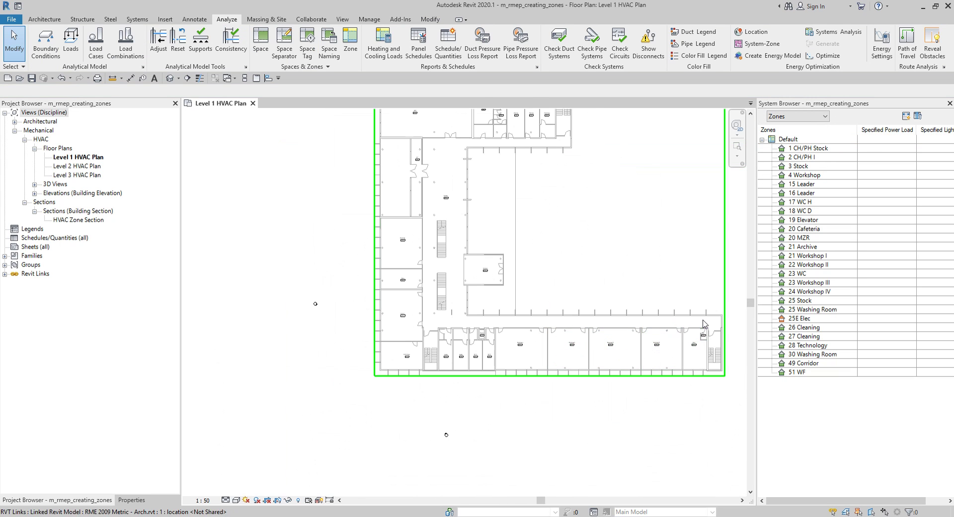
middle_drag(622, 276, 580, 326)
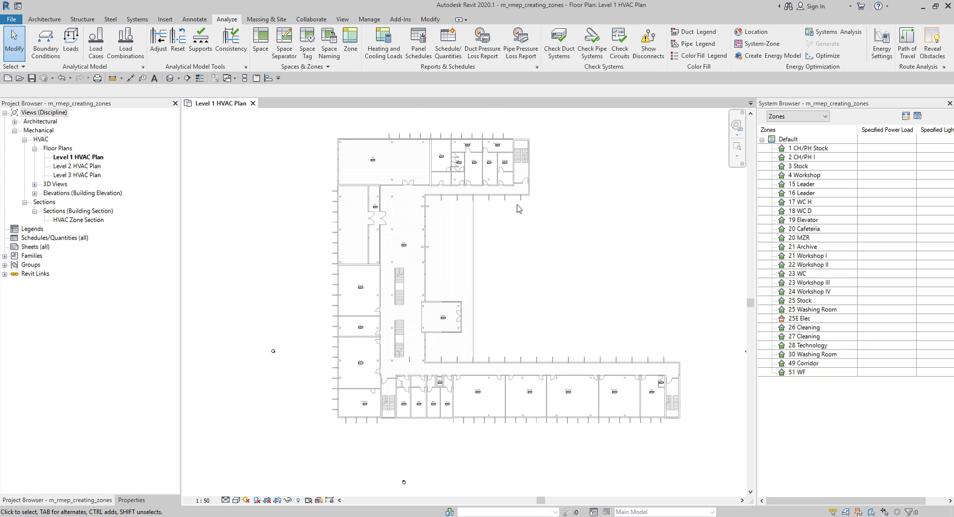
scroll(462, 144, up, 6)
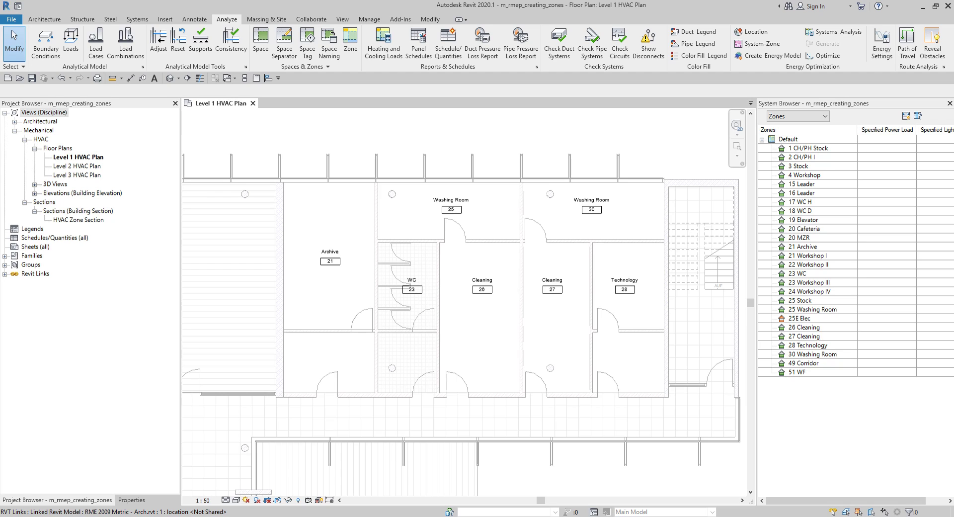
click(636, 134)
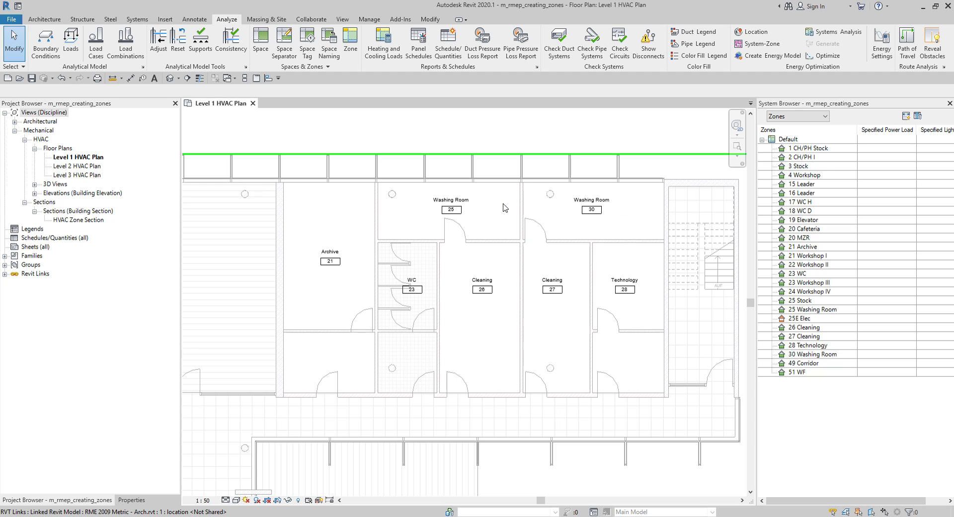
click(88, 158)
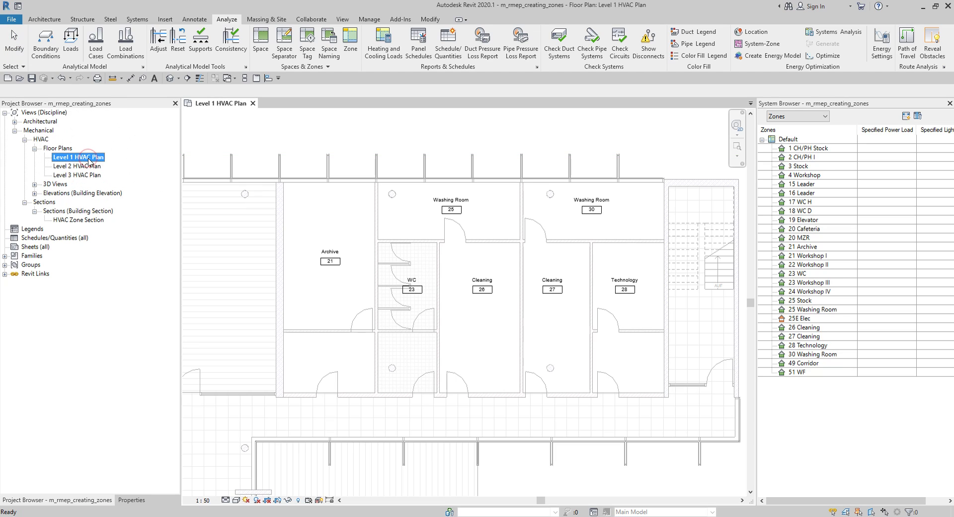
double_click(87, 167)
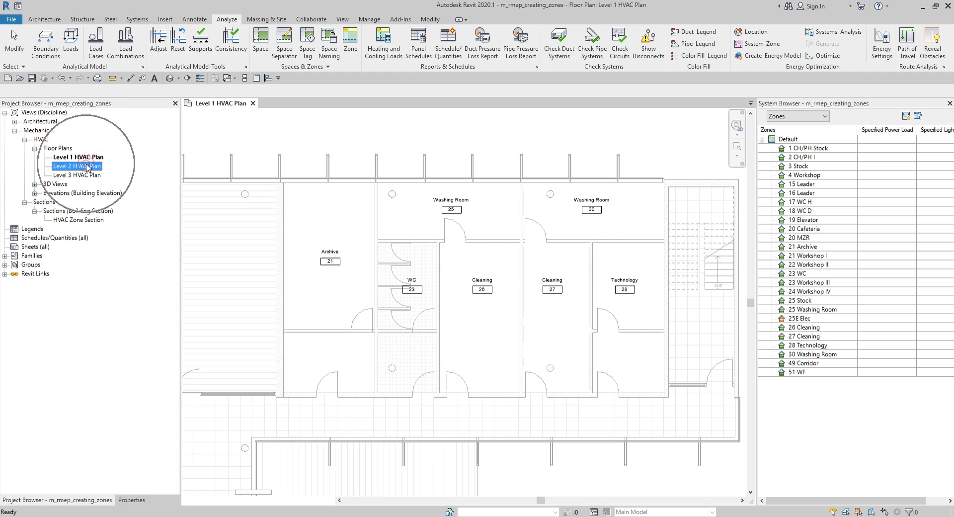
click(497, 136)
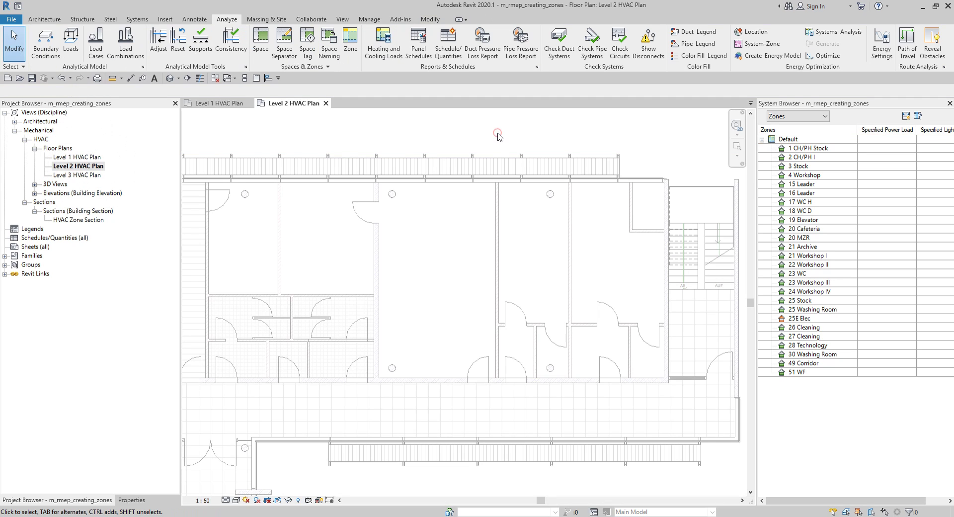
scroll(497, 135, down, 1)
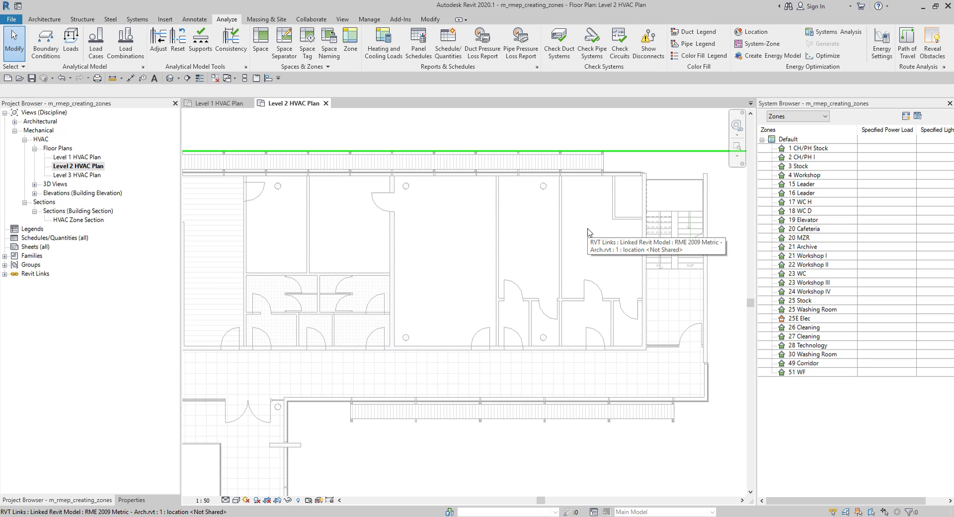
double_click(78, 157)
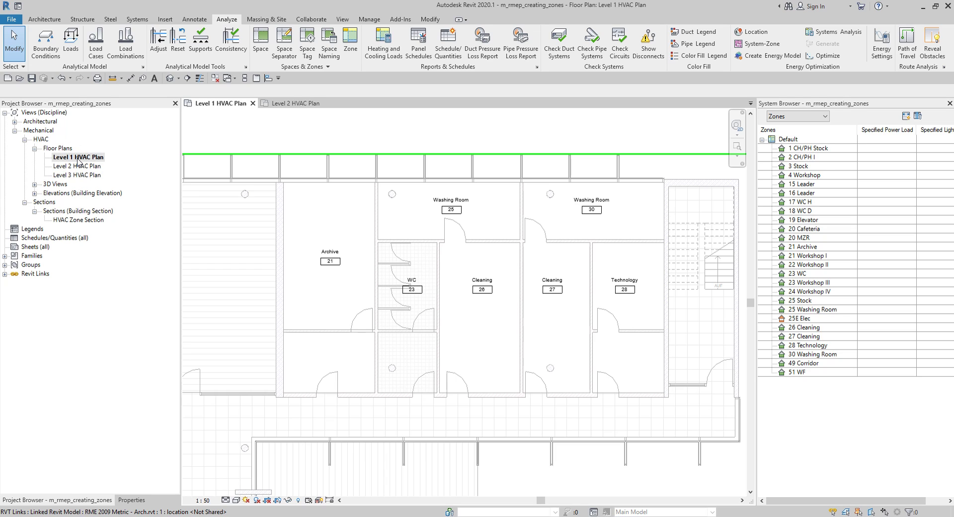
Create a zone on the Level 1 HVAC Plan and add the Archive 21, Washing Room 25 and Washing Room 30 spaces.
click(226, 20)
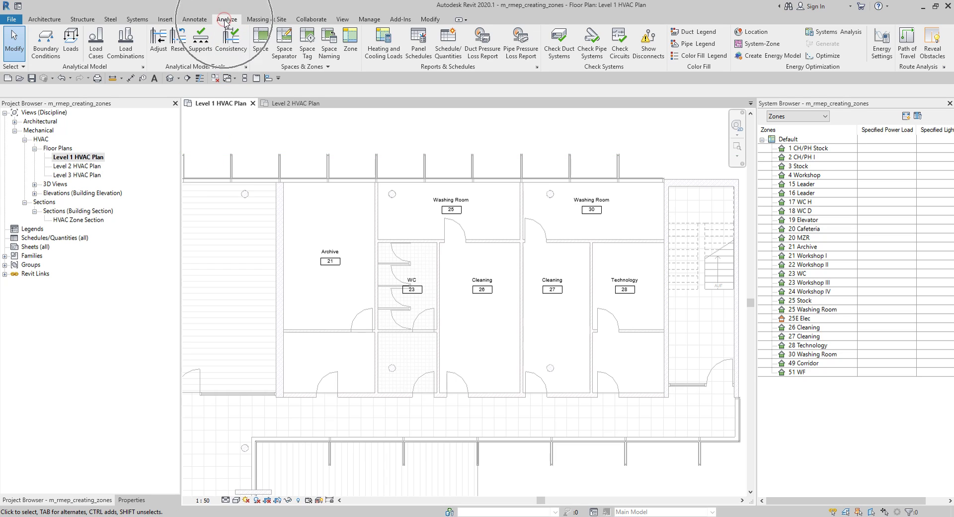
click(349, 37)
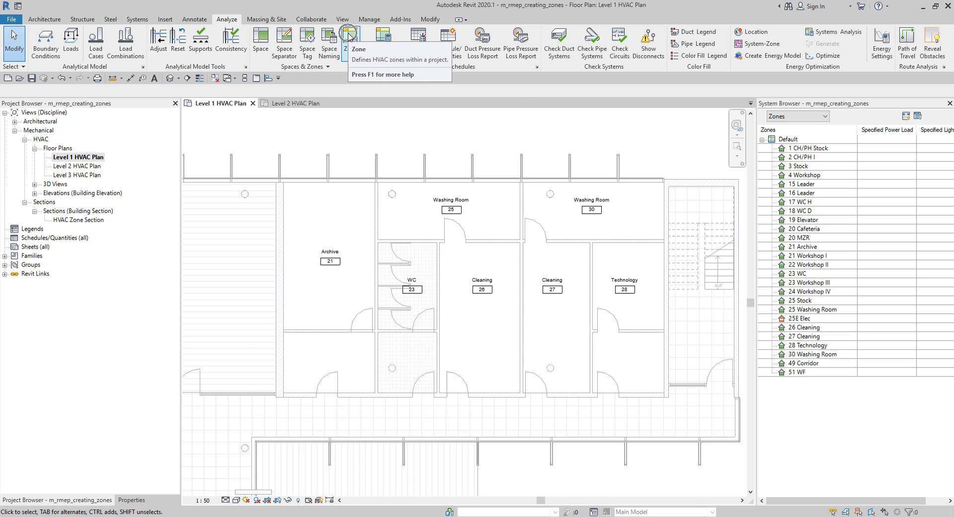
click(350, 37)
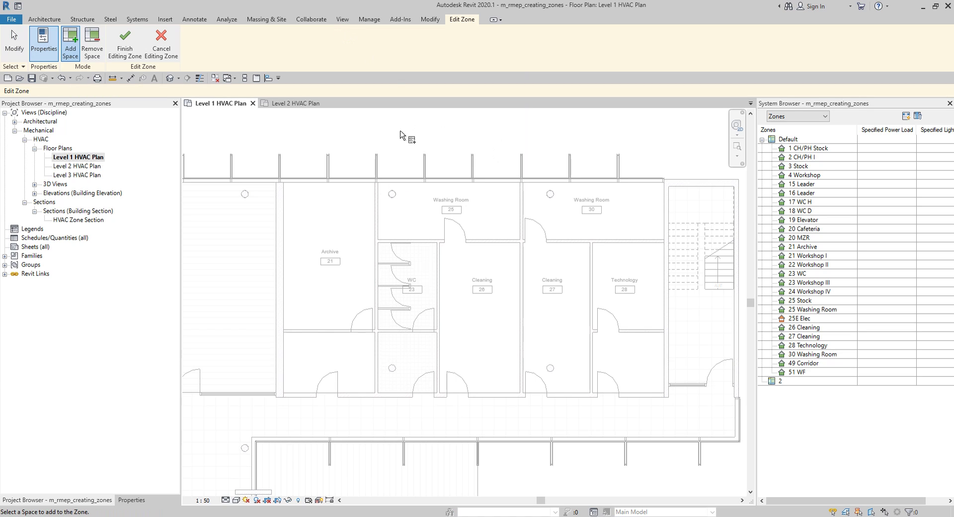
middle_drag(335, 139, 357, 132)
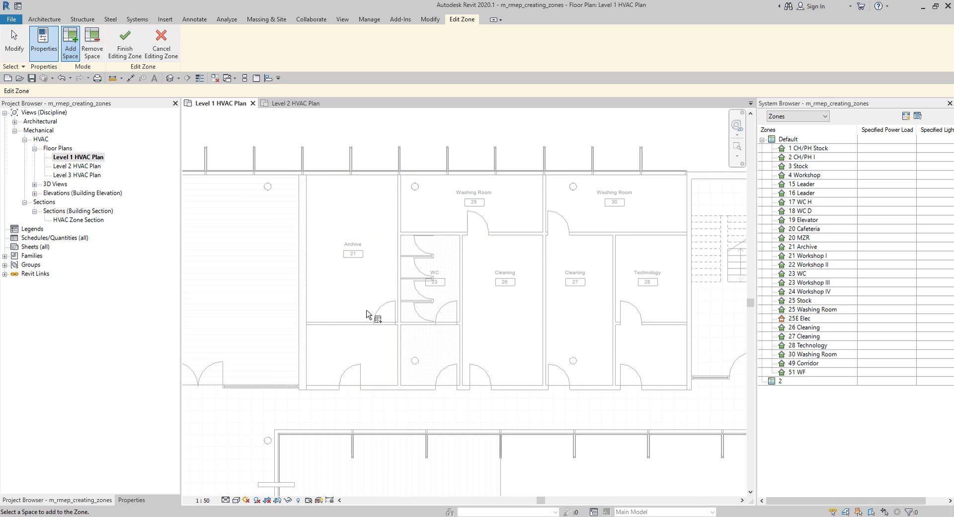
click(368, 275)
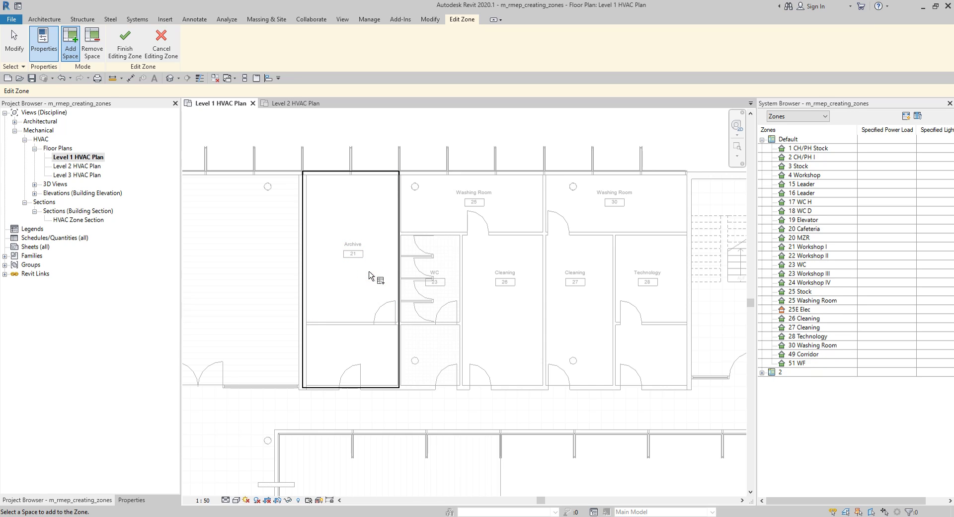
click(496, 222)
click(633, 222)
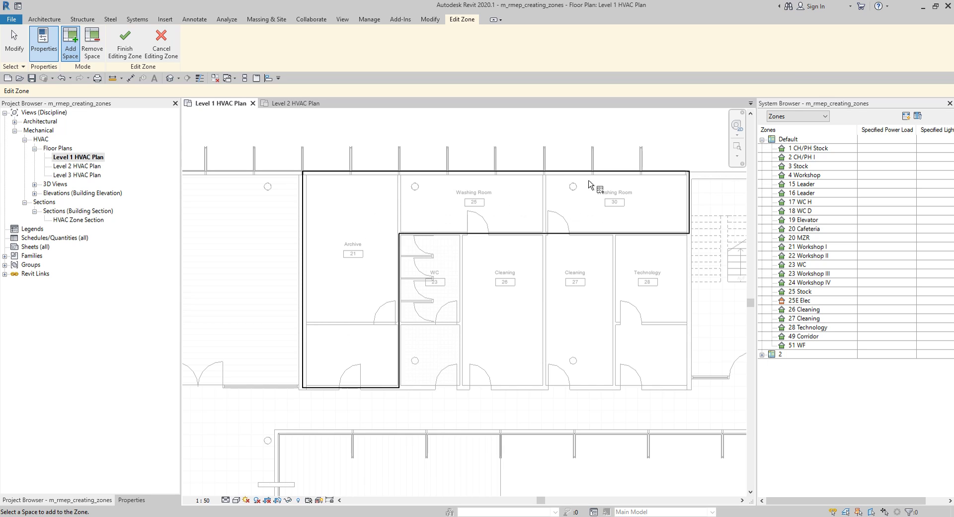
Expand the new zone in the System Browser, check its spaces against the plan, and finish editing the zone.
click(762, 354)
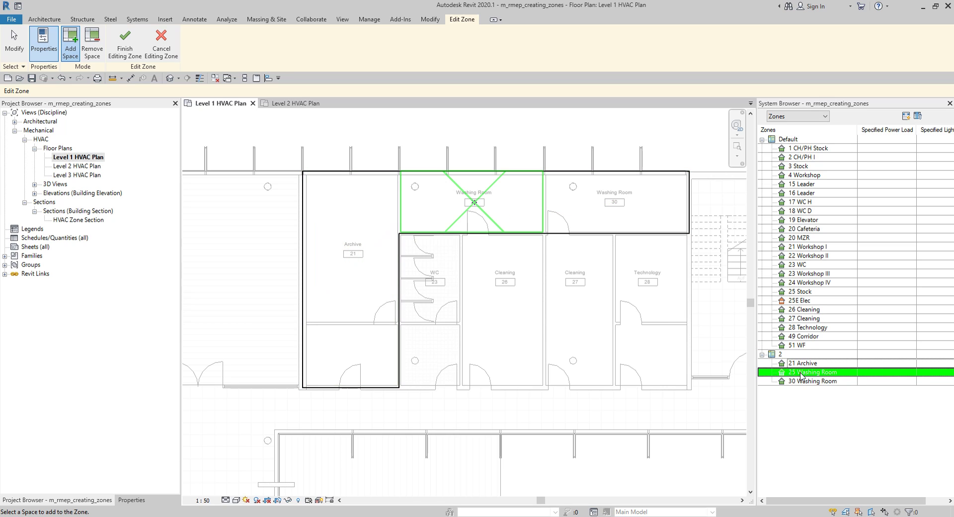
click(804, 381)
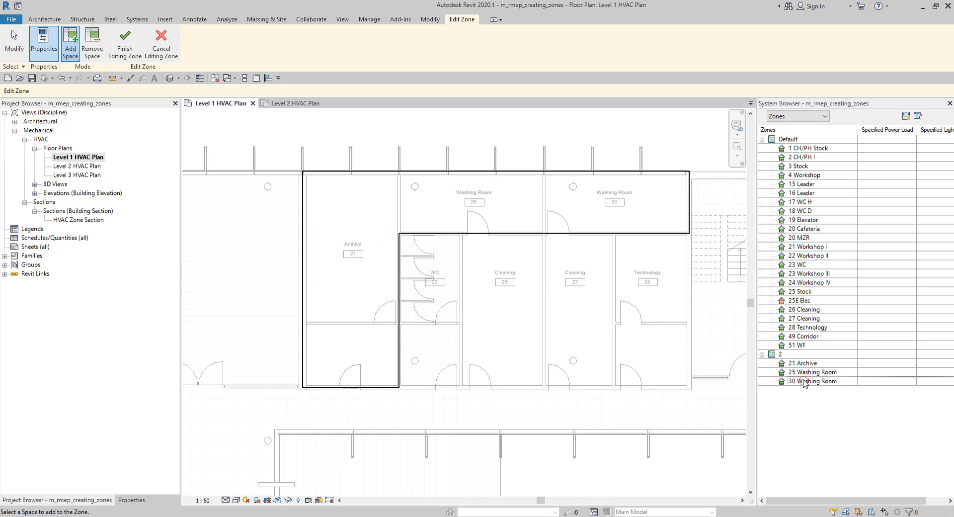
click(798, 365)
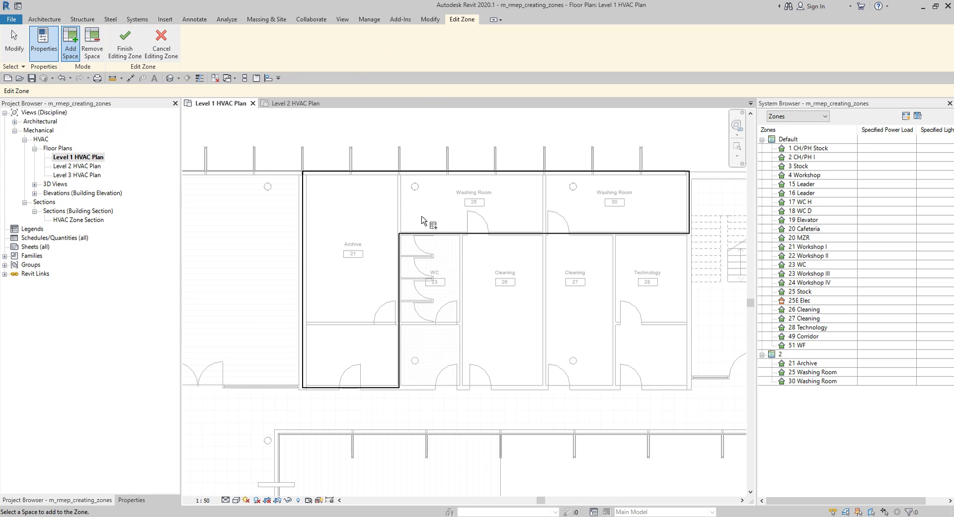
click(126, 47)
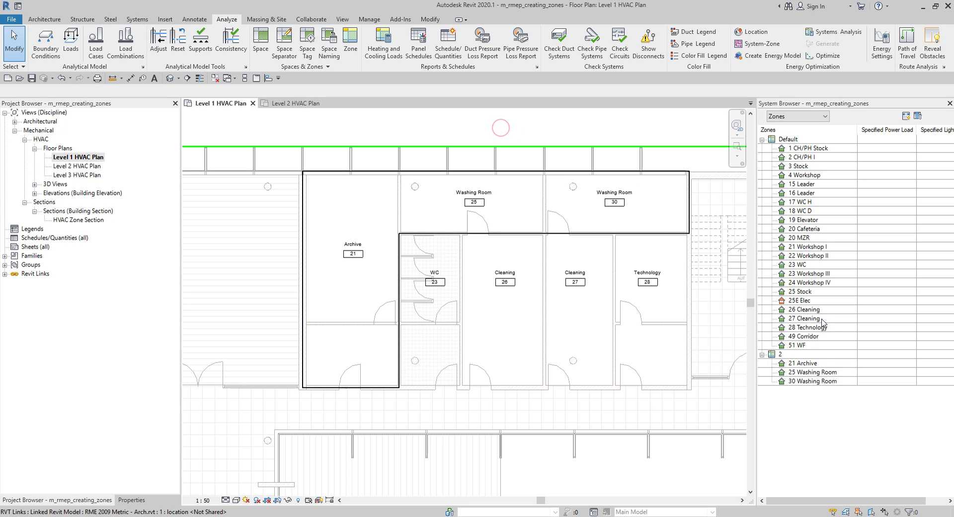
click(808, 364)
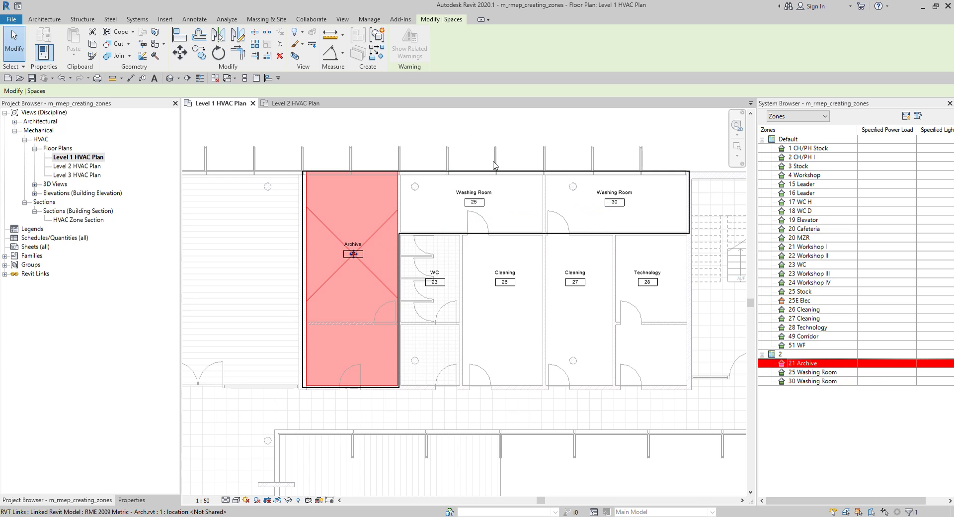
click(486, 131)
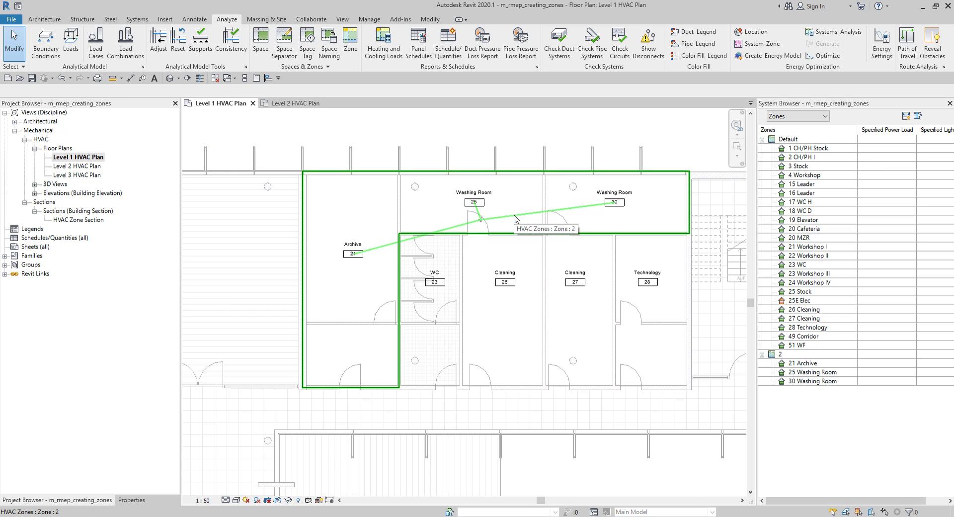
Move the centre point of the Archive and Washing Rooms zone above the building's upper wall, and clear the selection.
click(514, 217)
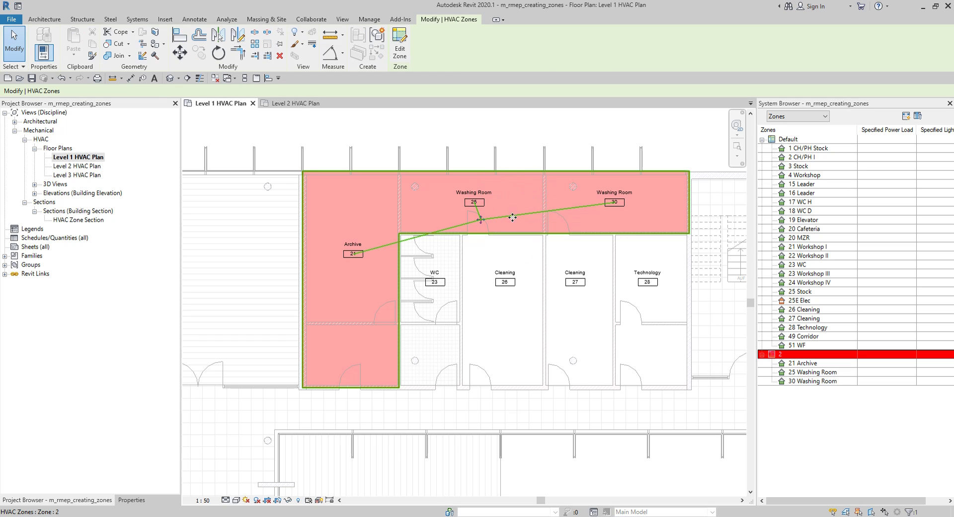
drag(482, 220, 513, 159)
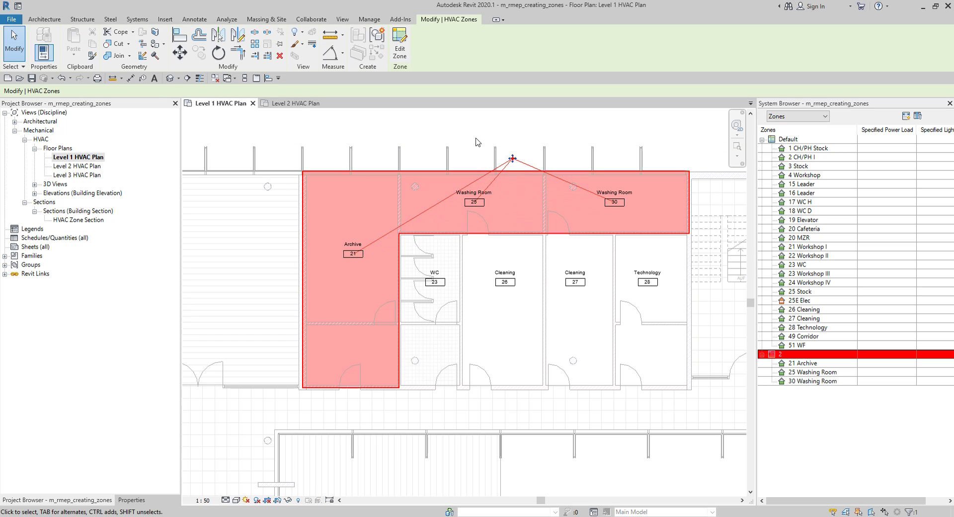
click(436, 121)
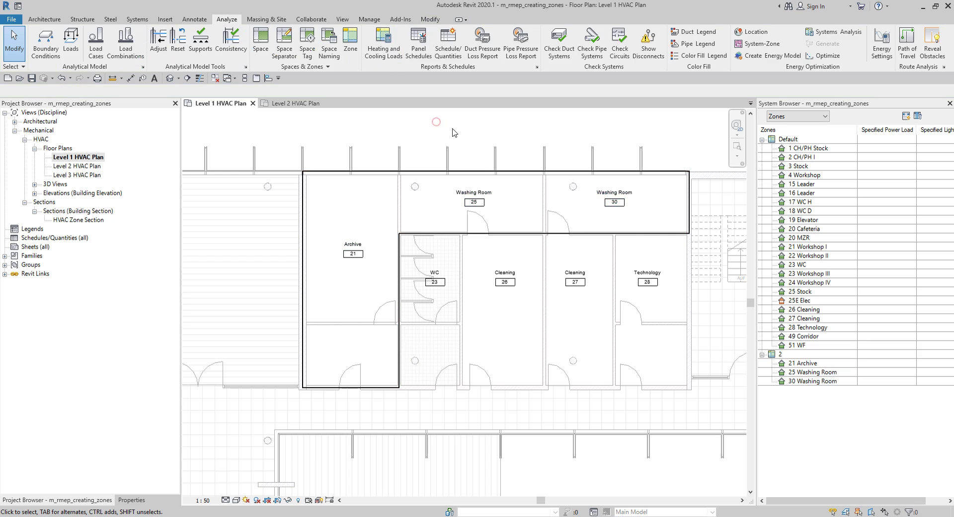
Rename the zone covering Archive and both Washing Rooms as 1-1.
click(514, 159)
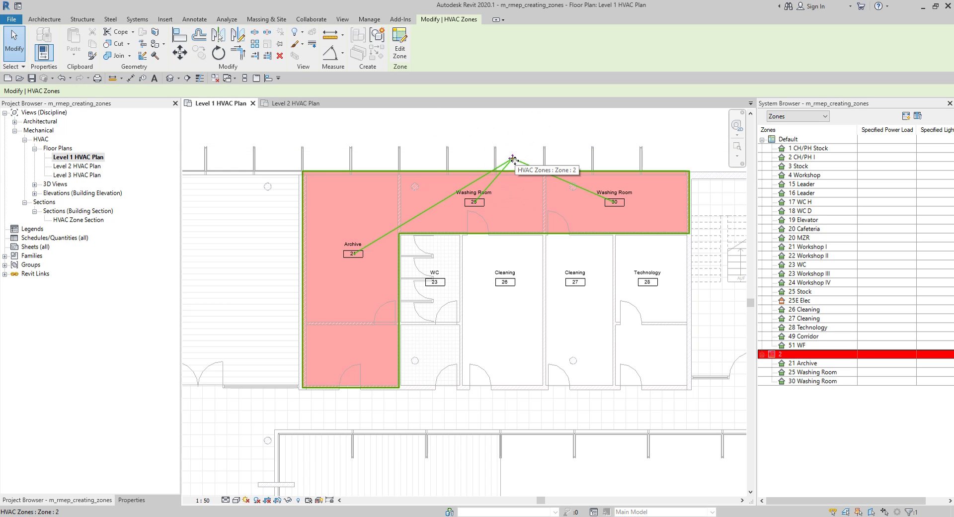
click(132, 500)
click(104, 289)
click(104, 289)
text(1-1)
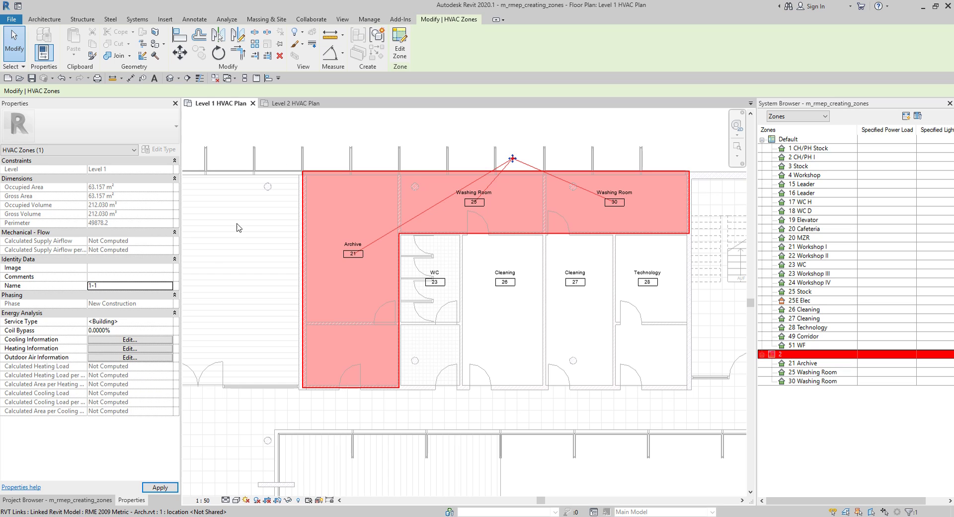
click(444, 125)
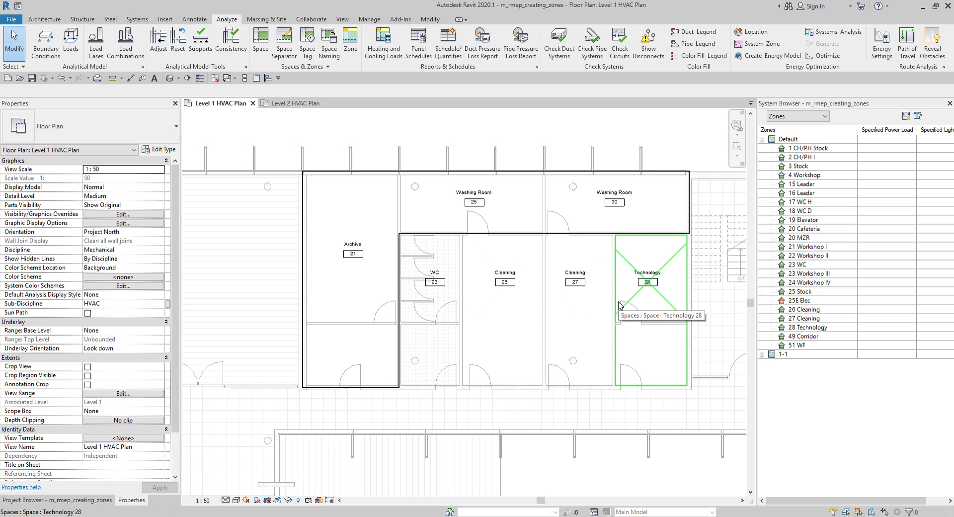
Create a second Level 1 zone containing Cleaning 26, Cleaning 27, Technology 28 and WC 23, and finish editing it.
click(350, 39)
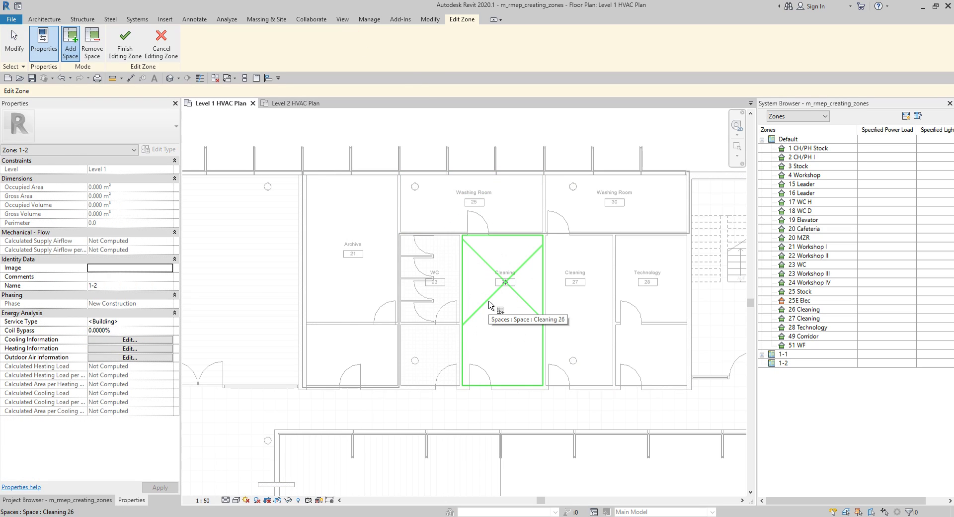
click(489, 305)
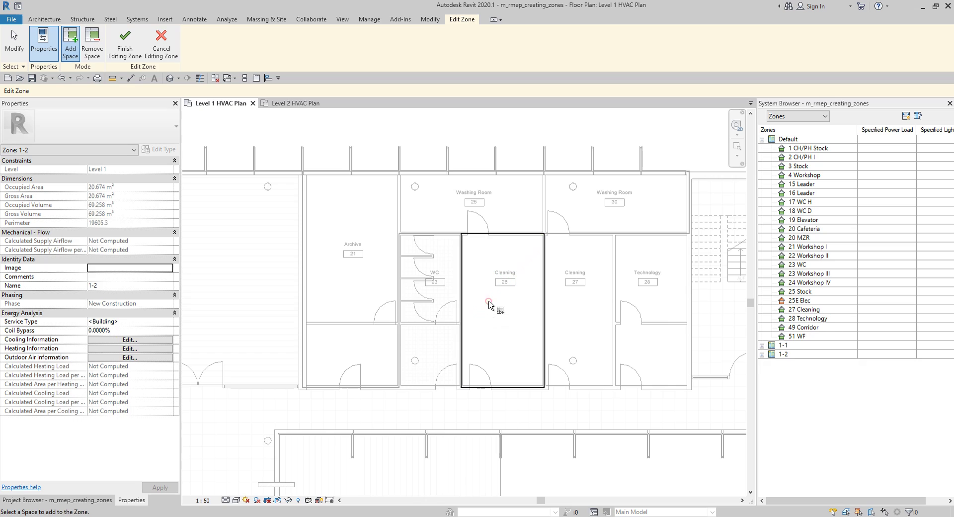
click(591, 301)
click(669, 304)
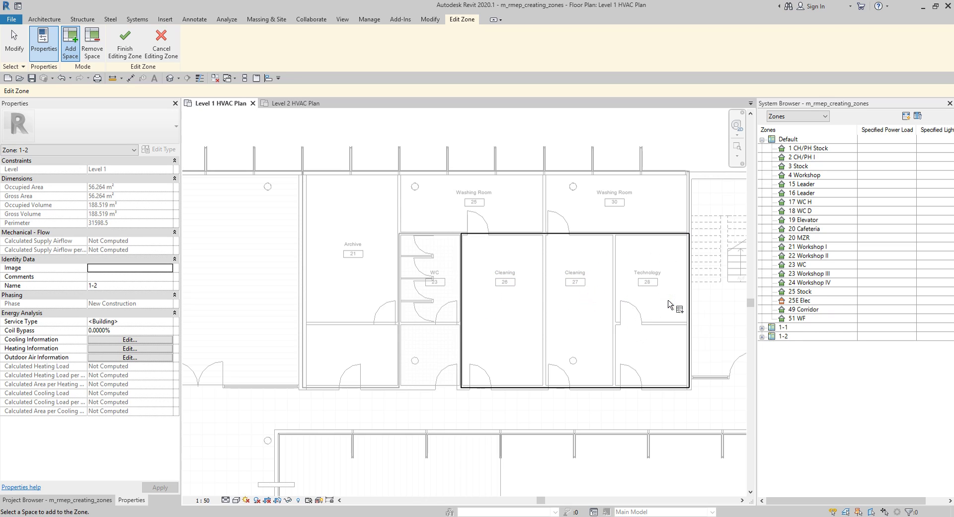
click(441, 295)
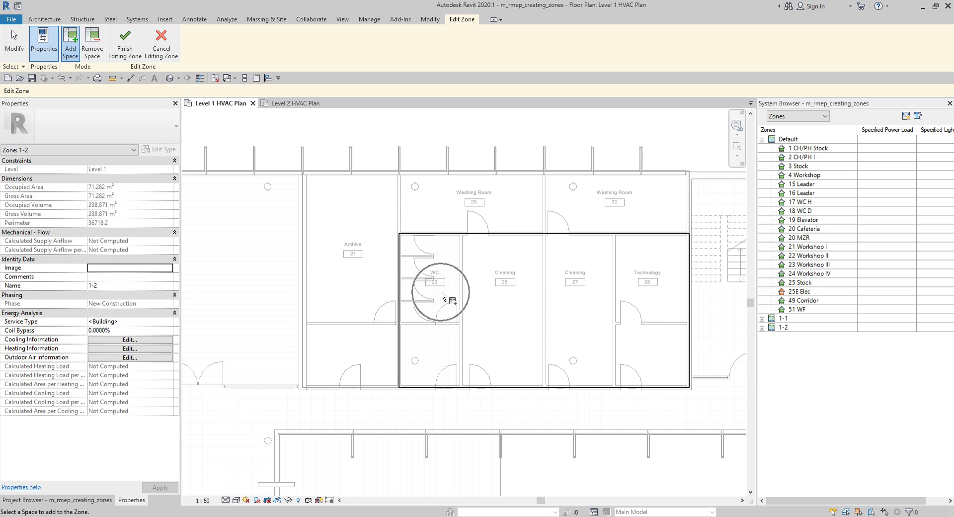
click(784, 328)
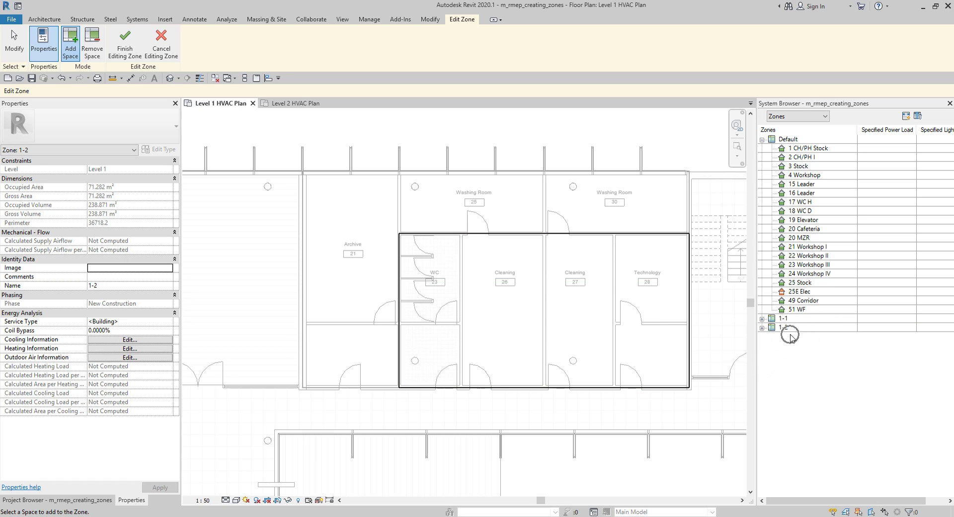
click(129, 48)
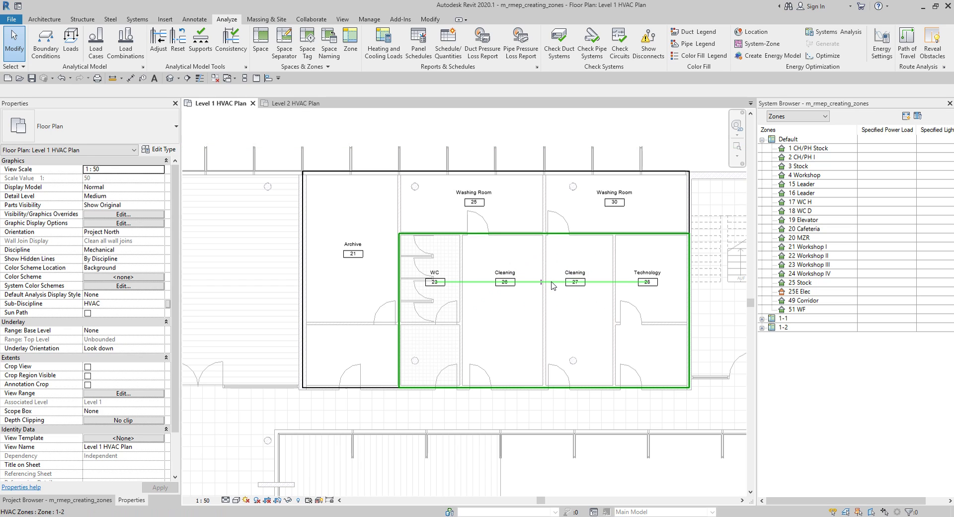
Move the centre point of the WC-to-Technology zone up into Washing Room 30, and clear the selection.
click(551, 282)
drag(541, 282, 592, 224)
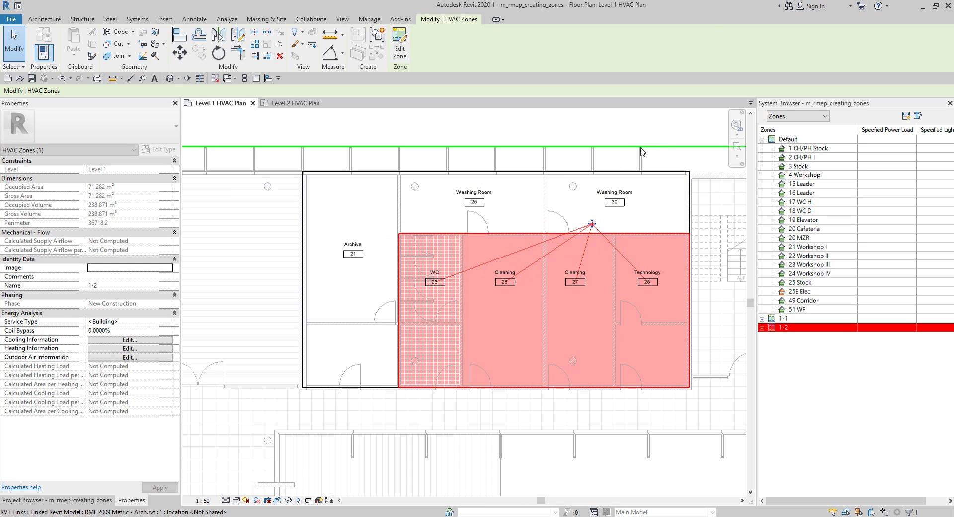
key(Escape)
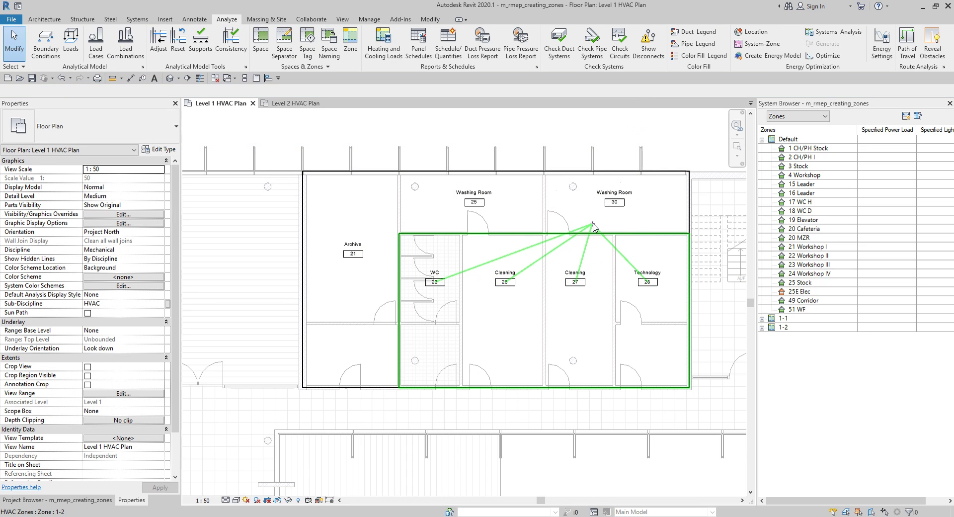
Check the name of the WC-to-Technology zone in its properties, and clear the selection.
click(593, 226)
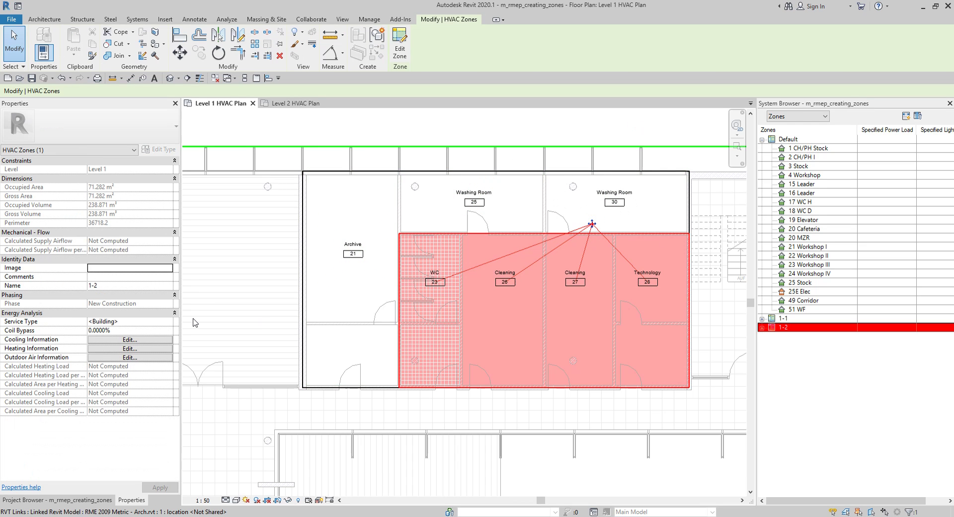
click(106, 287)
click(557, 130)
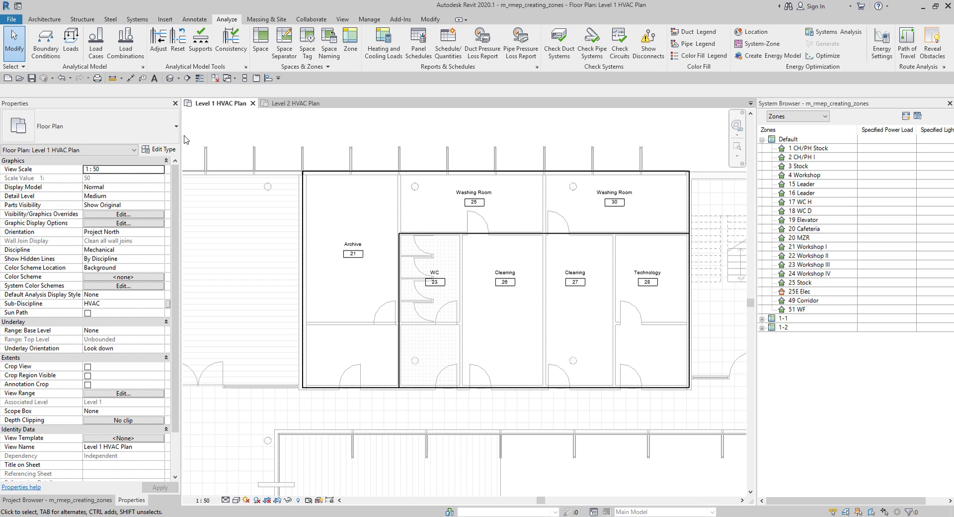
Open the Level 2 HVAC Plan, zoom out to the room block, and create a zone there.
click(75, 500)
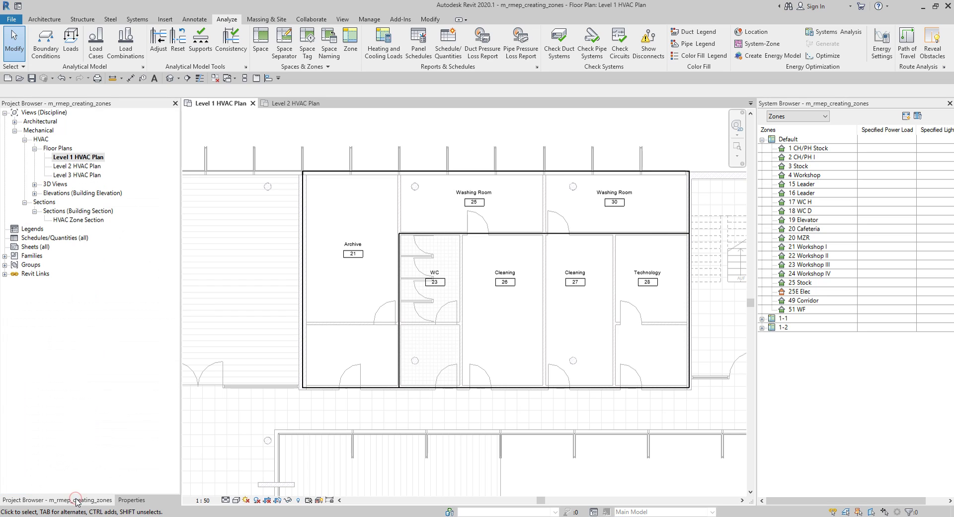
click(84, 166)
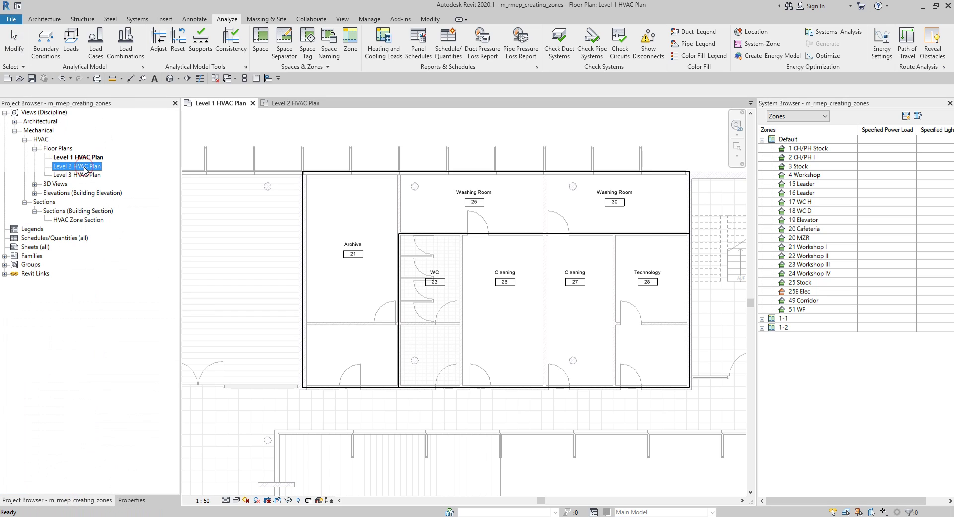
double_click(86, 170)
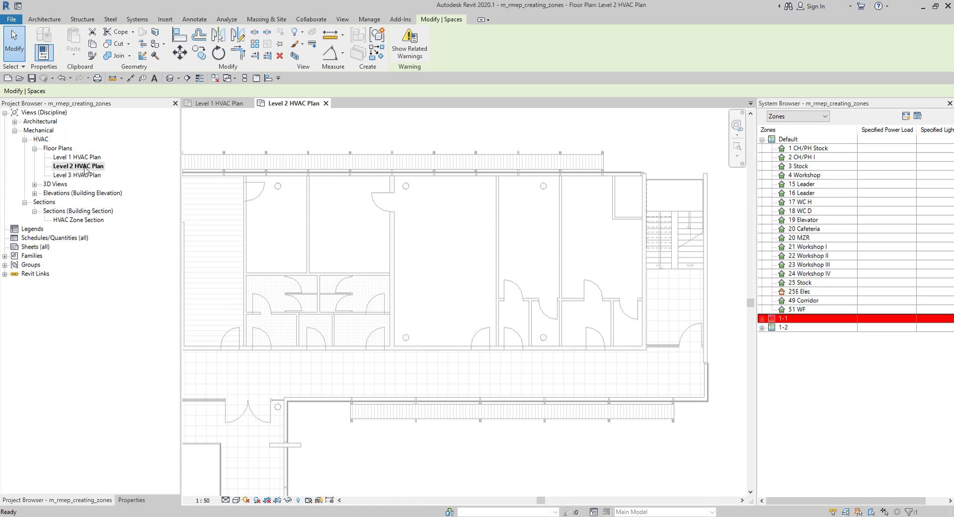
scroll(549, 297, down, 3)
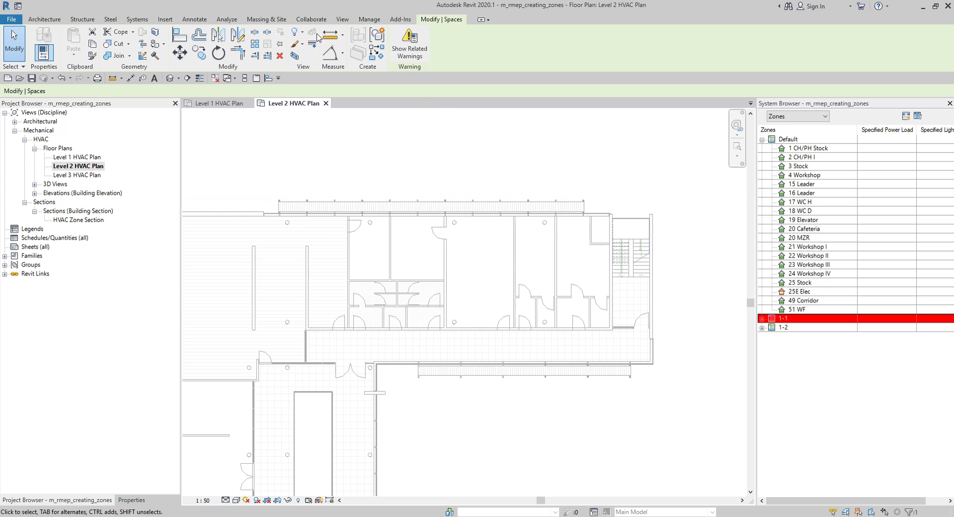
click(227, 21)
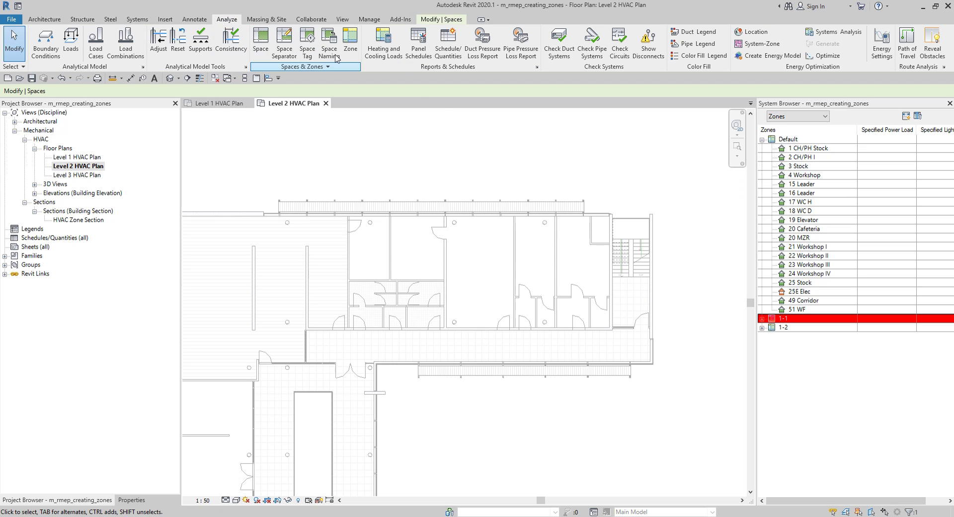
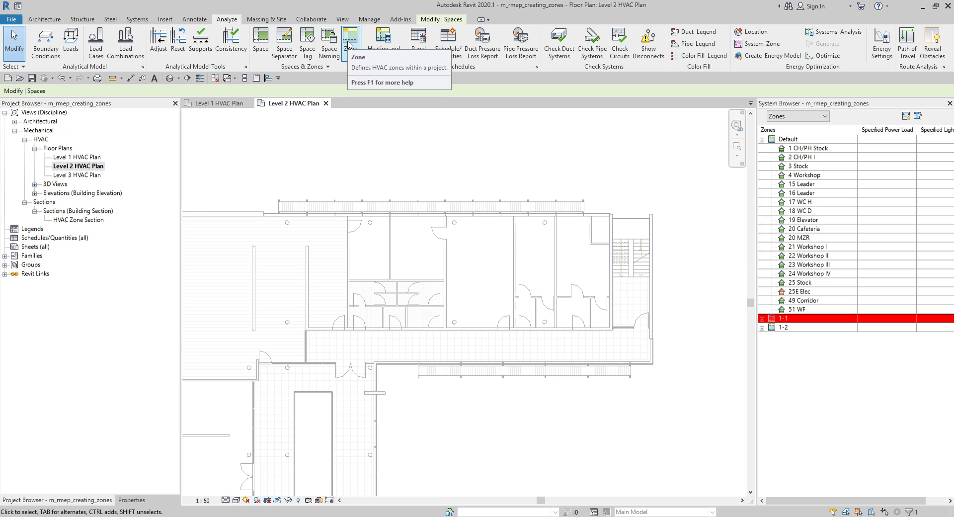
click(349, 44)
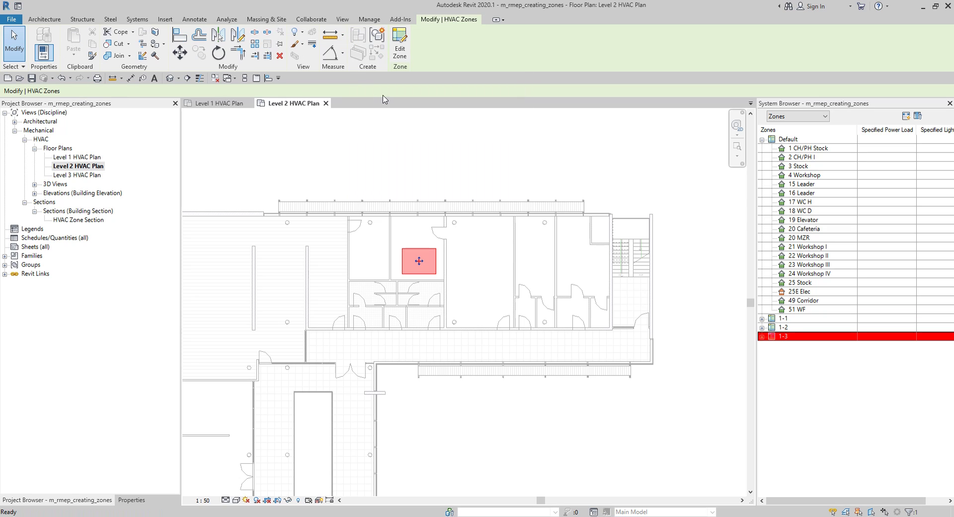
Clear the selection and undo the creation of the empty zone on the Level 2 HVAC Plan.
click(459, 21)
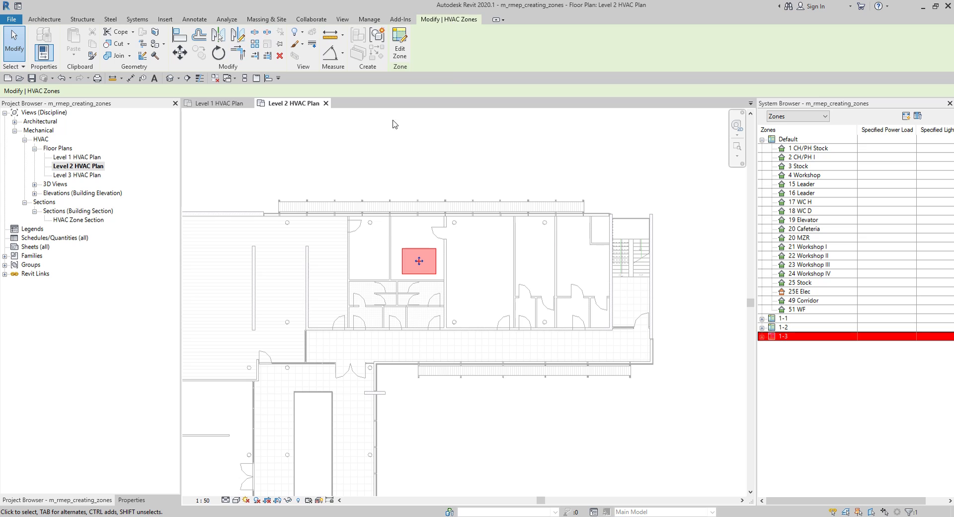
key(Escape)
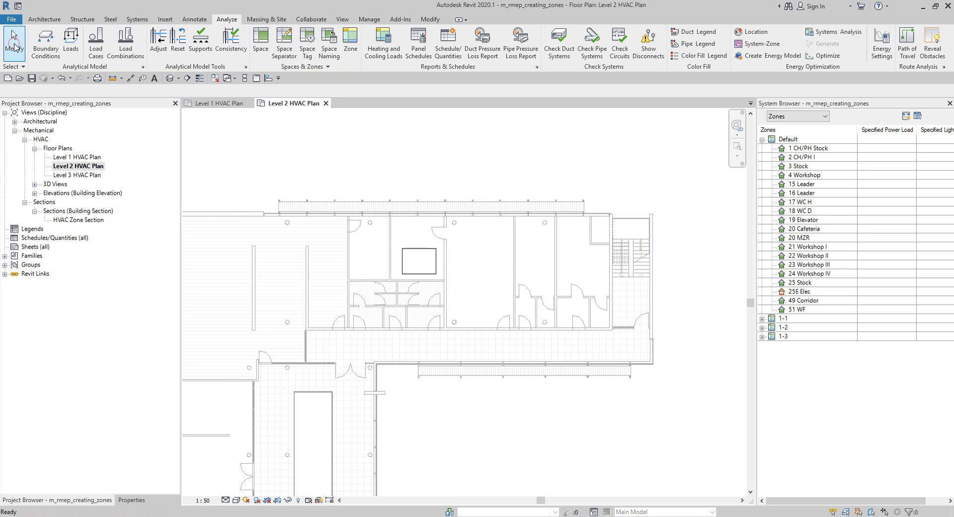
scroll(424, 251, up, 4)
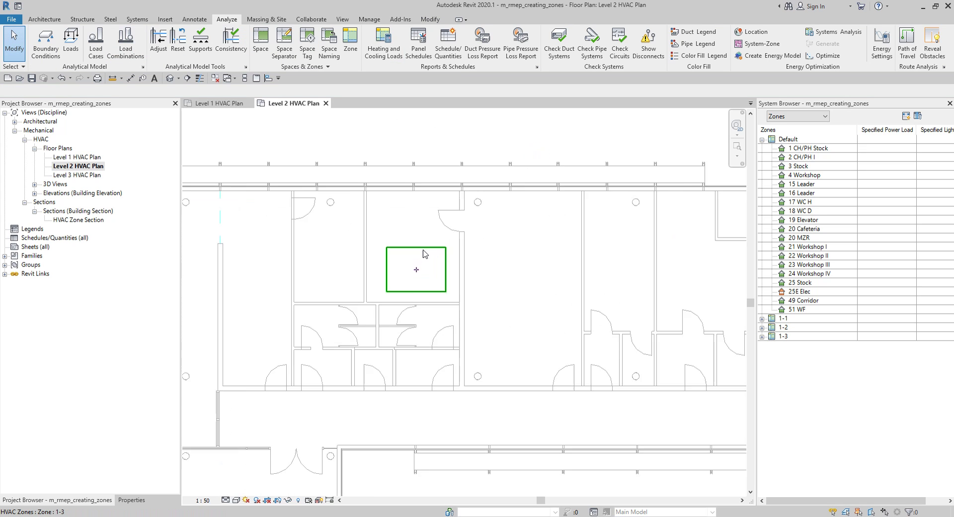
click(61, 78)
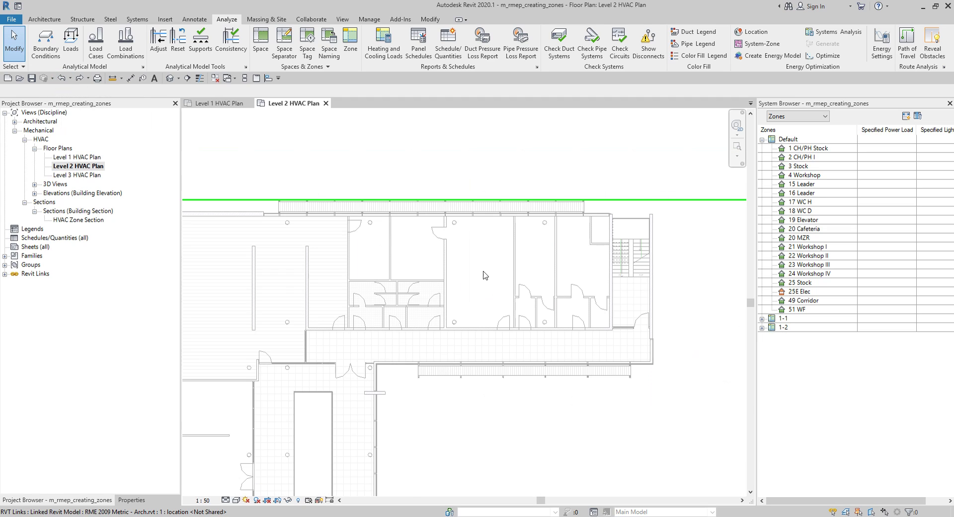
Create a new zone on the Level 2 HVAC Plan and start the Space tool while still editing the zone.
click(350, 49)
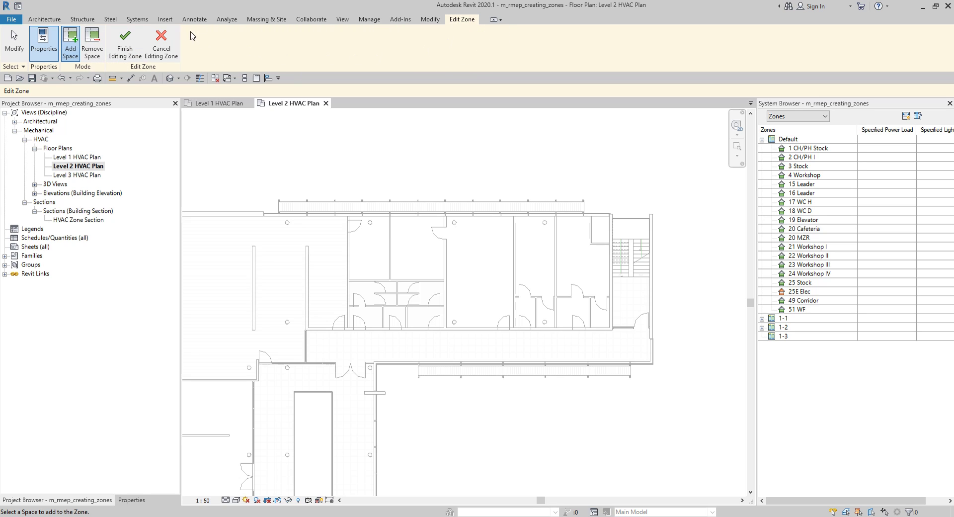
click(142, 22)
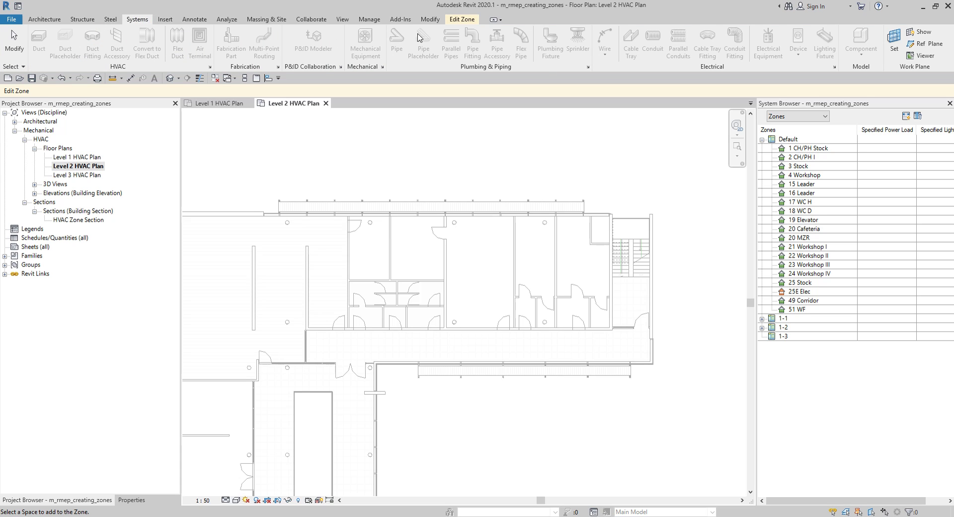
click(466, 22)
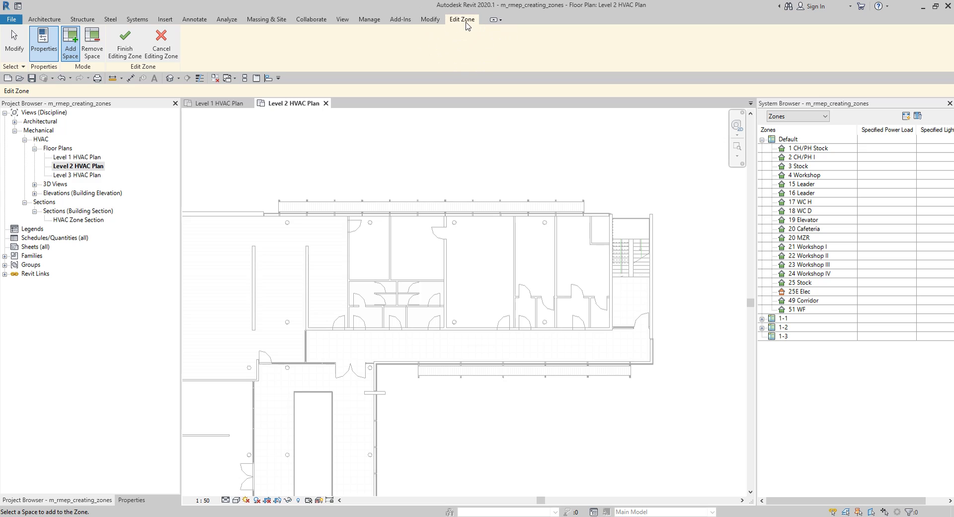
click(233, 23)
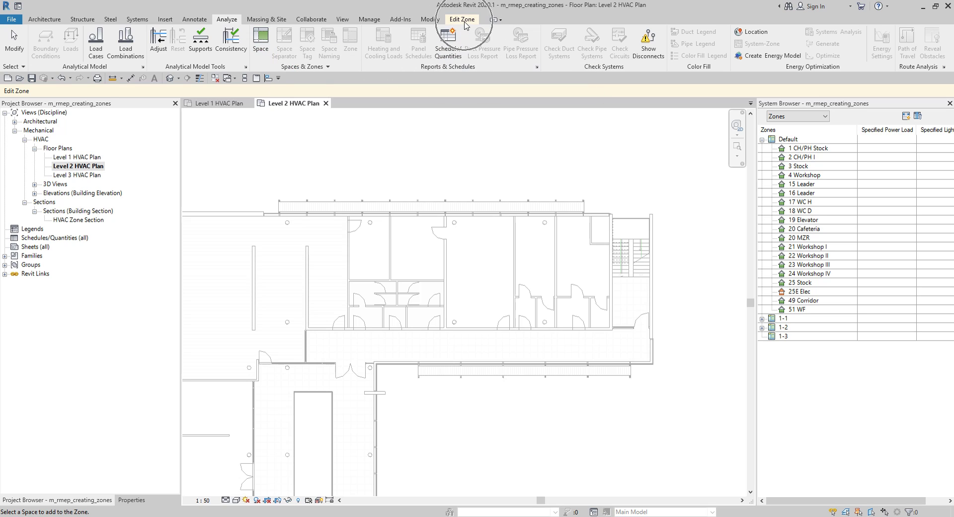
click(261, 41)
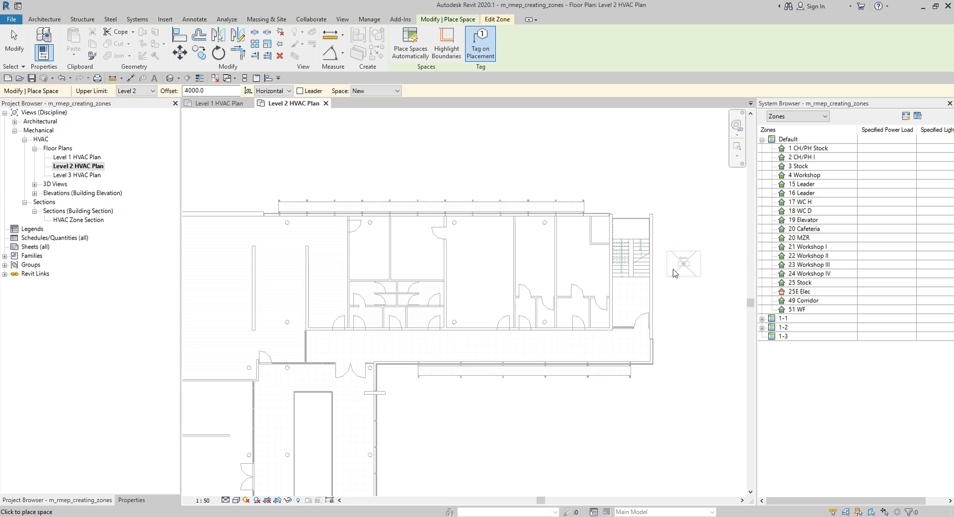
Set the upper limit for the new spaces to Level 2 Plenum with an offset of 0.
scroll(468, 267, down, 3)
scroll(503, 256, up, 3)
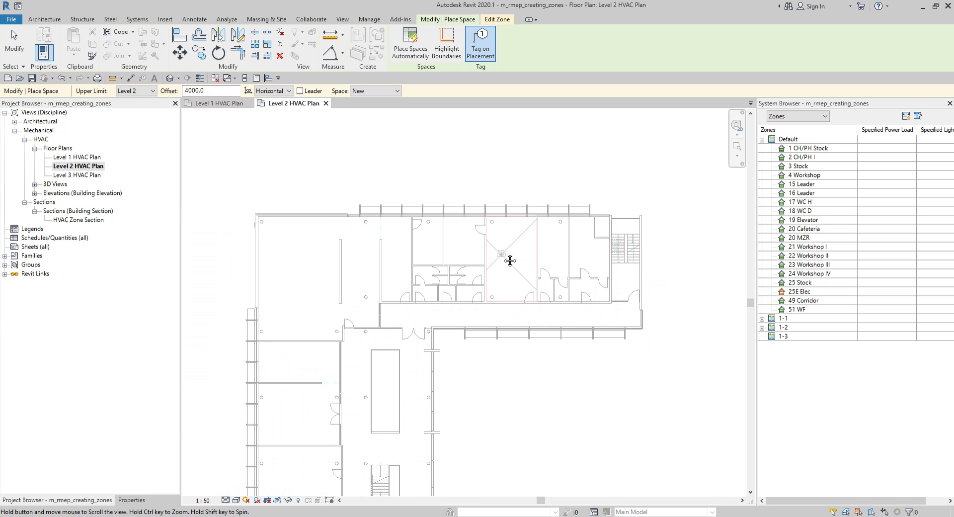
middle_drag(503, 255, 539, 259)
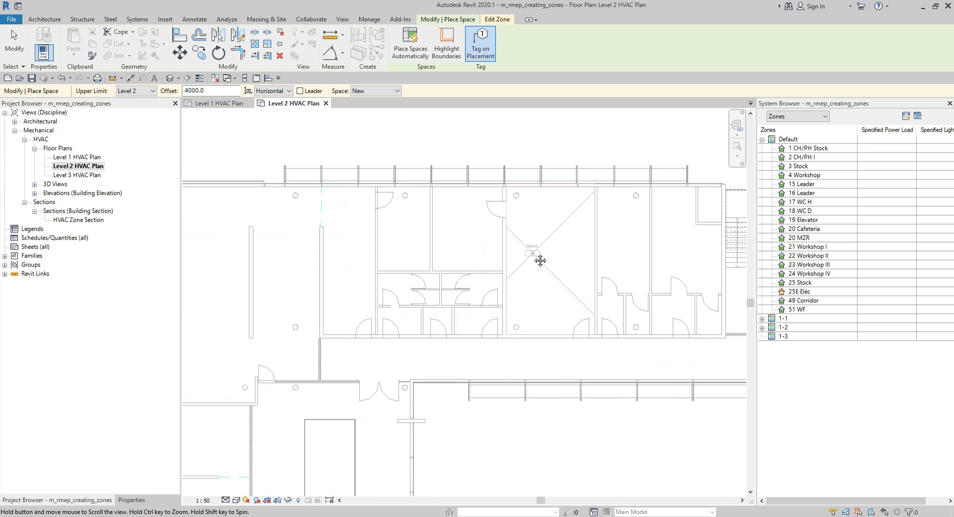
middle_drag(664, 256, 633, 255)
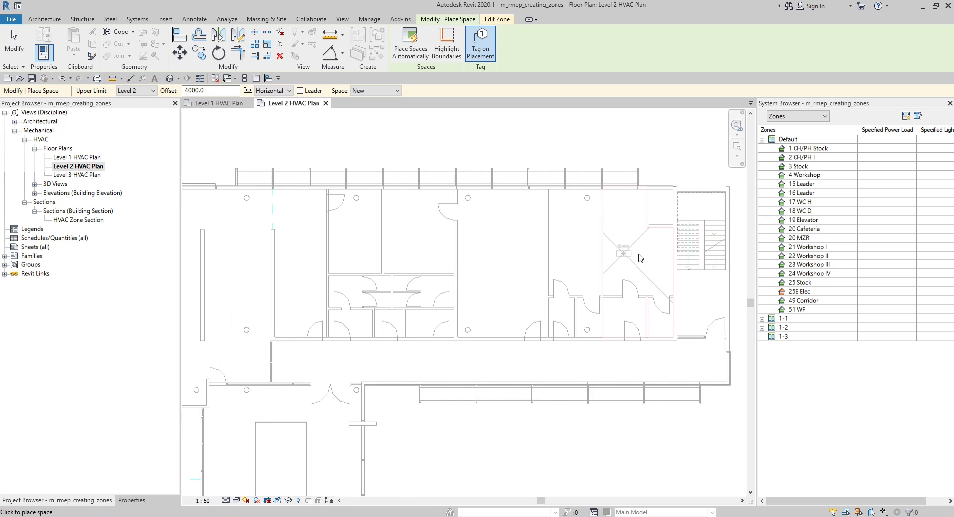
click(634, 255)
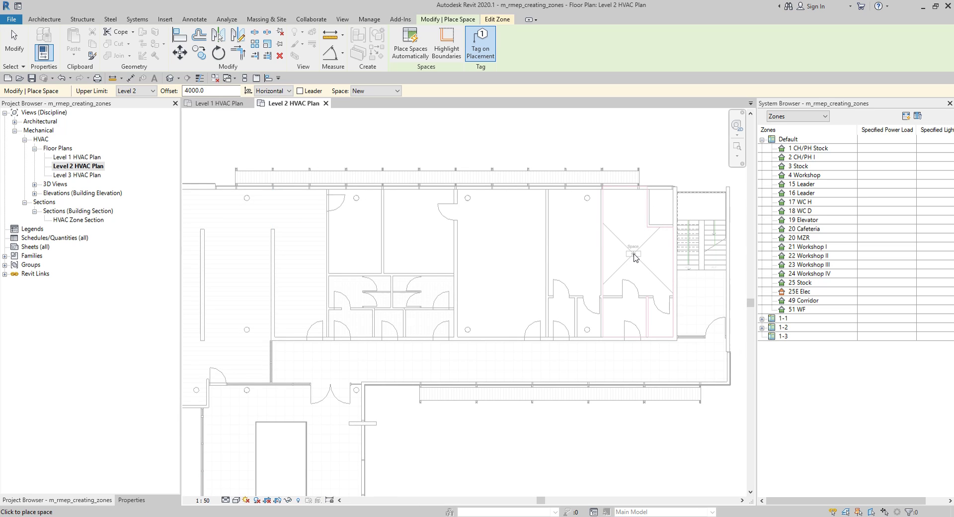
click(146, 91)
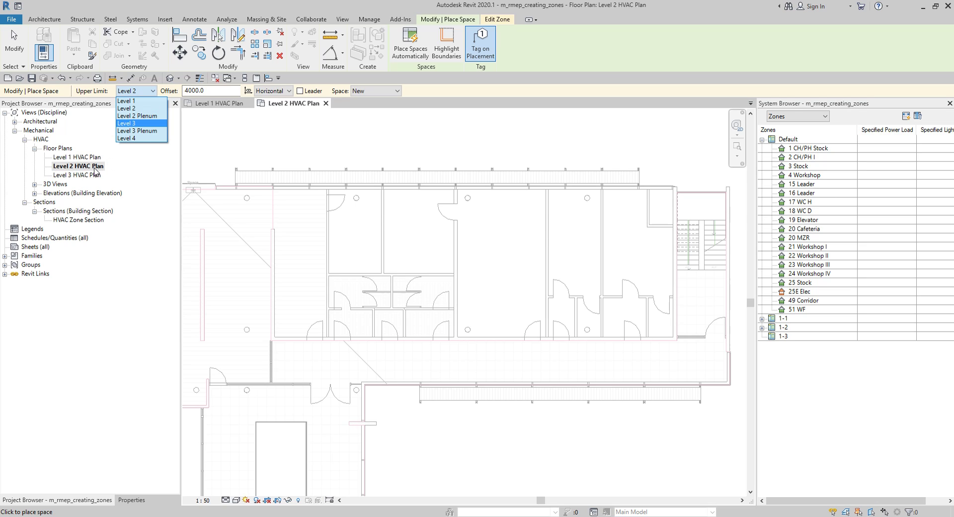
click(135, 118)
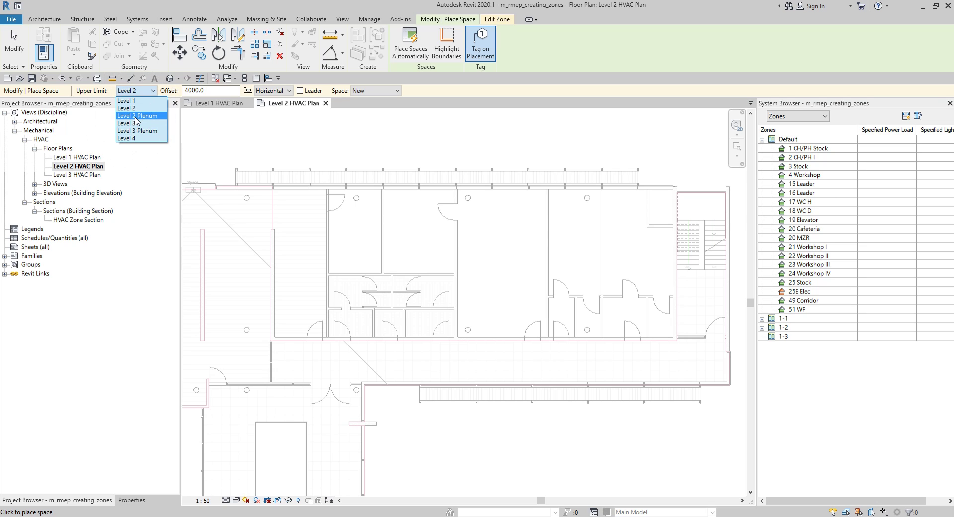
click(211, 91)
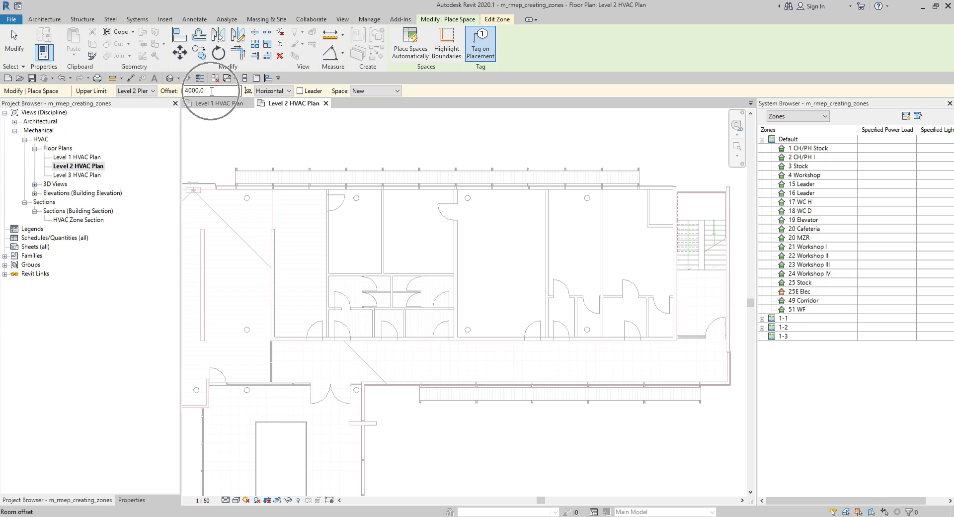
double_click(211, 91)
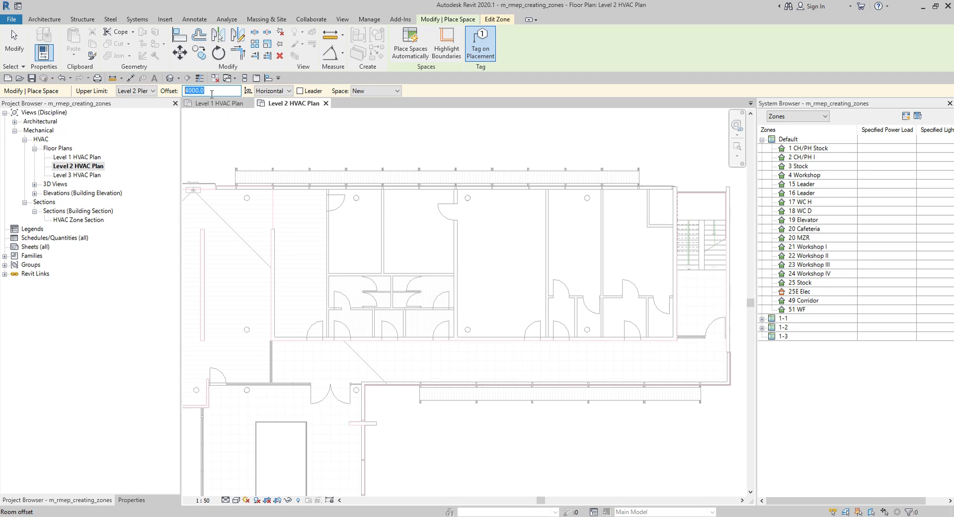
text(0)
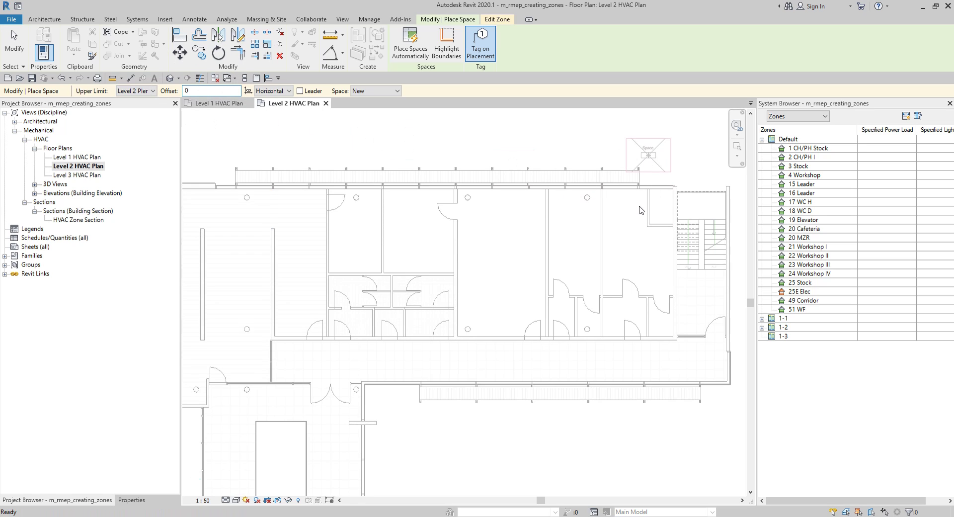
Place tagged spaces in the three adjoining rooms between the washroom block and the stairwell, working away from the stairs.
scroll(646, 252, up, 2)
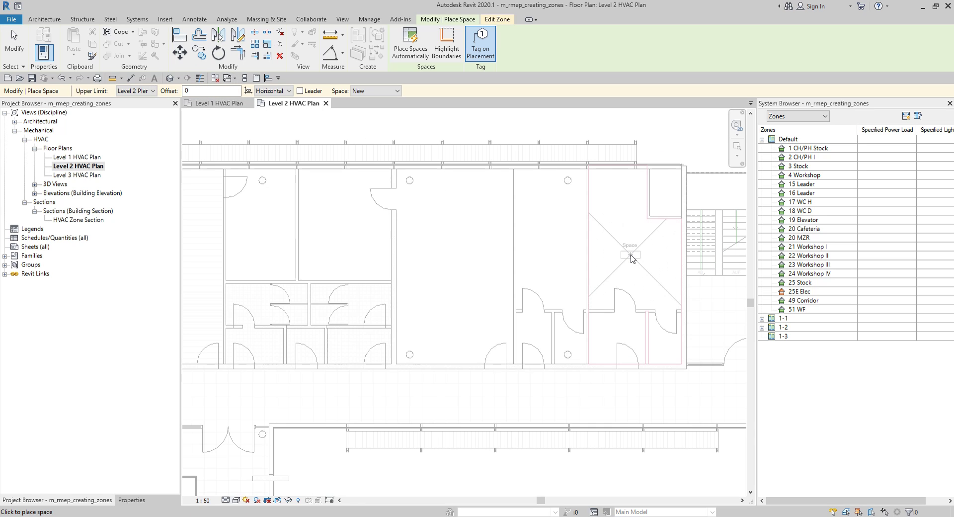
click(631, 257)
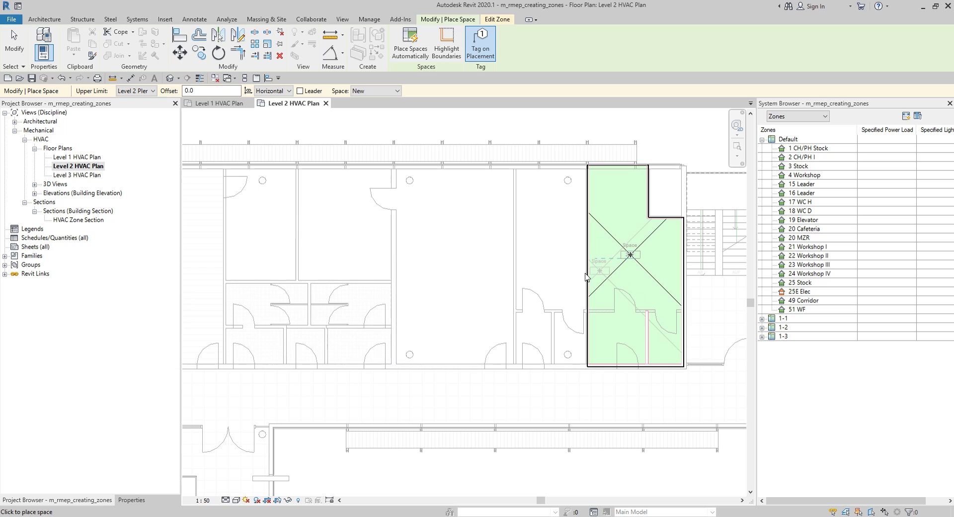
click(553, 256)
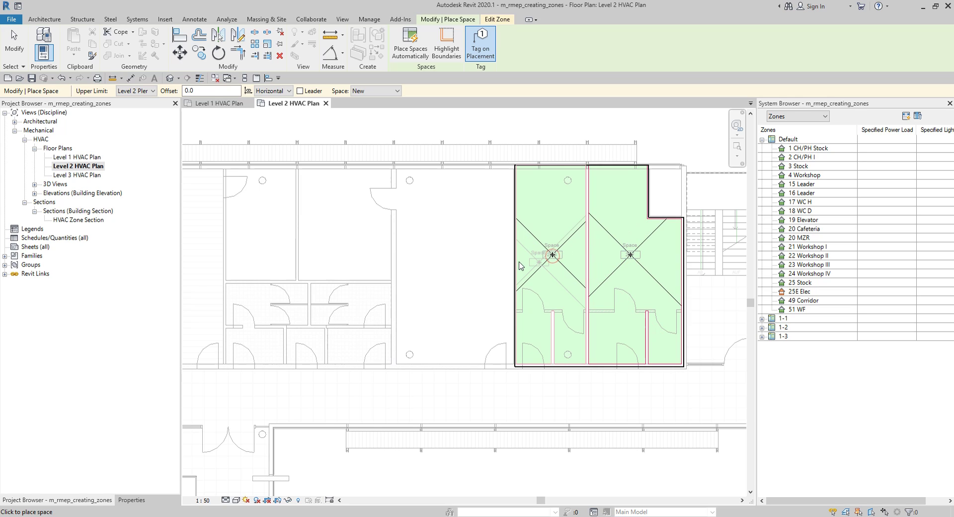
click(457, 257)
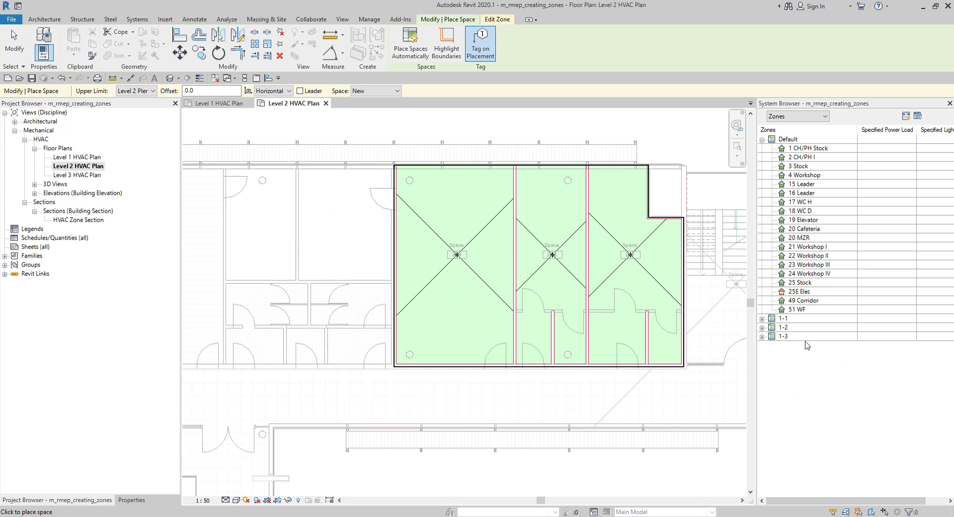
Check the new Level 2 zone in the System Browser, and finish editing the zone.
click(789, 341)
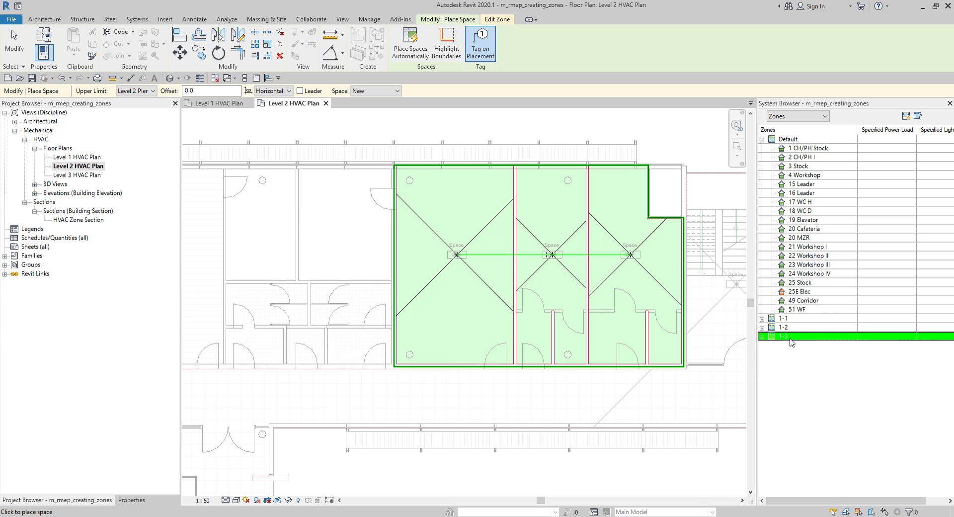
click(790, 340)
click(500, 20)
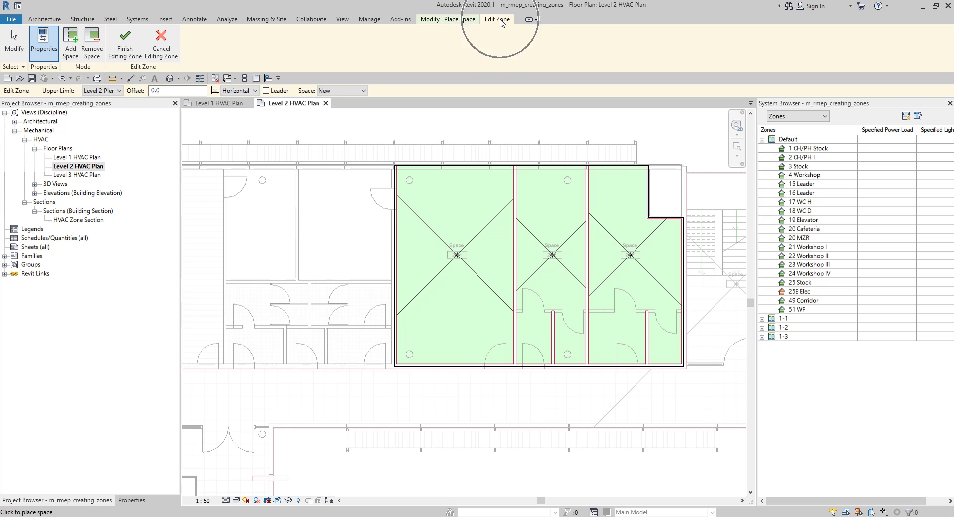
click(124, 47)
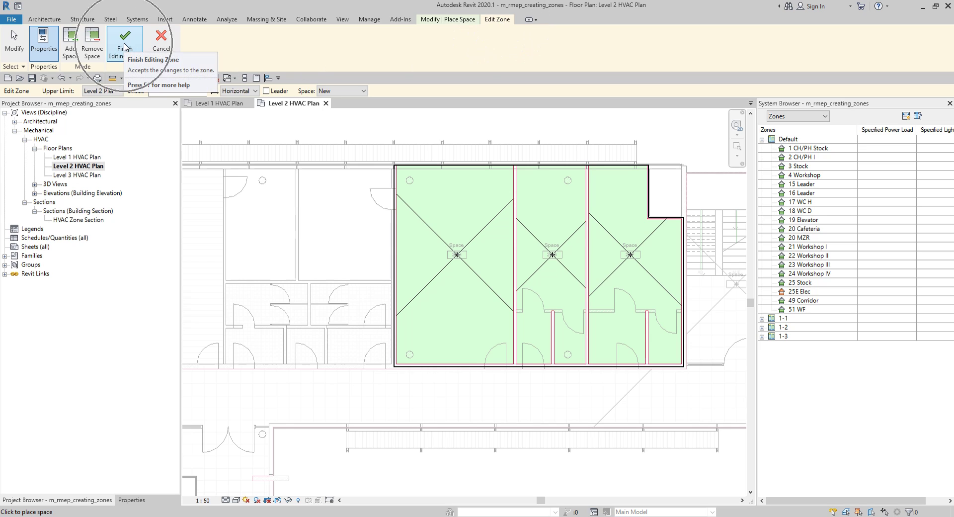
click(117, 46)
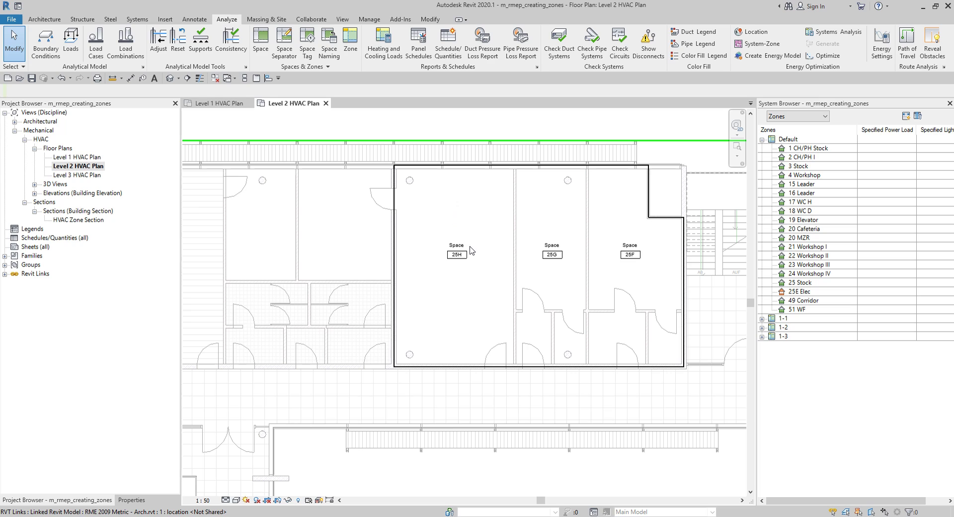
Move the centre point of the three-space zone outside the building, above the middle space, and clear the selection.
click(477, 260)
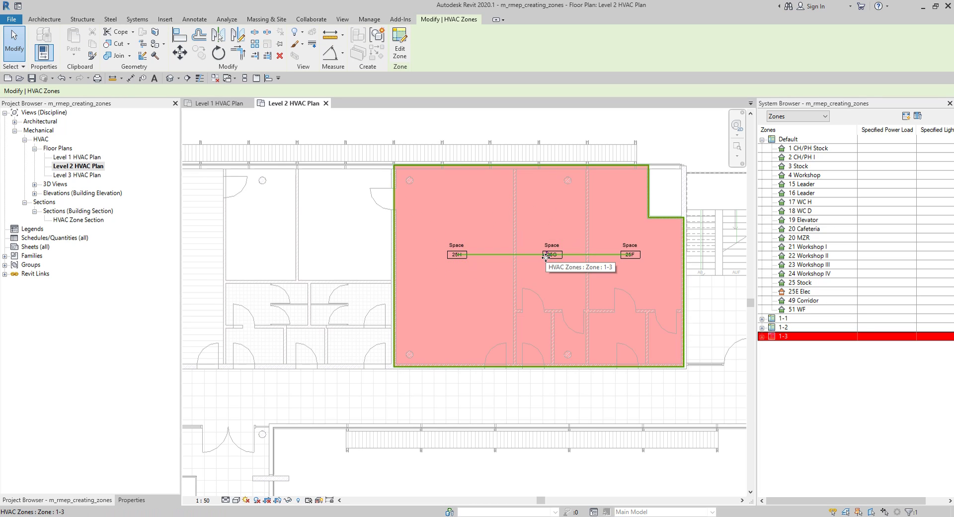
drag(541, 264, 555, 127)
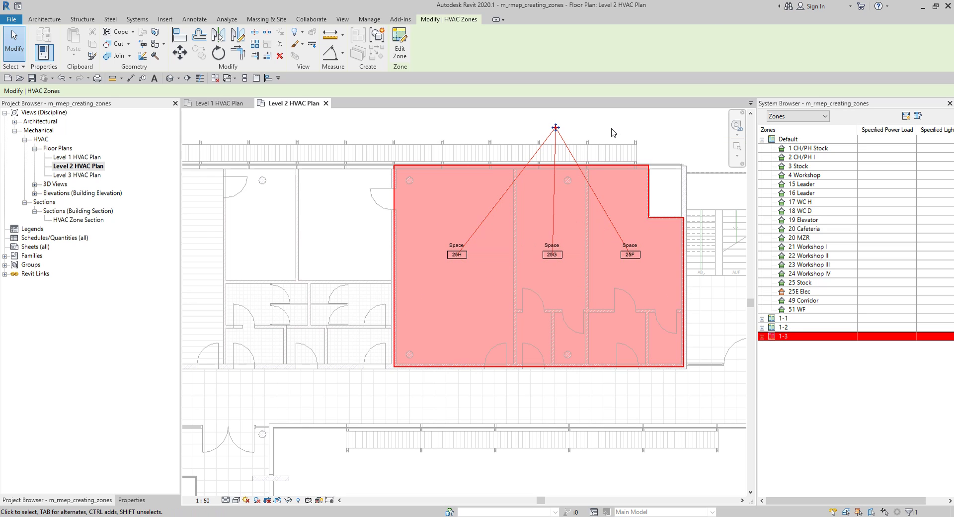
key(Escape)
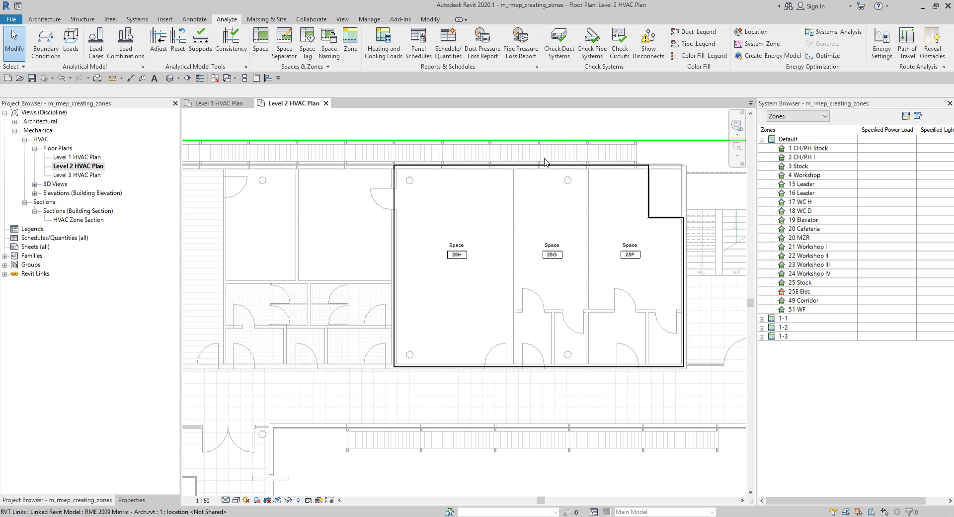
Rename the three-space Level 2 zone as 2-1 in its properties, apply the change and clear the selection.
click(555, 135)
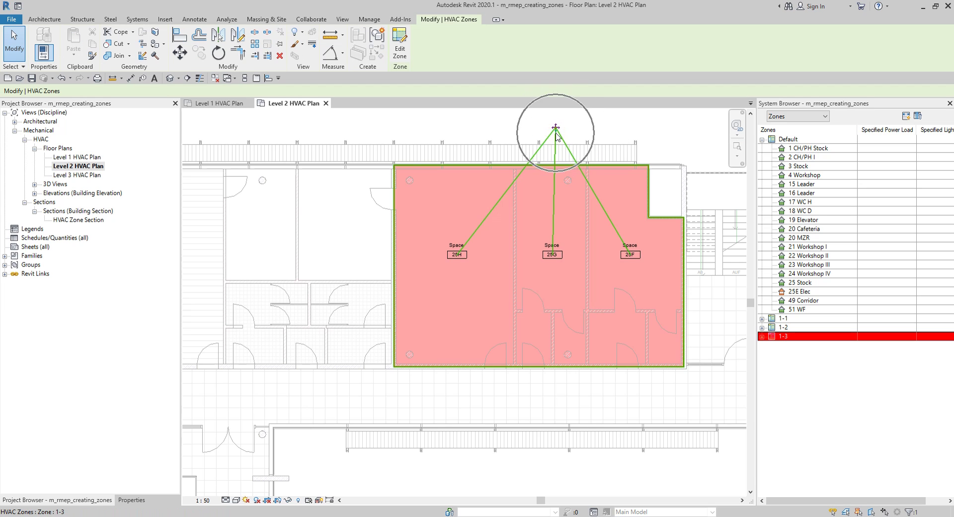
click(126, 503)
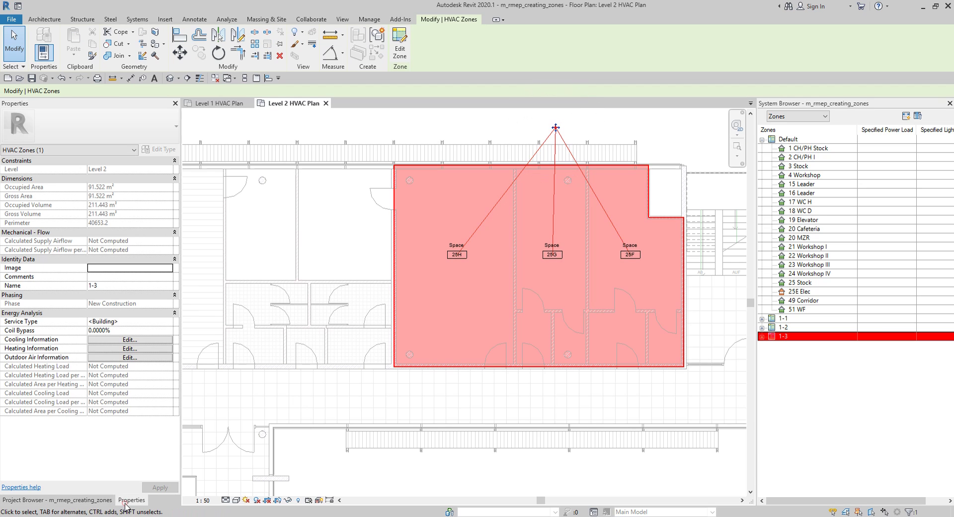
click(107, 286)
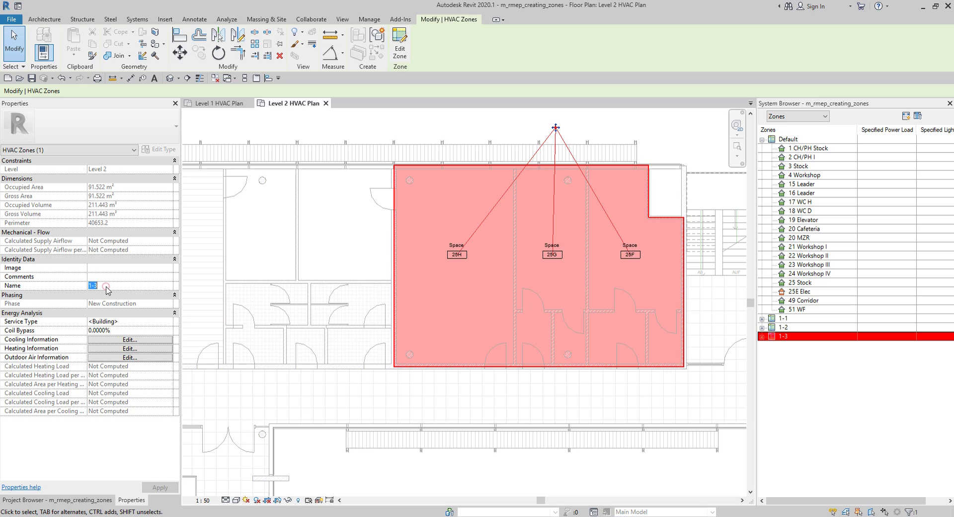
text(2)
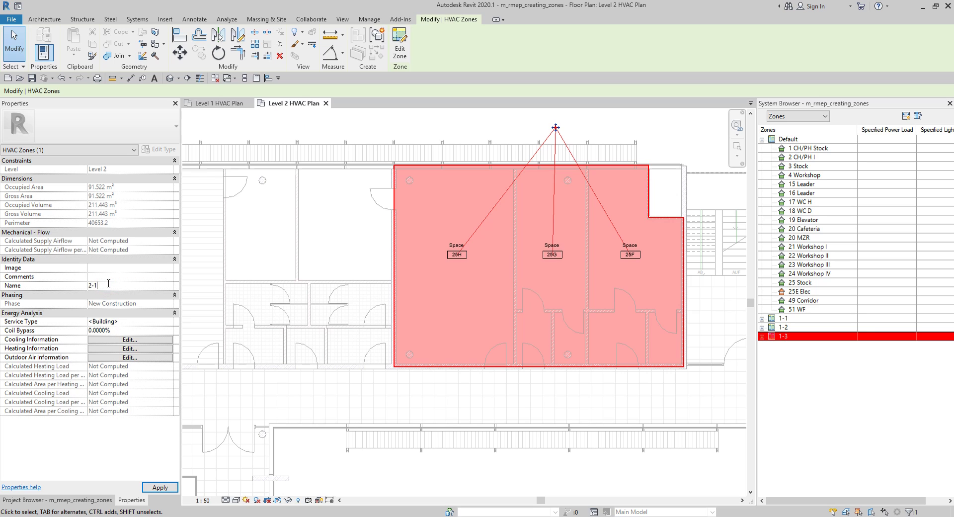
text(-1)
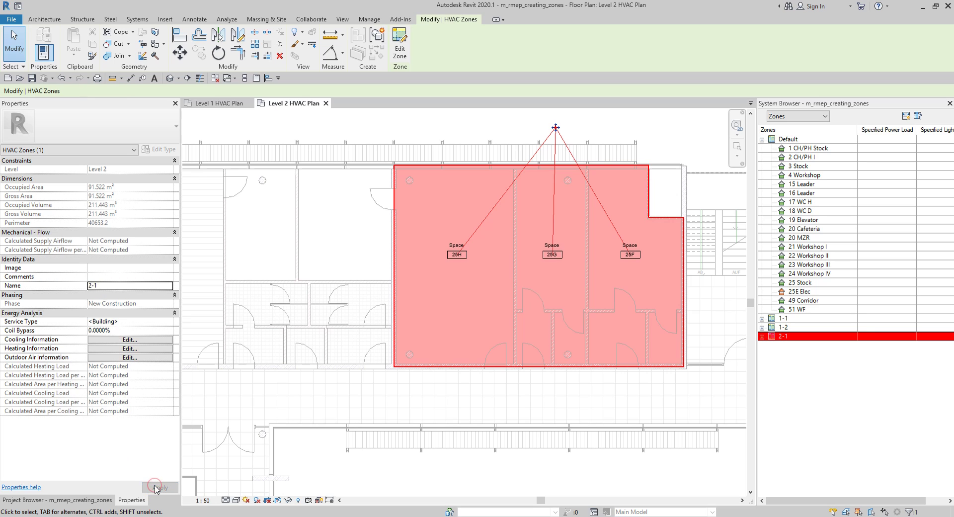
click(155, 486)
click(609, 122)
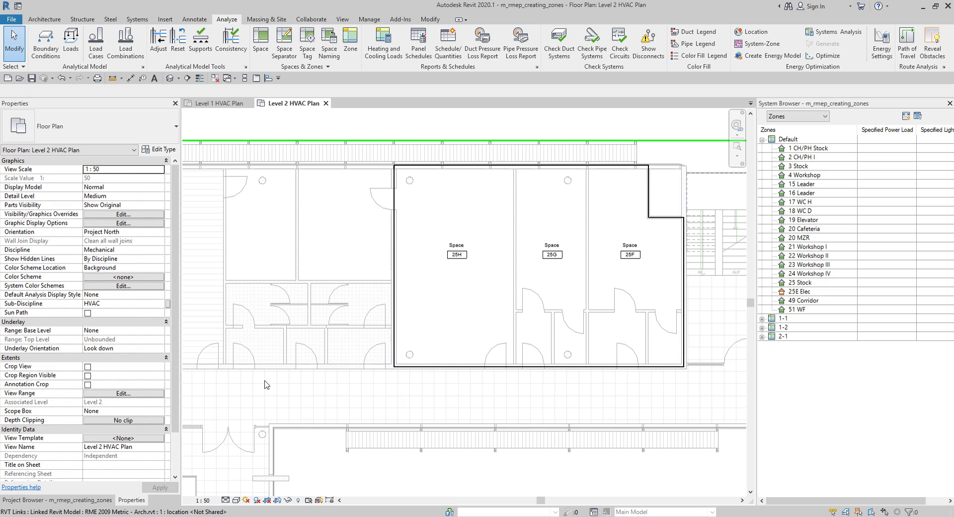
Open the Level 1 HVAC Plan at the stairwell beside the Technology space.
click(111, 499)
click(88, 158)
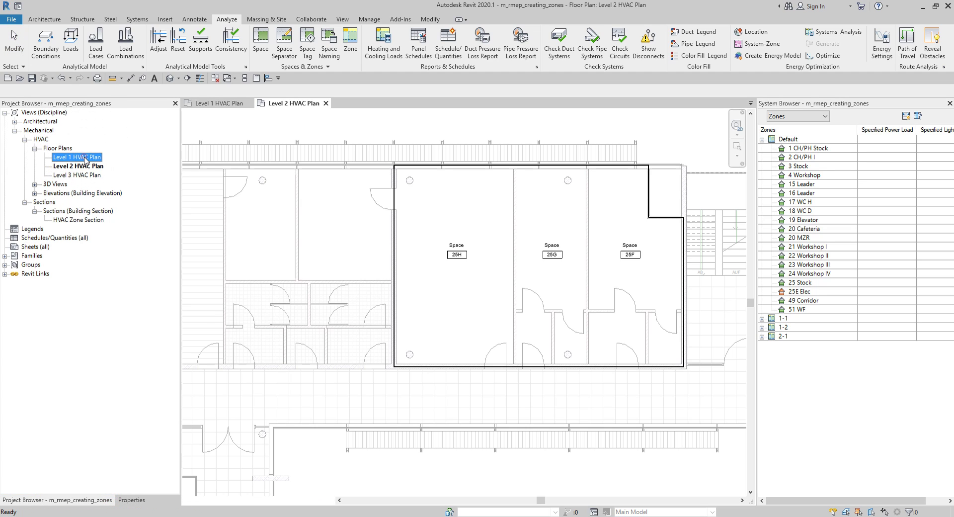
double_click(85, 158)
middle_drag(621, 311, 424, 270)
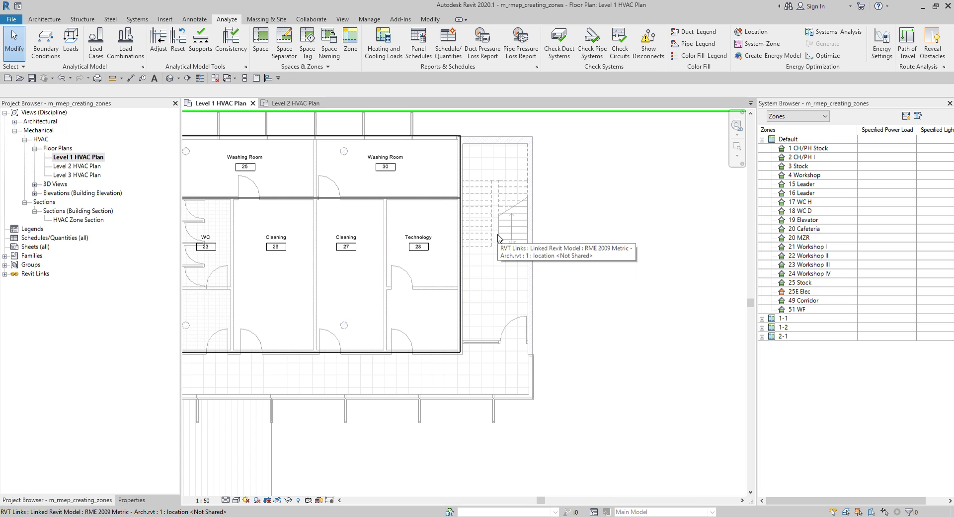
Start a new zone and try to place a tagged space in the Level 1 stairwell with upper limit Level 2 and offset 0.
click(354, 48)
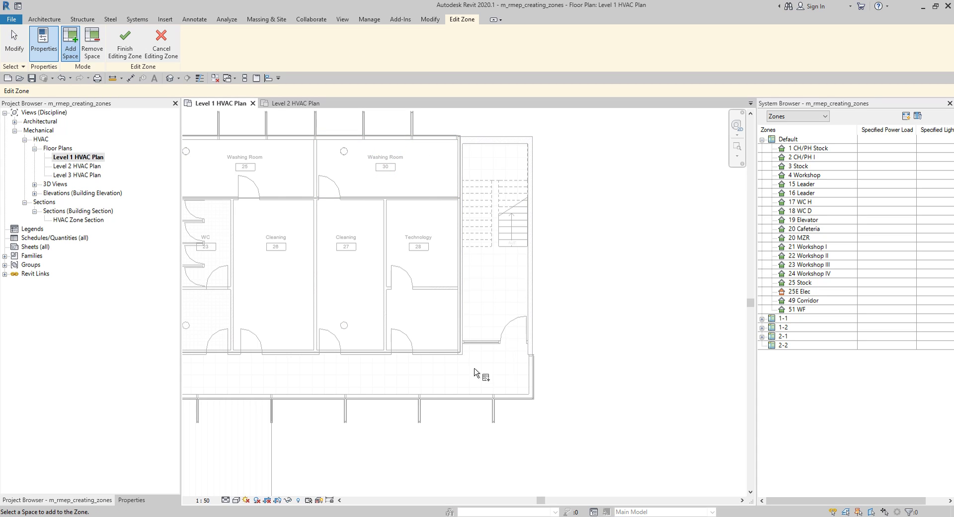
click(223, 23)
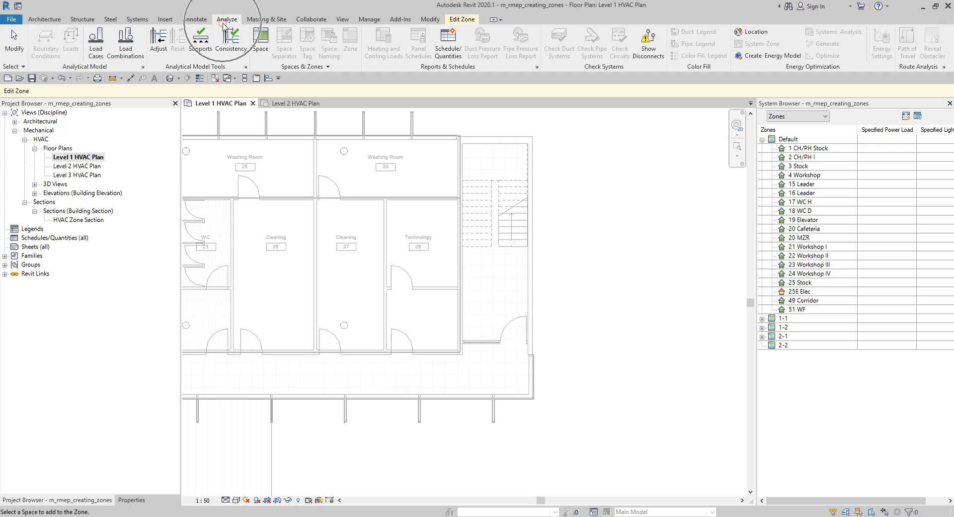
click(263, 43)
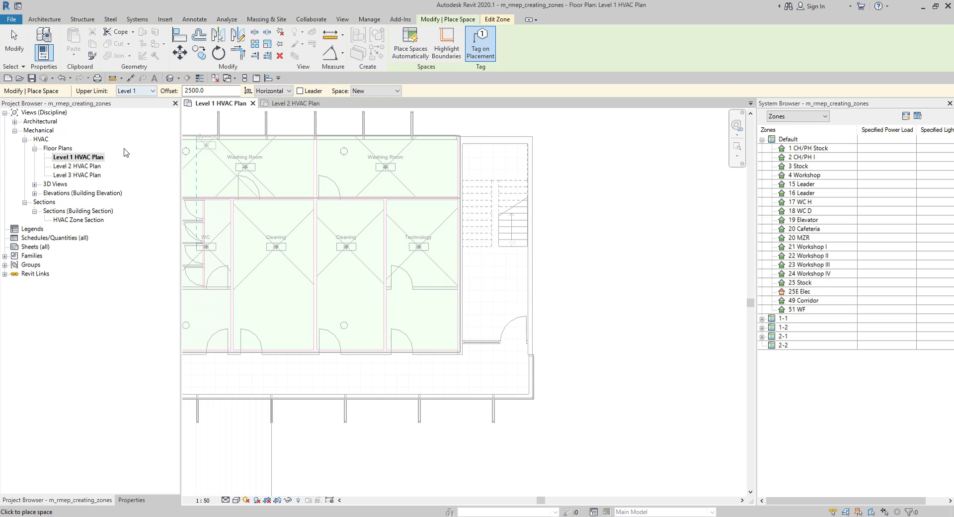
click(148, 91)
click(133, 108)
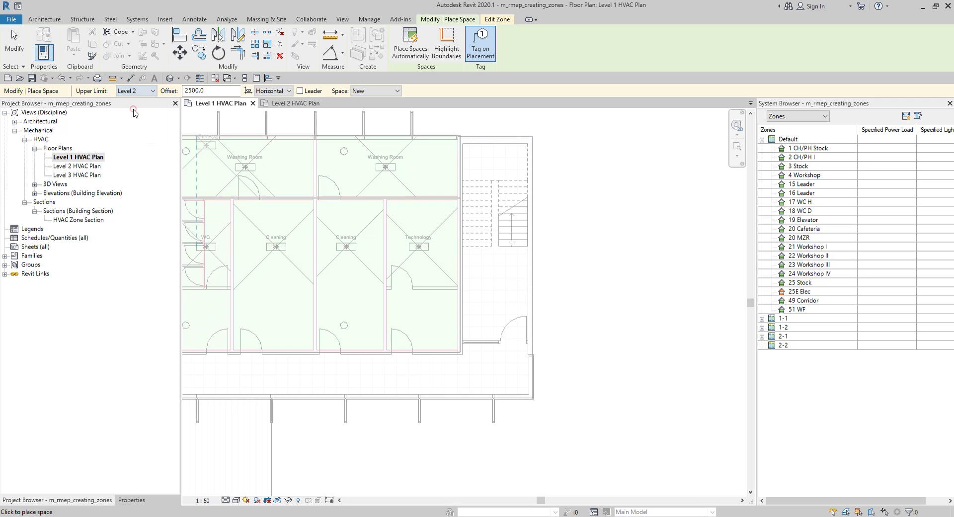
double_click(213, 91)
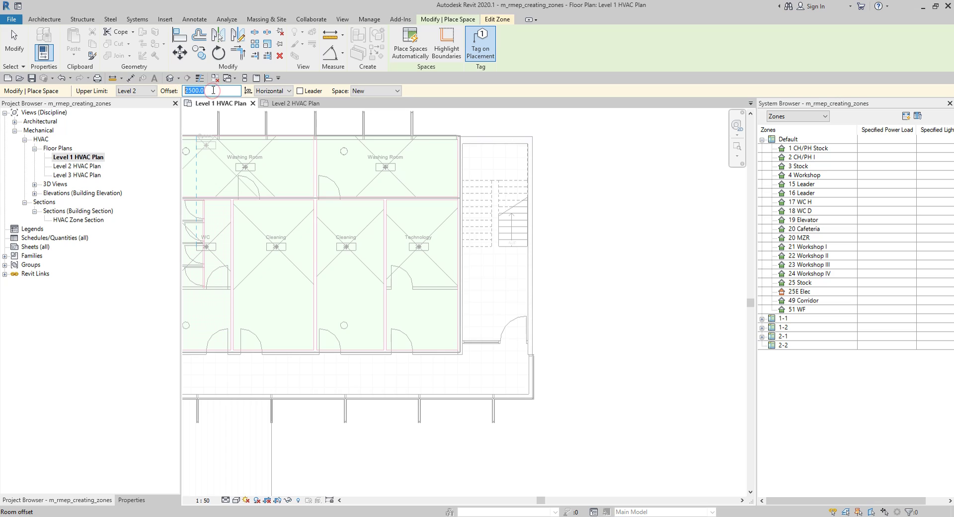
text(0)
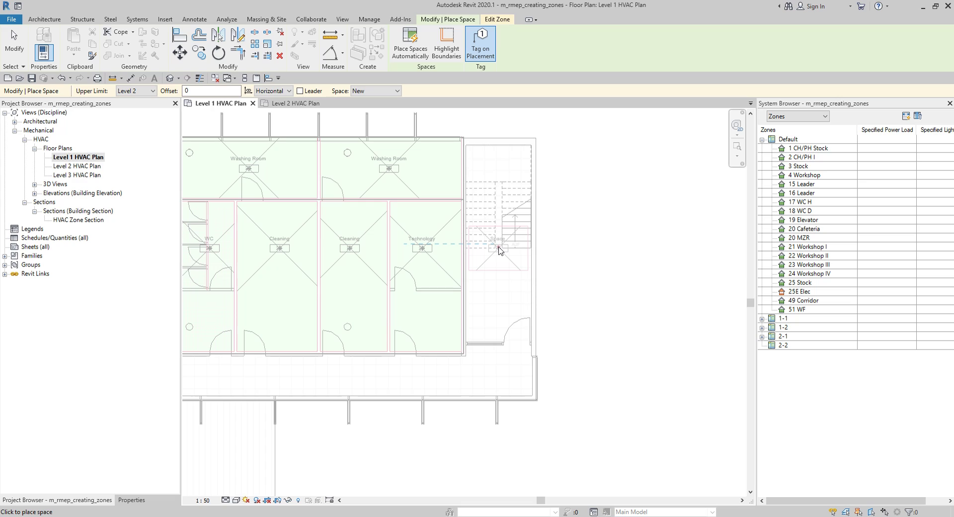
click(499, 250)
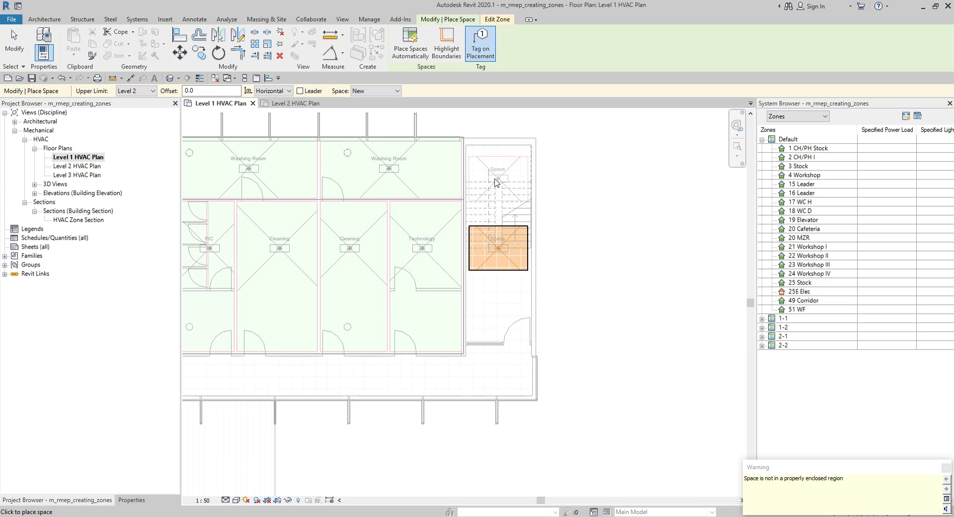
Undo the stairwell space placement, dismiss the warning and leave the zone and space commands.
click(62, 78)
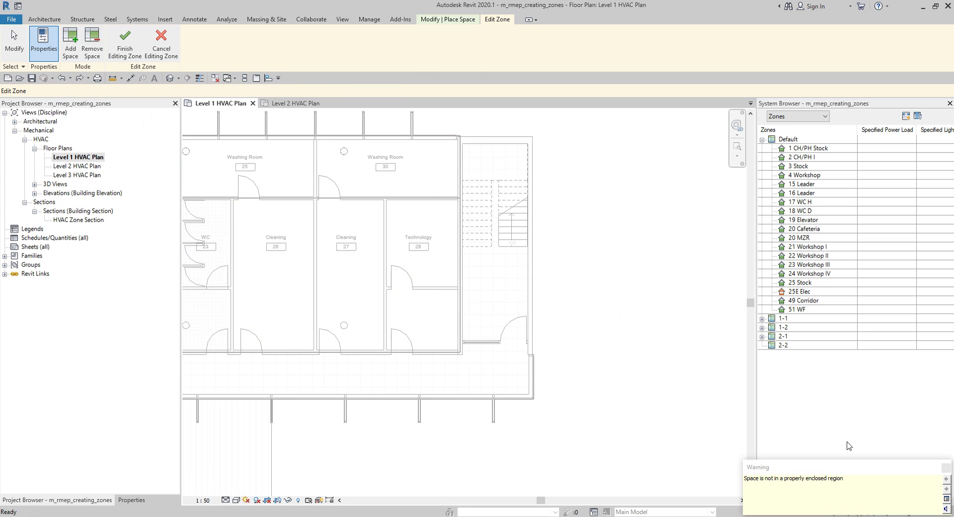
click(761, 483)
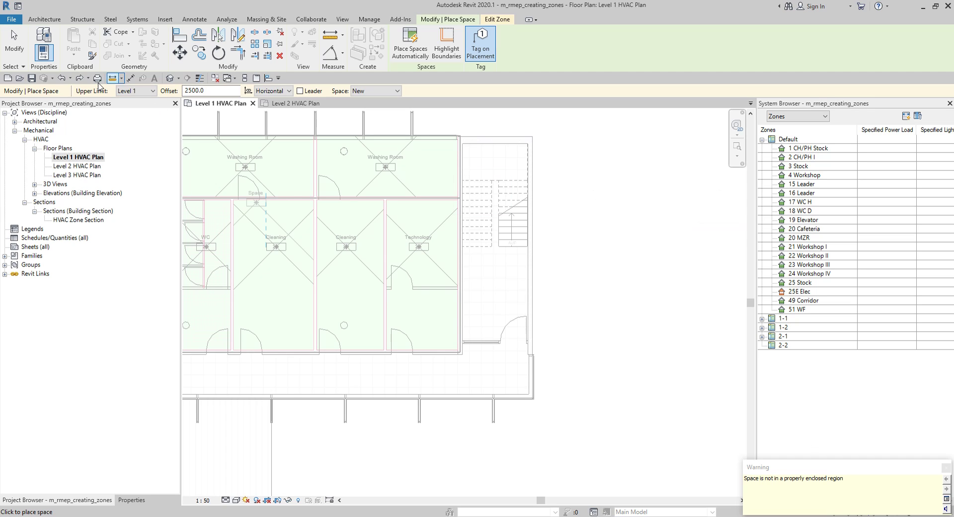
click(945, 468)
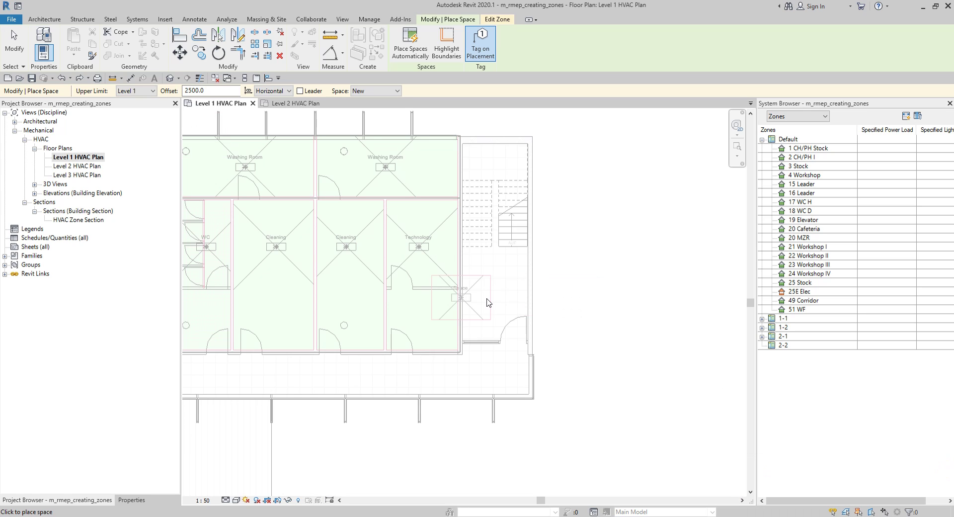
key(Escape)
key(Escape)
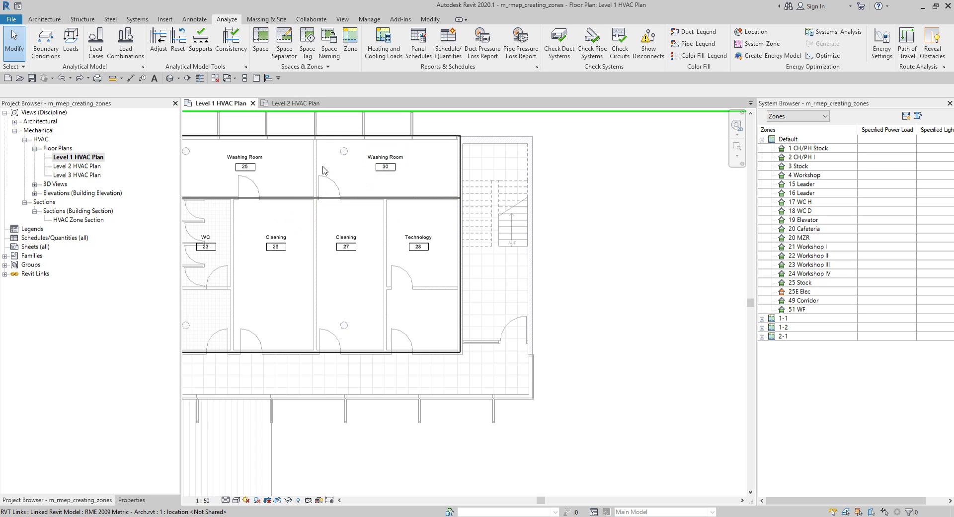
Draw a rectangular space separator around the Level 1 stairwell, from its upper inner corner to the outer wall at the door.
click(292, 50)
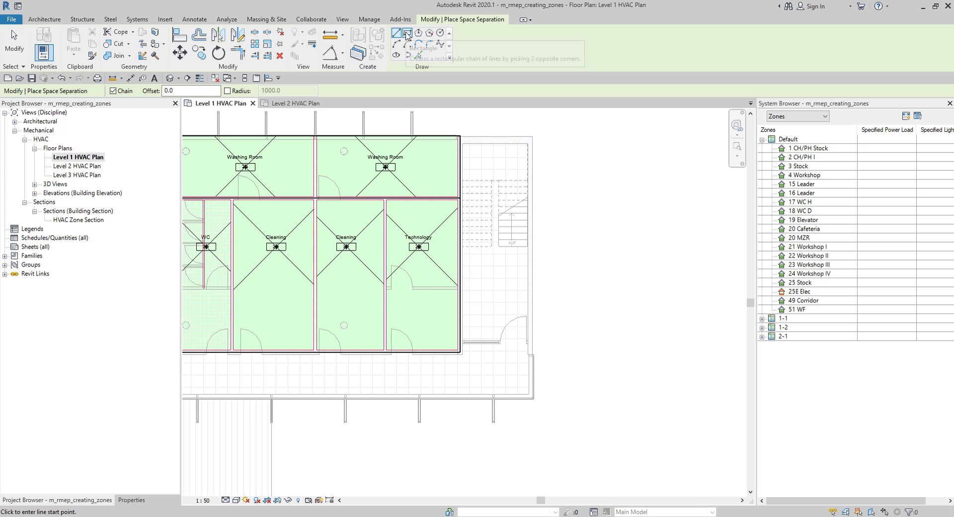
click(407, 33)
scroll(480, 150, up, 3)
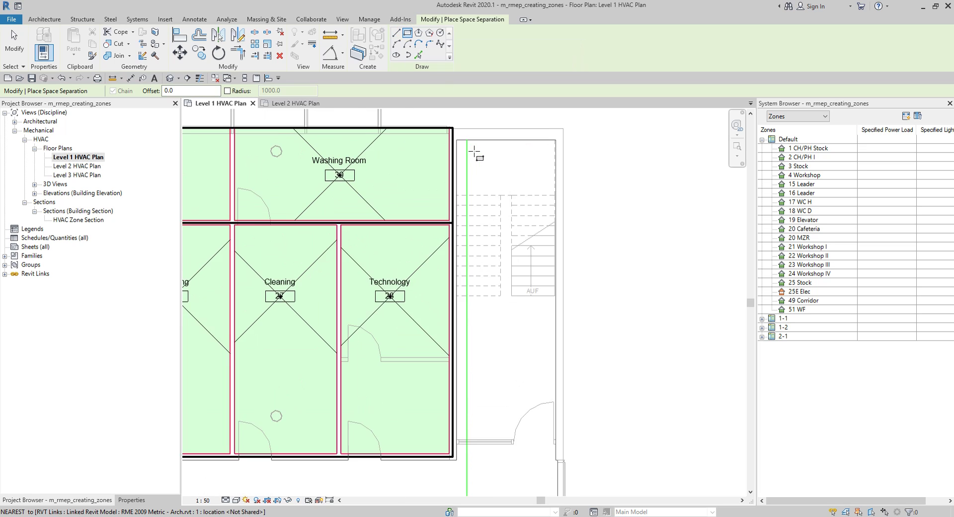
click(453, 138)
scroll(549, 350, down, 2)
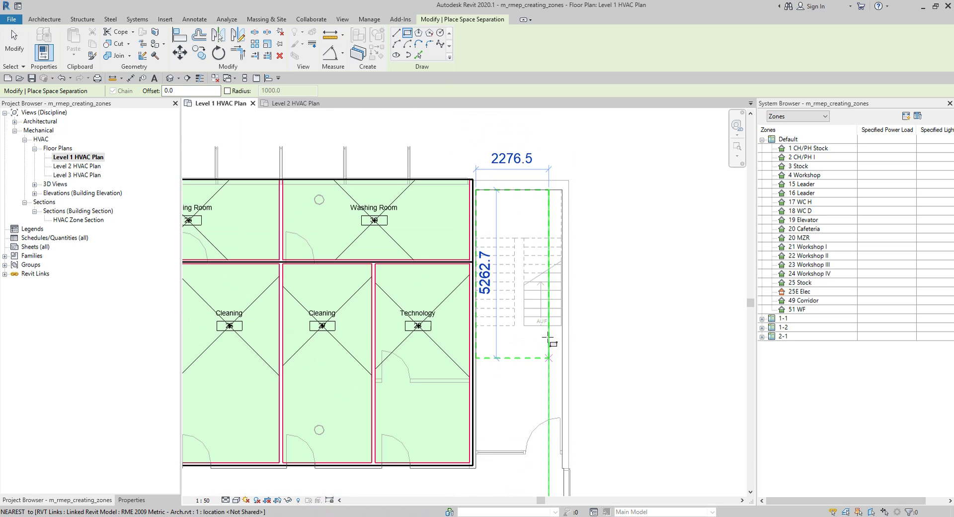
middle_drag(545, 345, 545, 285)
scroll(545, 316, up, 2)
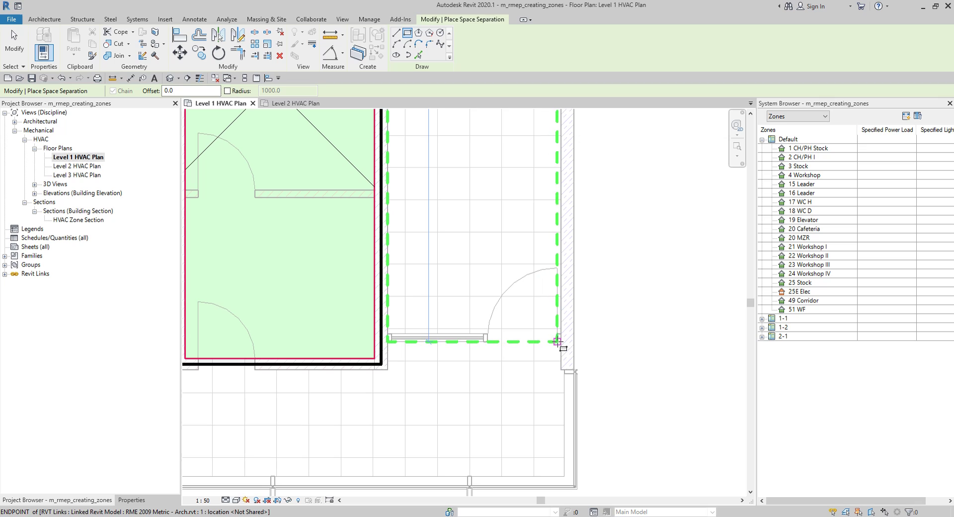
click(552, 340)
scroll(513, 298, down, 2)
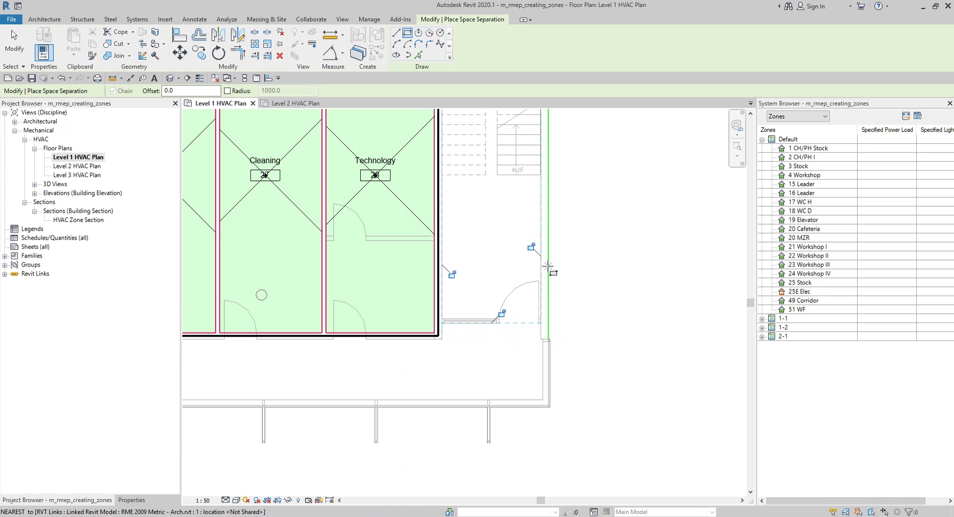
key(Escape)
key(Escape)
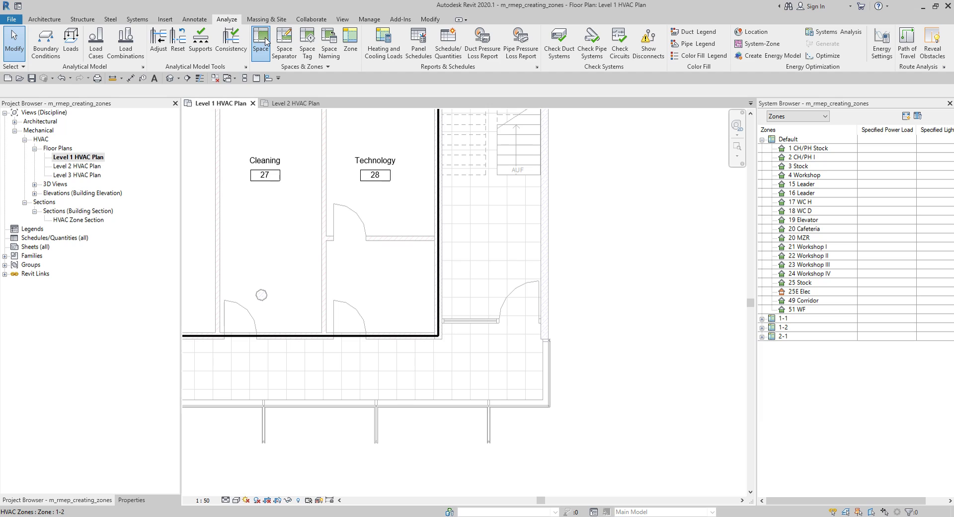
Create a new zone and place a tagged space in the Level 1 stairwell with upper limit Level 2 and offset 0.
click(350, 42)
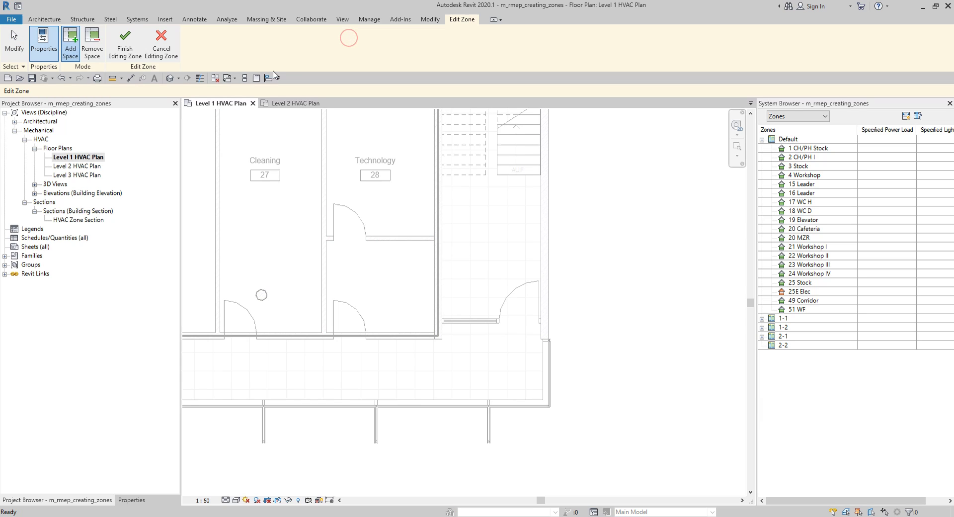
click(227, 19)
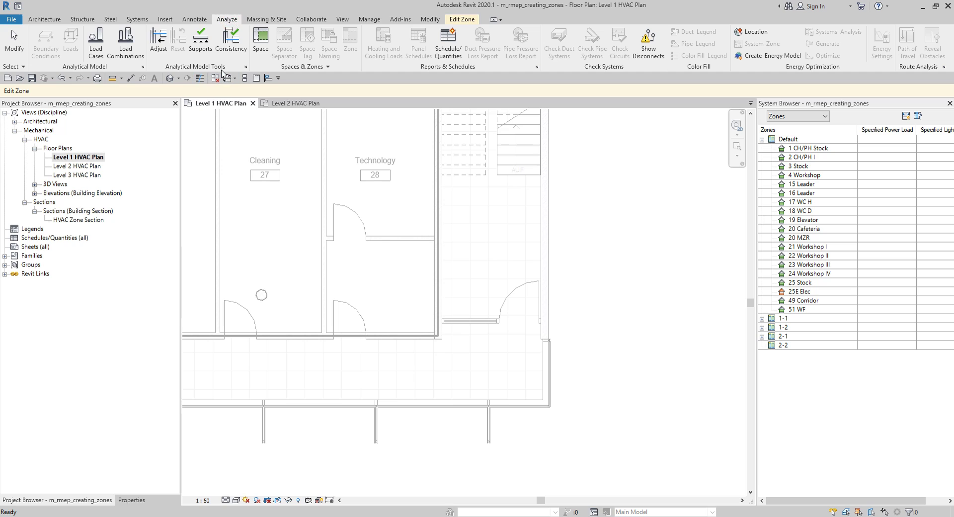
click(260, 41)
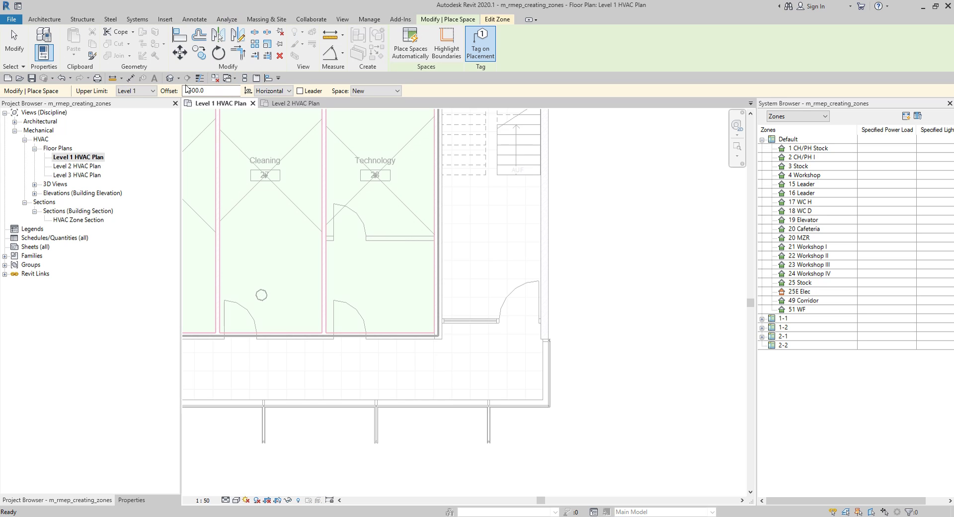
click(146, 91)
click(143, 108)
key(Tab)
text(0)
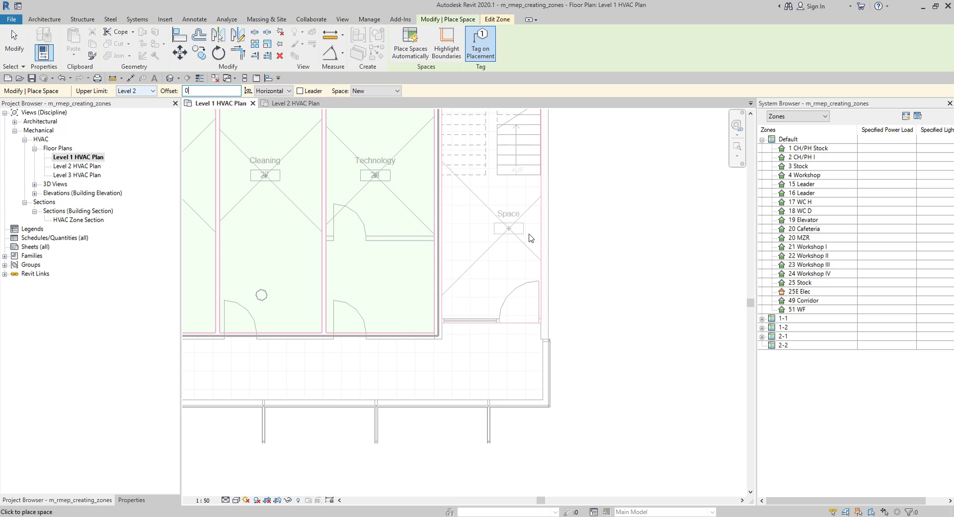
scroll(502, 226, down, 2)
middle_drag(504, 263, 510, 276)
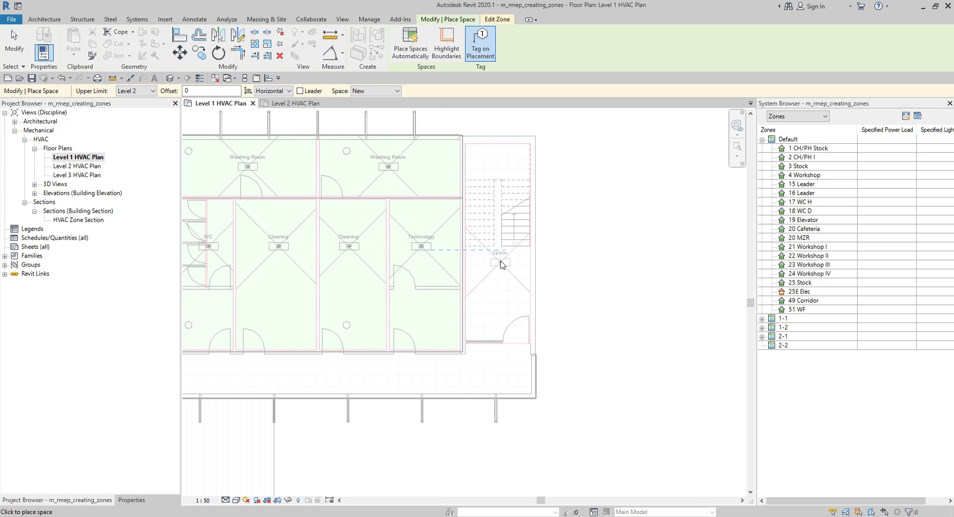
click(512, 264)
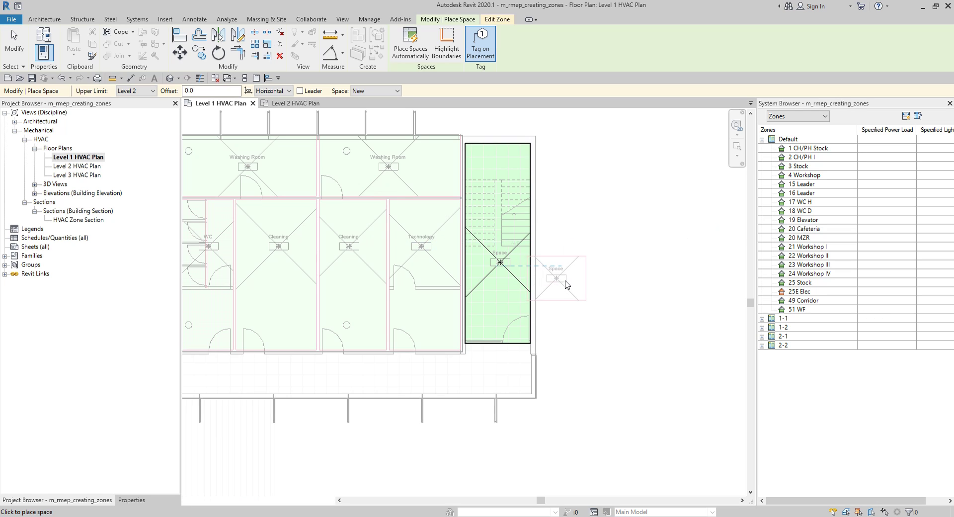
key(Escape)
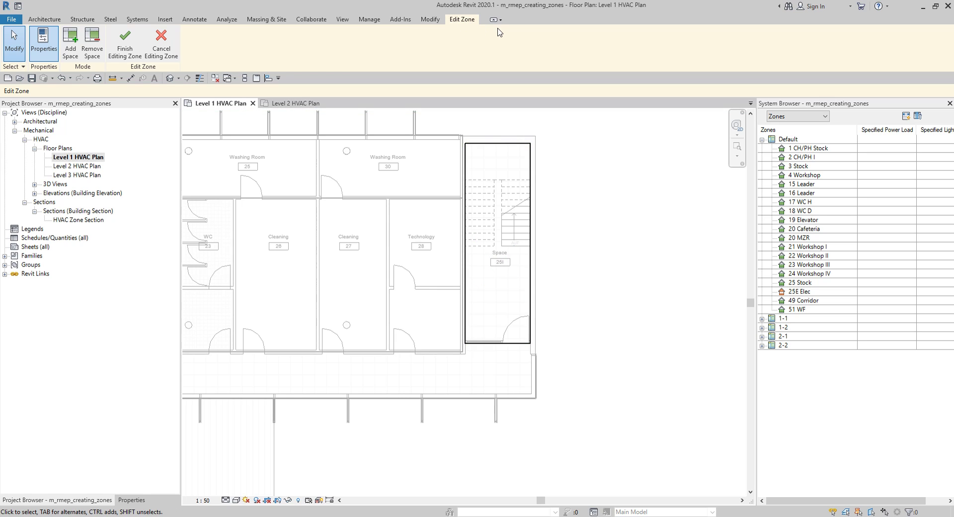
Inspect the new stairwell space's boundary, and open the Level 2 HVAC Plan at the same stairwell.
scroll(507, 368, up, 5)
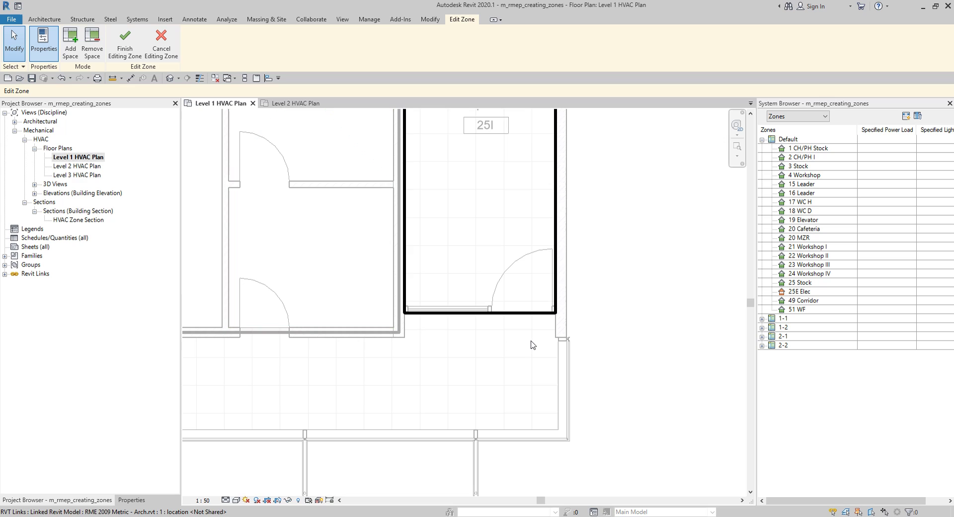
scroll(517, 333, down, 2)
middle_drag(509, 326, 537, 270)
scroll(537, 269, down, 1)
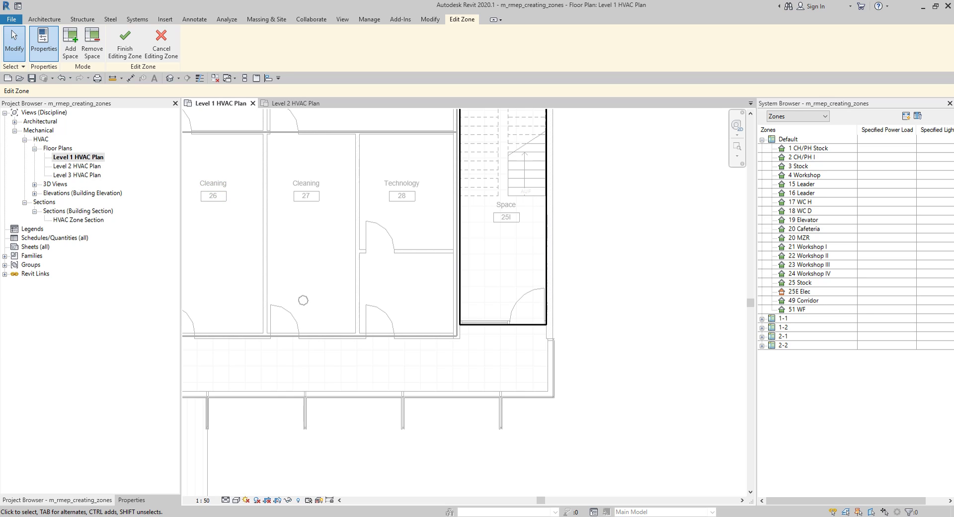
double_click(82, 167)
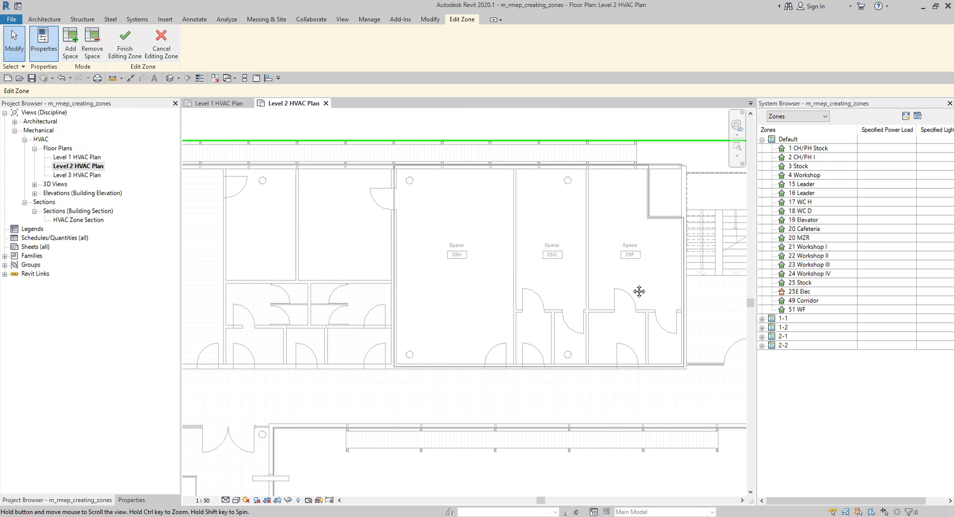
scroll(417, 264, up, 5)
scroll(497, 221, down, 2)
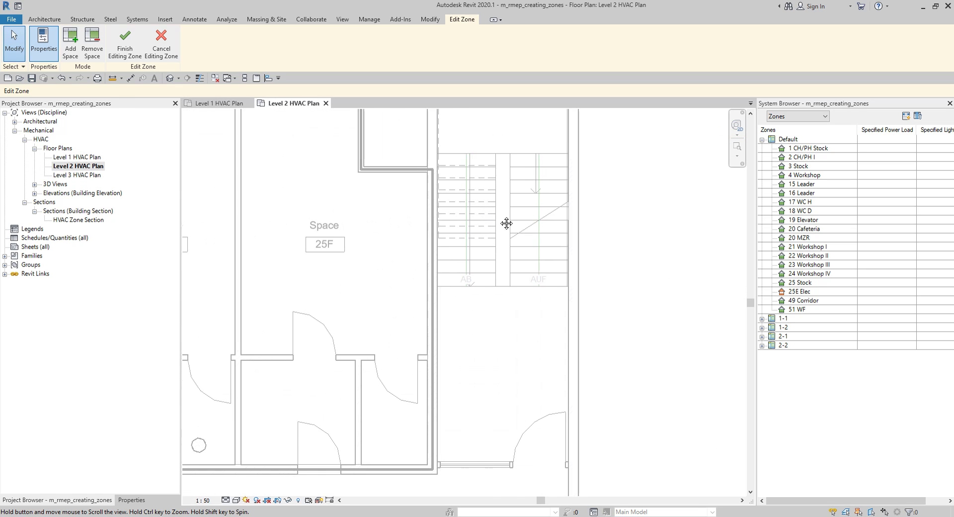
scroll(458, 219, down, 1)
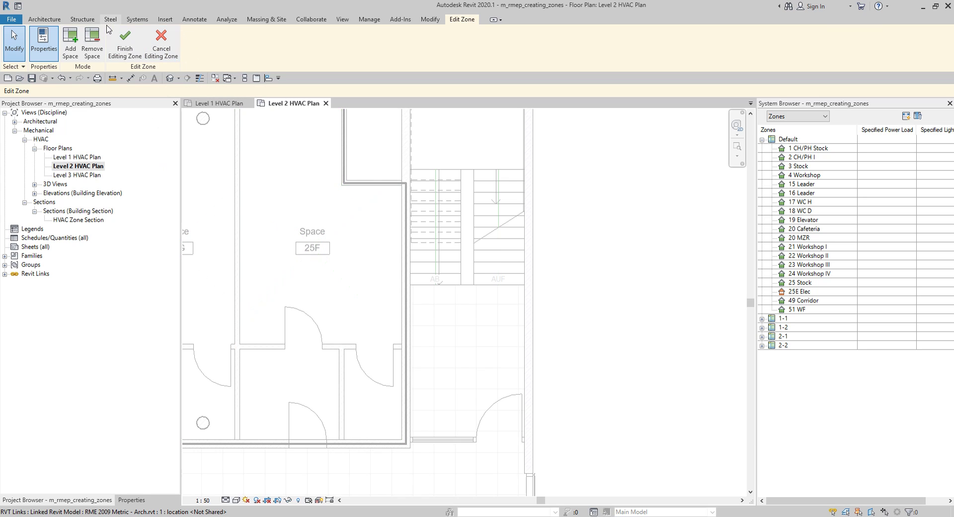
Finish editing the new stairwell zone.
click(226, 20)
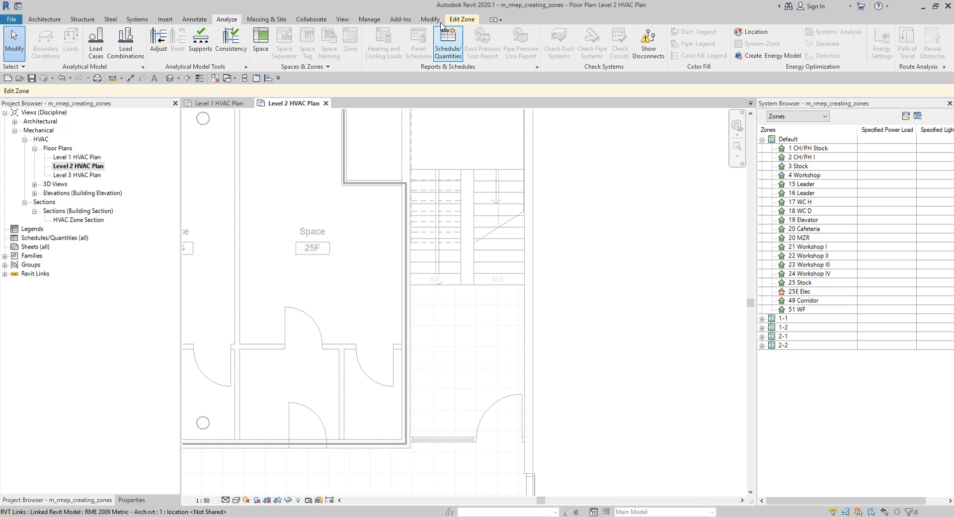
click(462, 20)
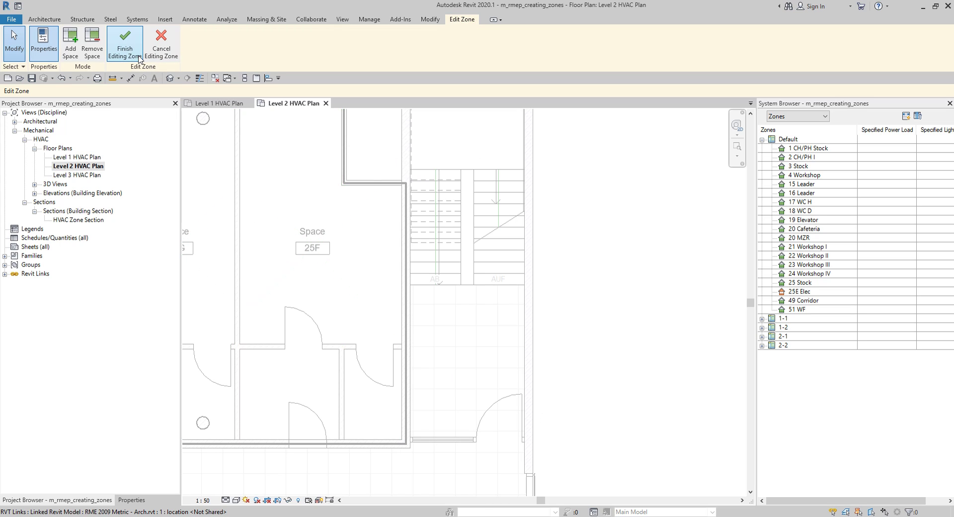
click(125, 42)
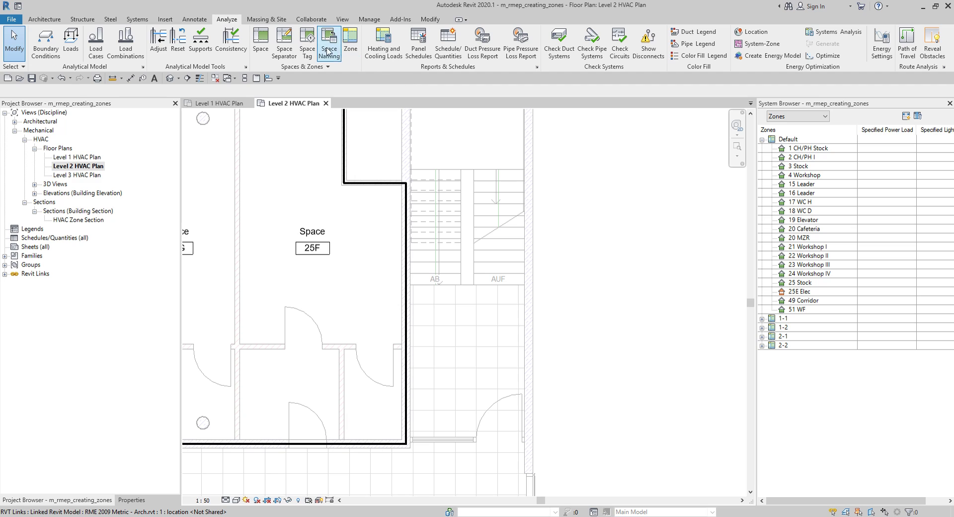
Draw a rectangular space separator around the Level 2 stairwell, from its upper inner corner to the outer wall below the door.
click(284, 38)
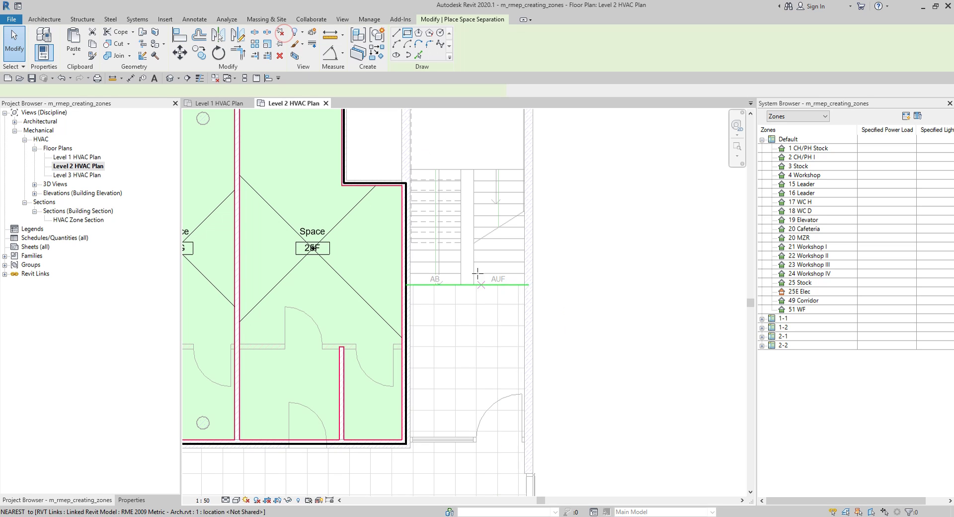
middle_drag(442, 254, 421, 351)
scroll(396, 215, up, 3)
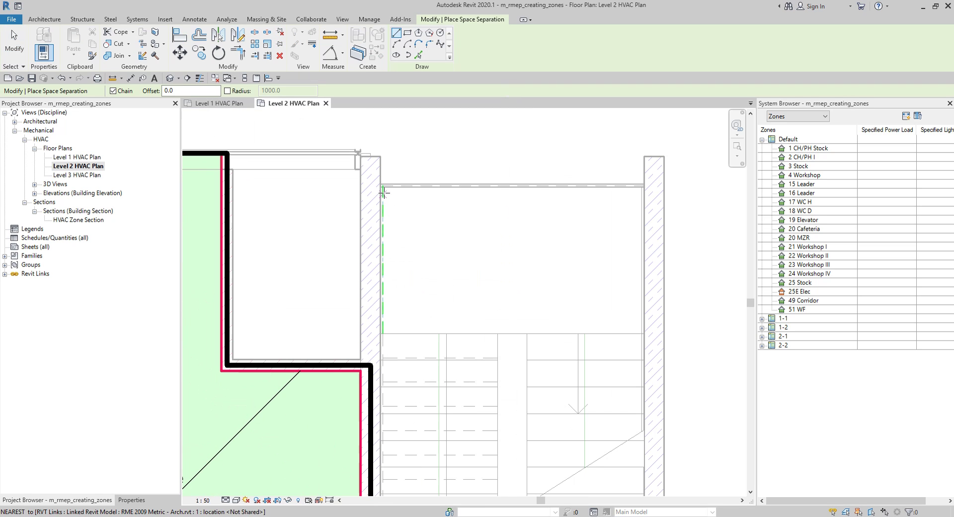
click(380, 187)
scroll(390, 194, down, 3)
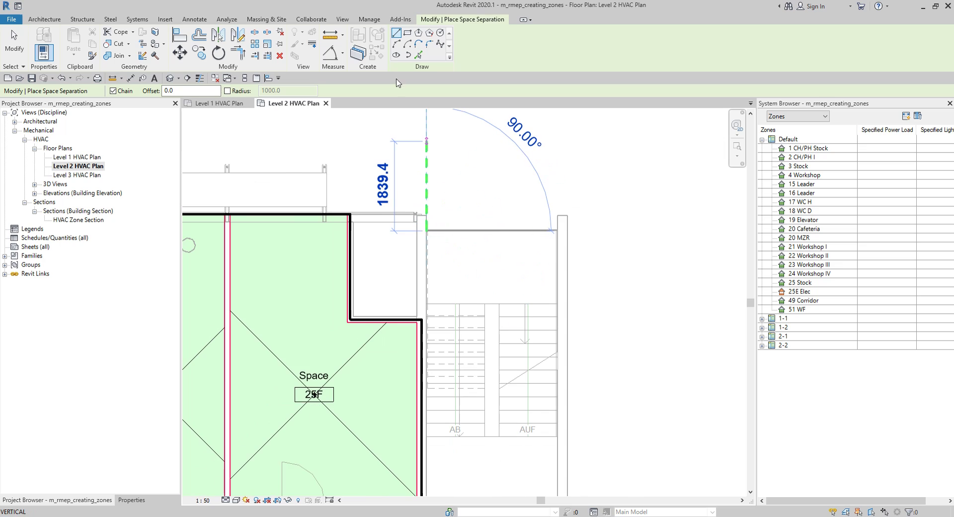
click(407, 32)
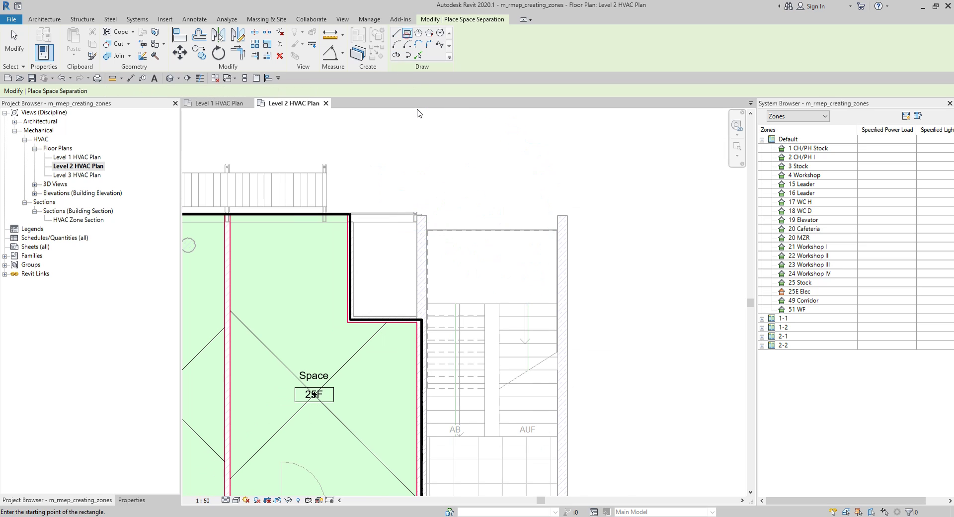
click(426, 223)
scroll(505, 298, down, 3)
middle_drag(520, 256, 494, 234)
scroll(511, 277, up, 4)
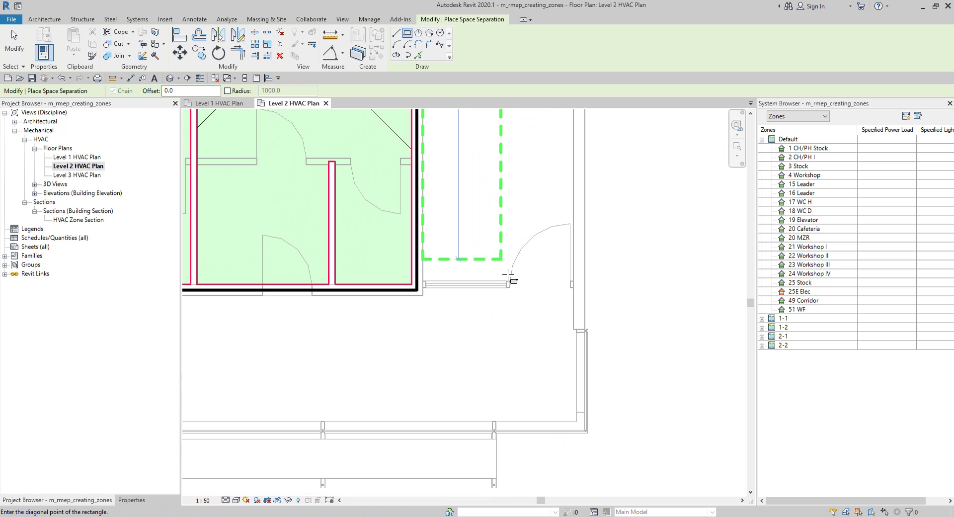
click(572, 296)
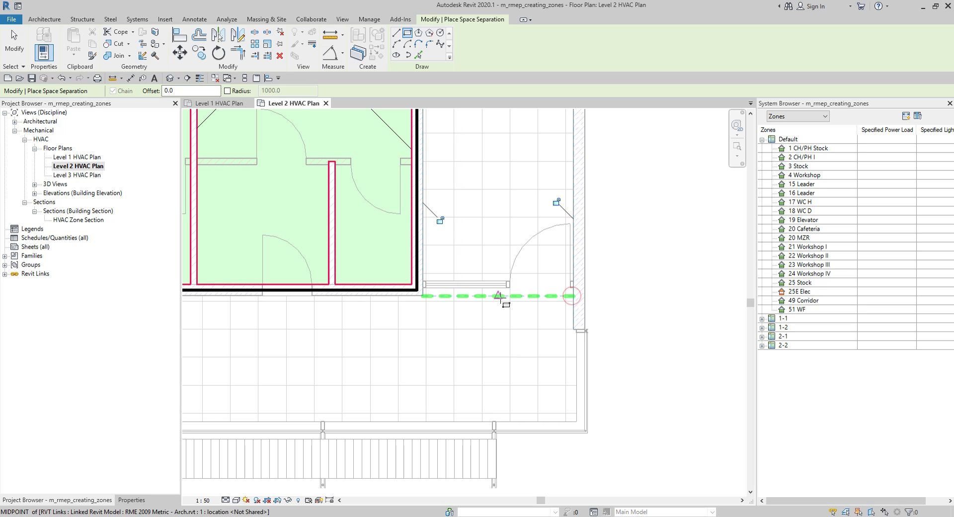
scroll(570, 318, down, 2)
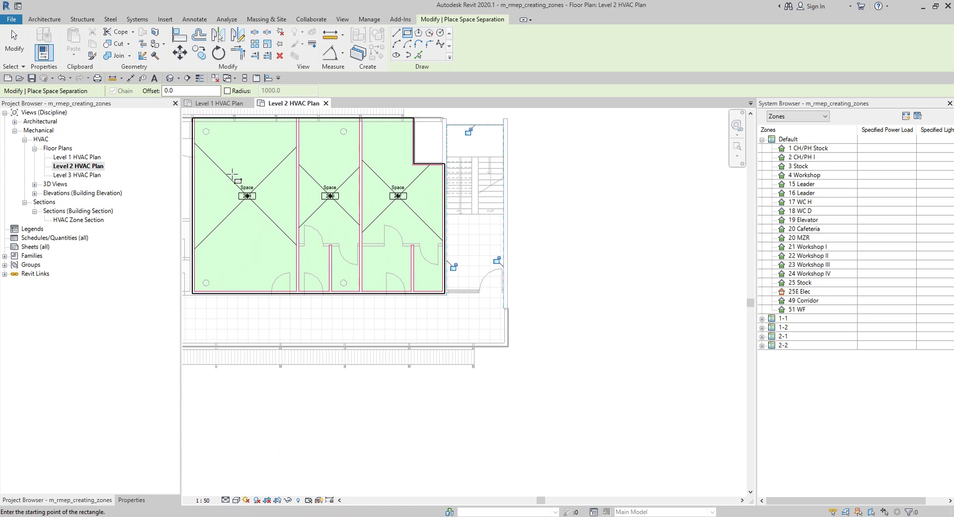
Open the Level 3 HVAC Plan and draw a rectangular space separator around the stair flights, down to the edge of the tiled landing.
click(86, 175)
double_click(86, 175)
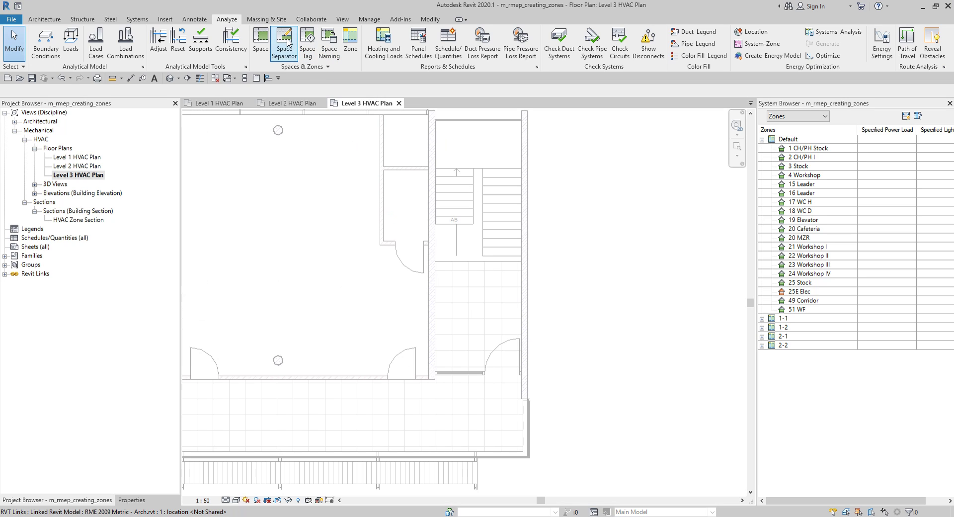
scroll(453, 132, up, 2)
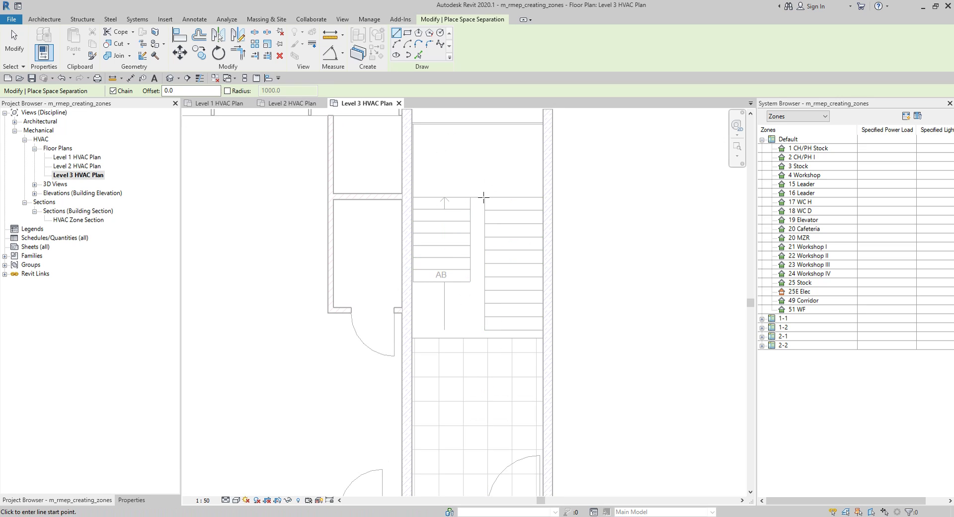
click(408, 33)
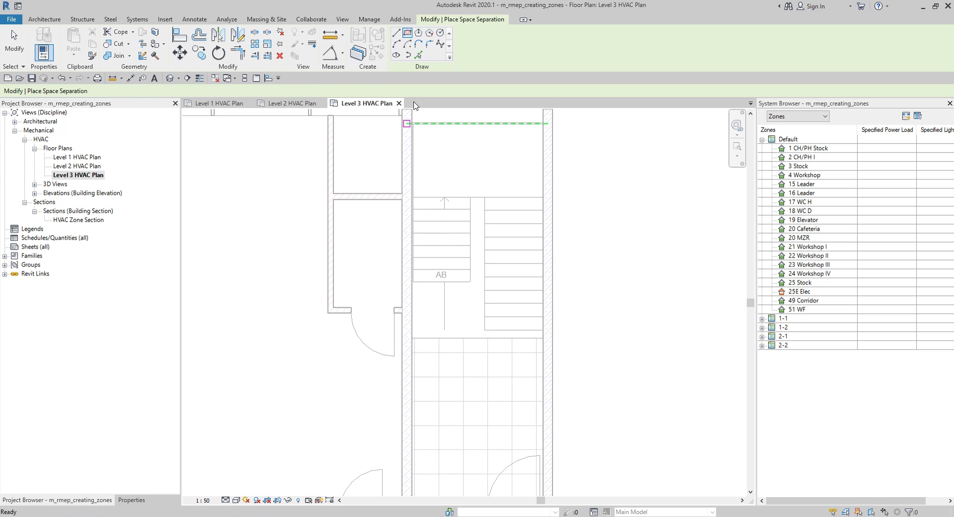
click(412, 123)
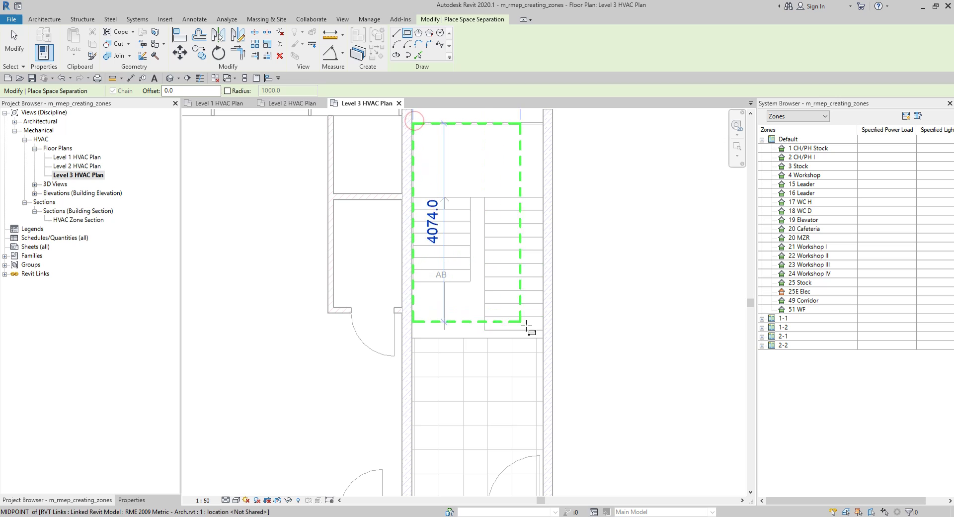
click(542, 338)
Draw a second rectangular space separator, 2700 wide, around the Level 3 landing, from the wall corner by the door up to the stair rectangle.
middle_drag(542, 338, 463, 175)
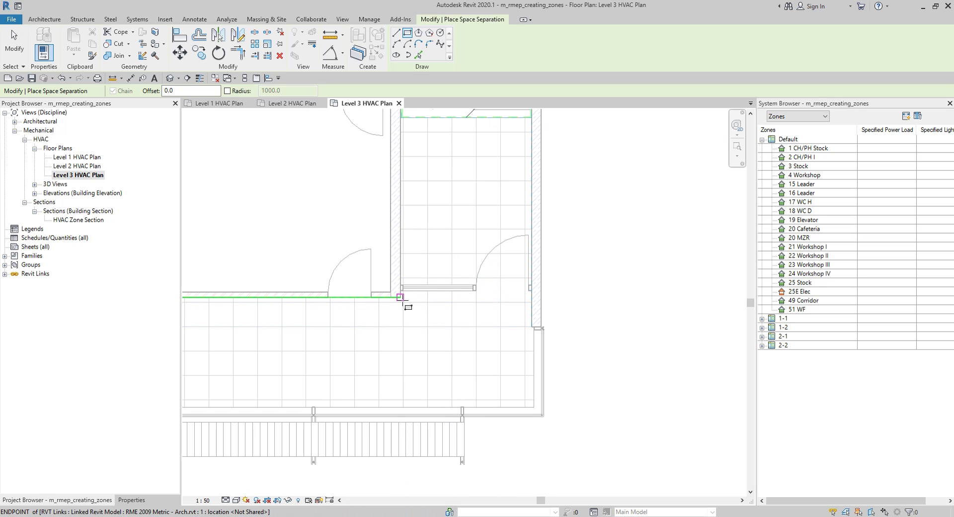
middle_drag(400, 297, 505, 229)
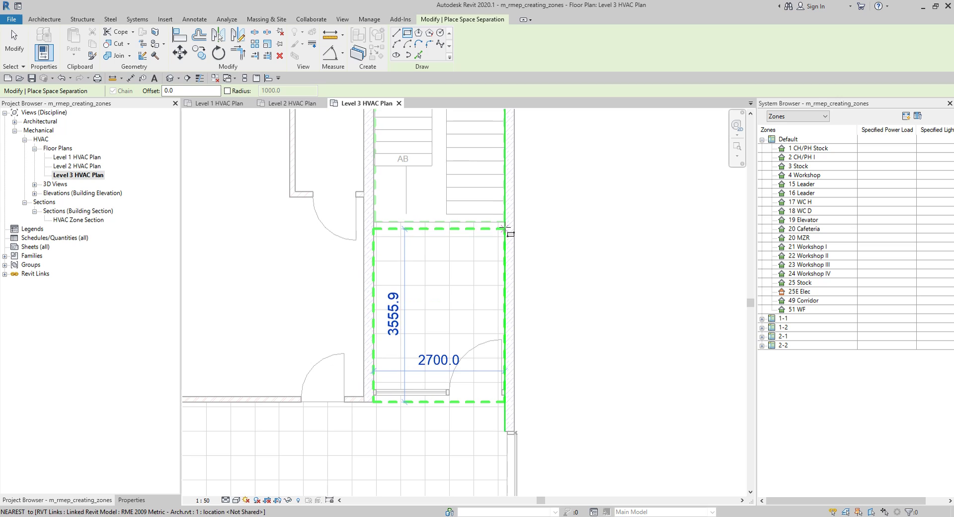
click(505, 222)
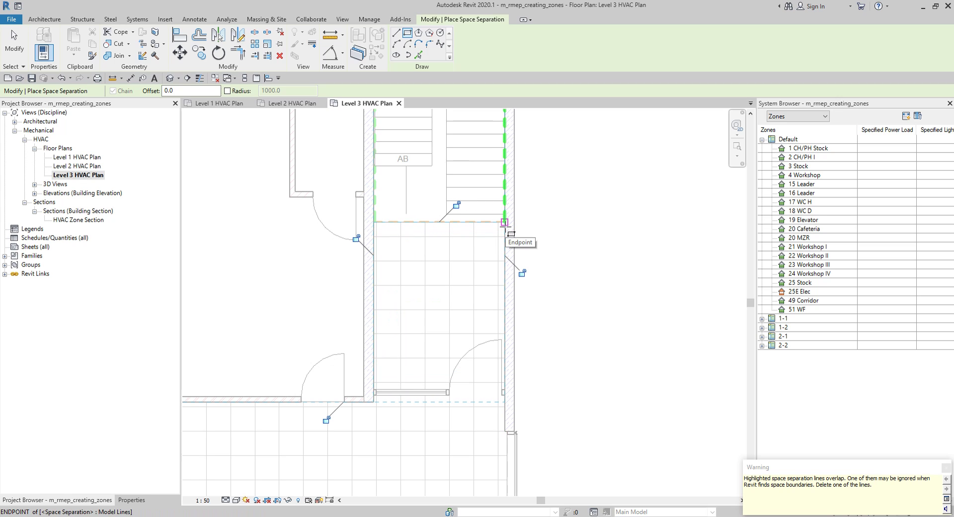
key(Escape)
key(Escape)
Delete both overlapping space separator lines between the Level 3 stair flights and the landing.
click(481, 222)
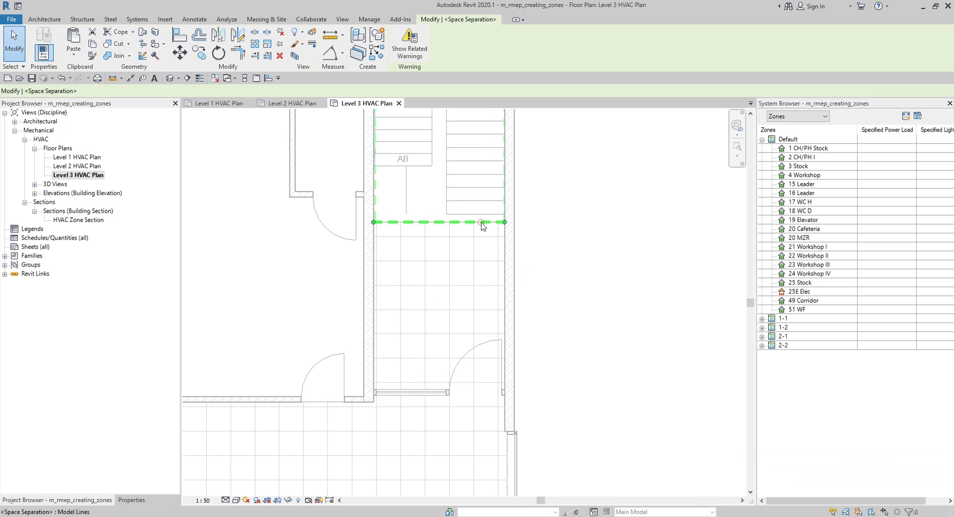
key(Up)
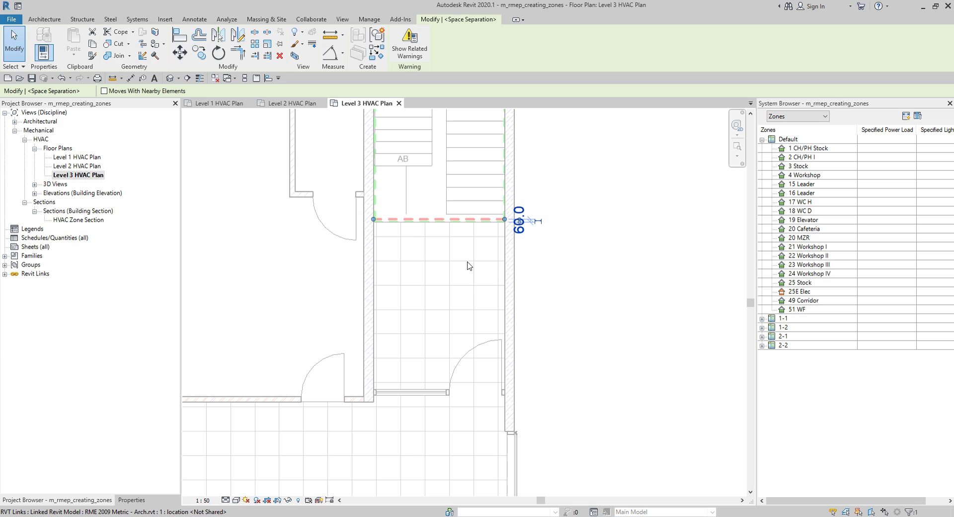
scroll(512, 233, up, 5)
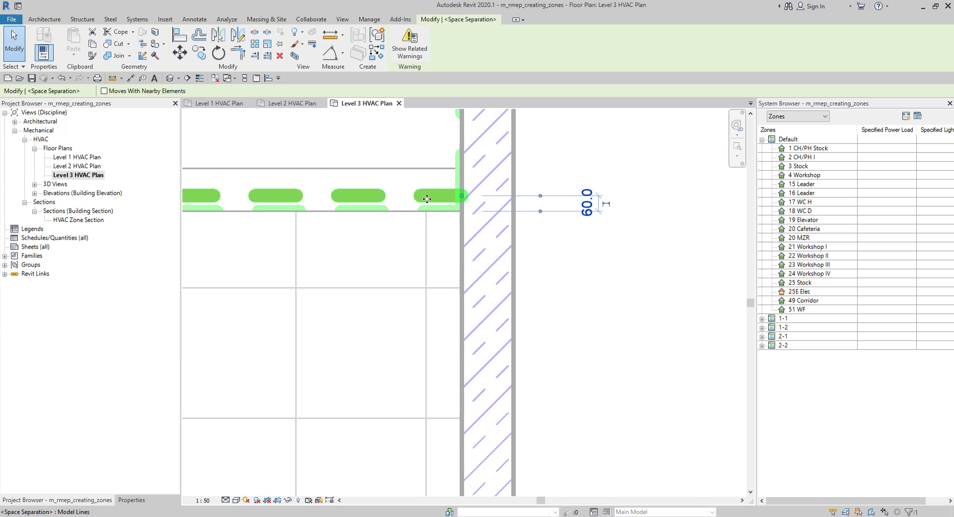
scroll(445, 204, down, 4)
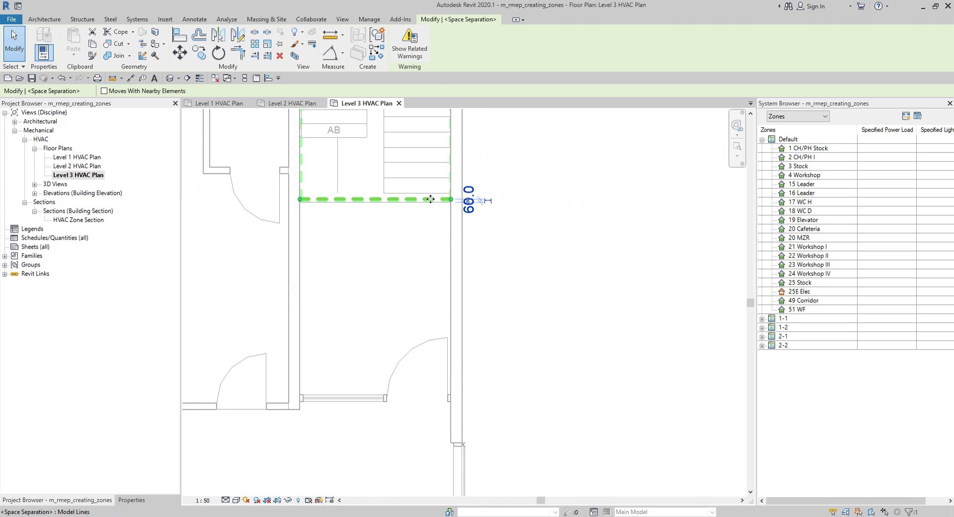
key(Escape)
drag(405, 195, 403, 201)
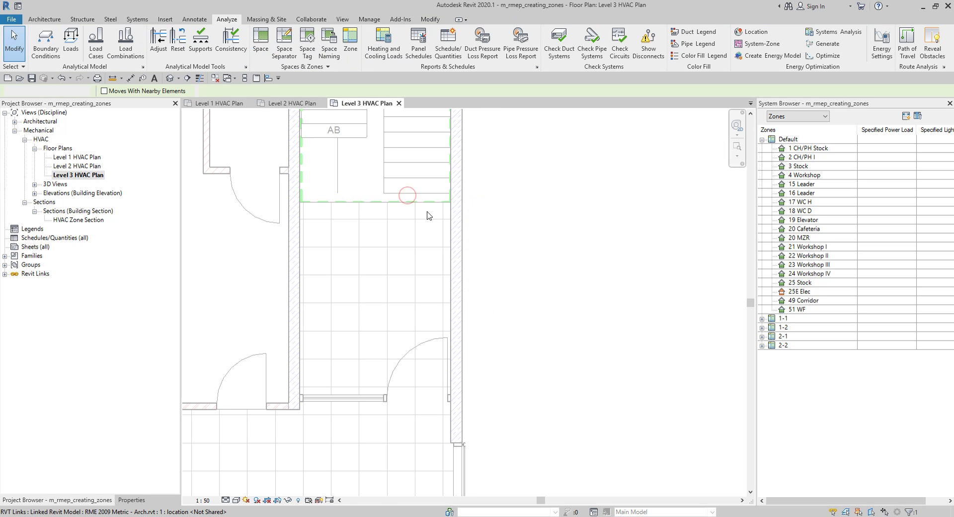
click(392, 204)
key(Escape)
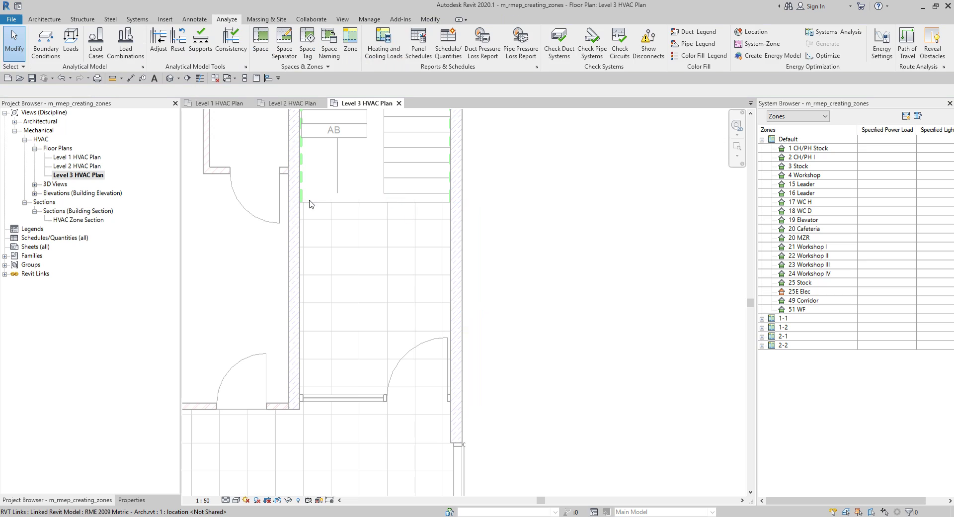
Select the chain of remaining Level 3 stairwell separators to check that they enclose the stairs and landing.
key(Tab)
click(300, 193)
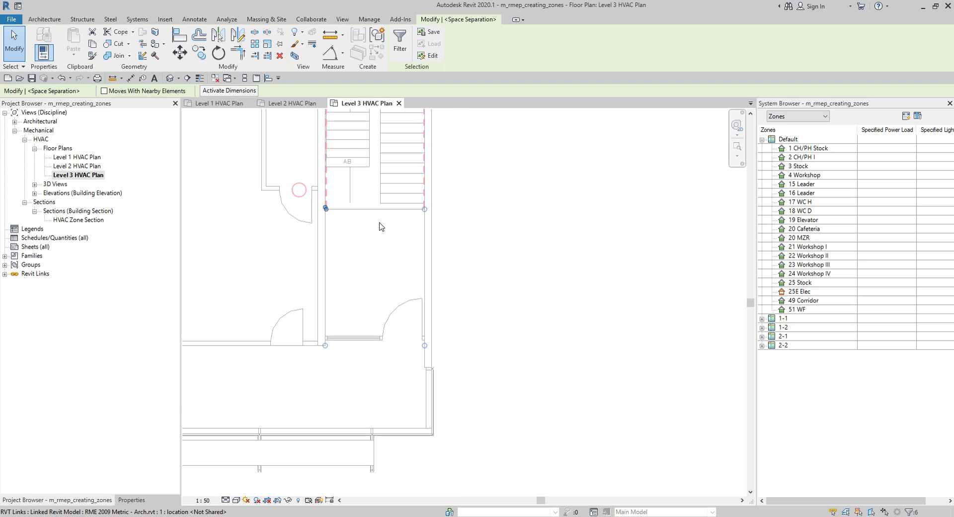
scroll(422, 270, down, 2)
key(Escape)
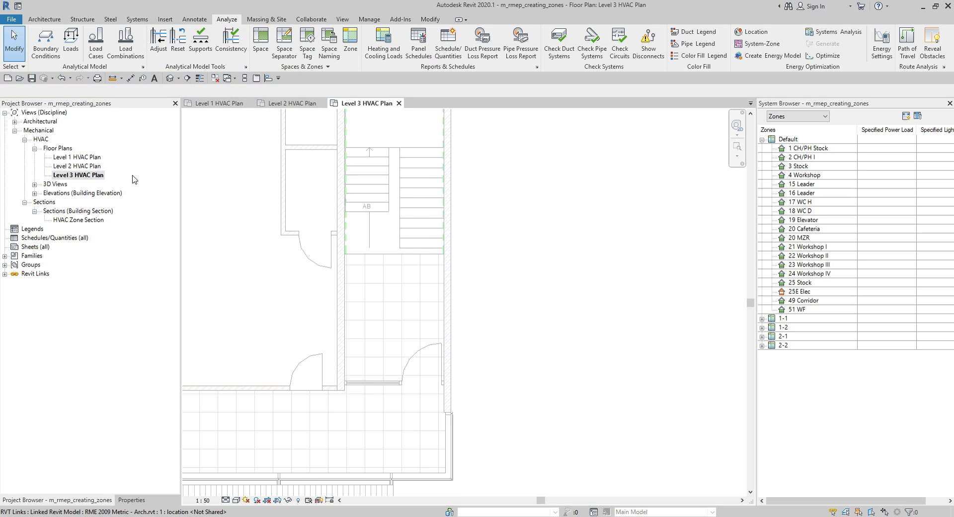
Return to the Level 1 HVAC Plan and start editing the stairwell's HVAC zone.
click(81, 158)
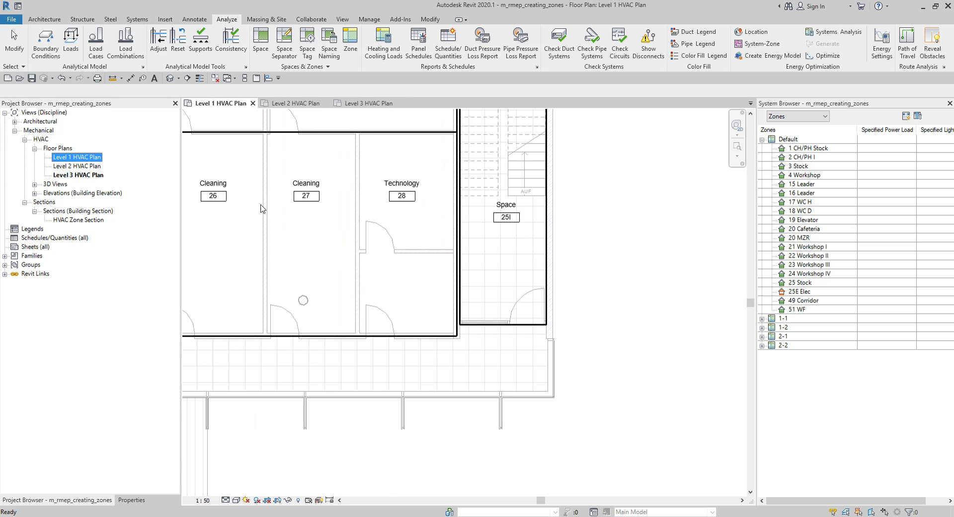
click(533, 238)
click(535, 250)
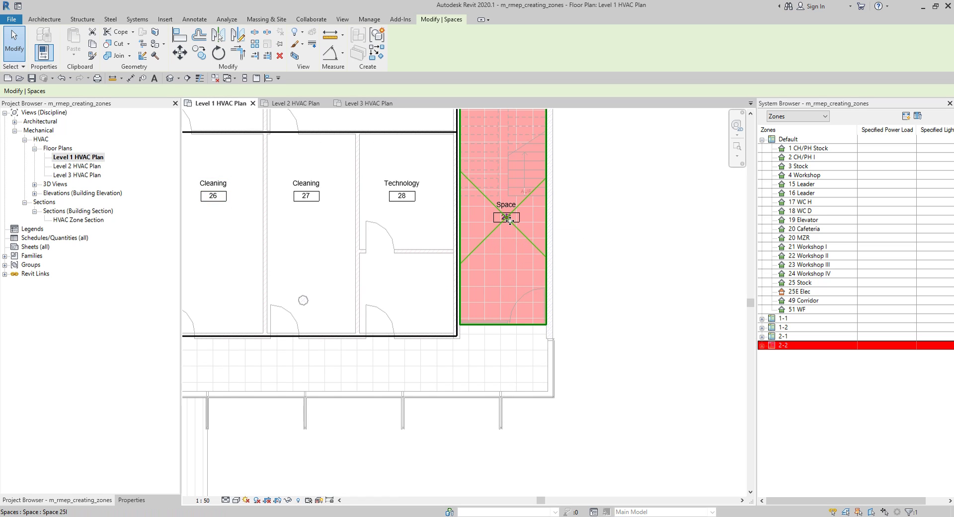
click(588, 219)
scroll(550, 256, down, 2)
key(Escape)
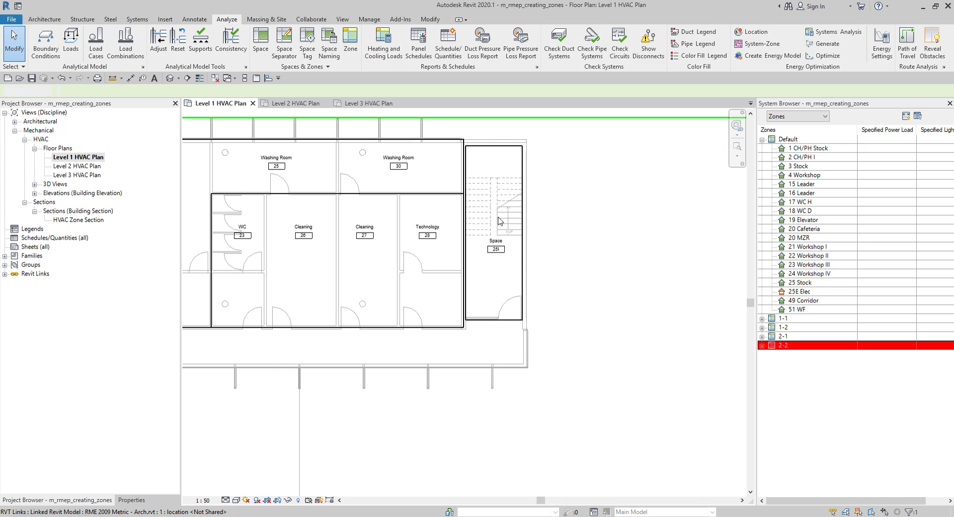
click(520, 257)
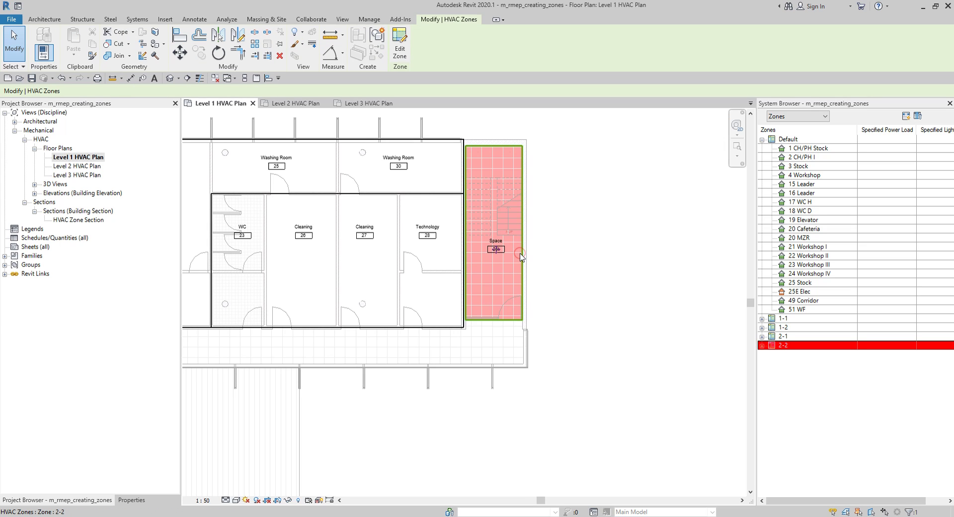
click(395, 43)
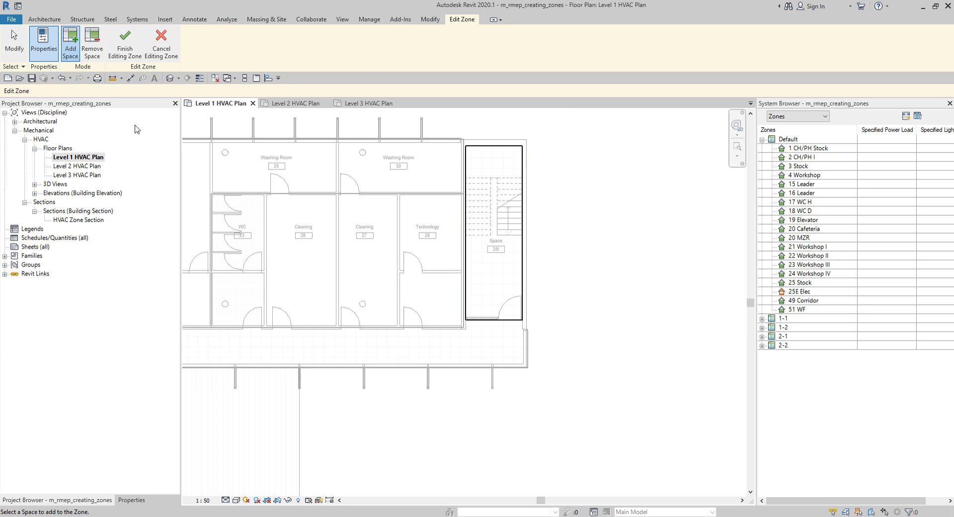
With the zone still in editing, place a tagged space in the Level 2 stairwell with upper limit Level 2 and offset 3800.
double_click(77, 166)
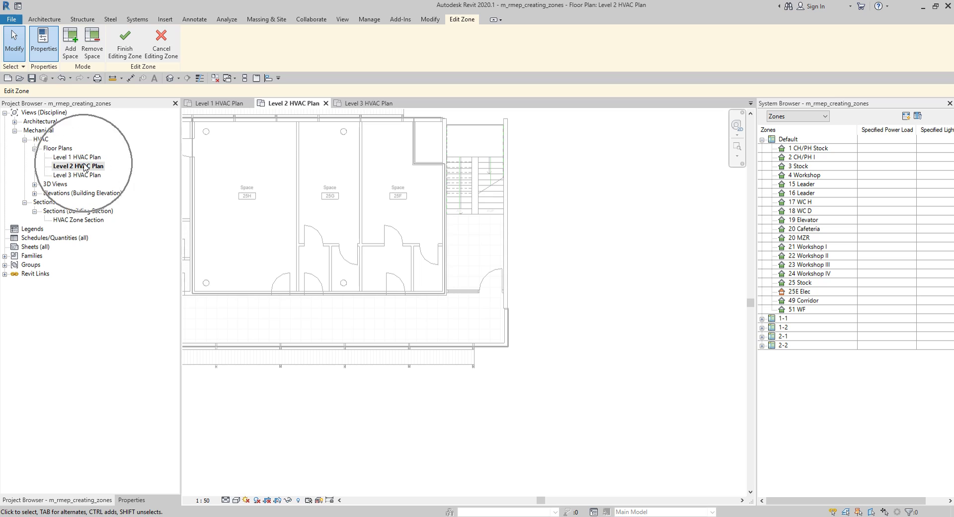
click(74, 47)
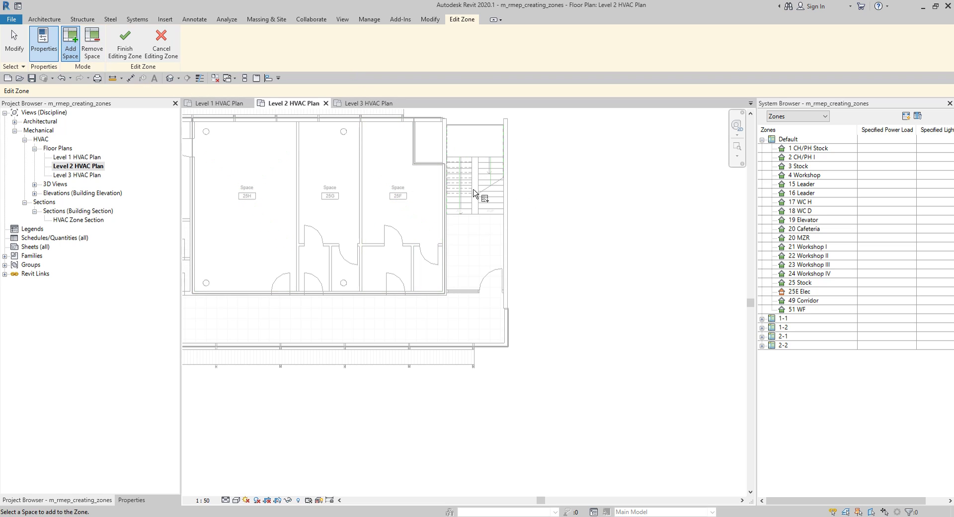
click(432, 189)
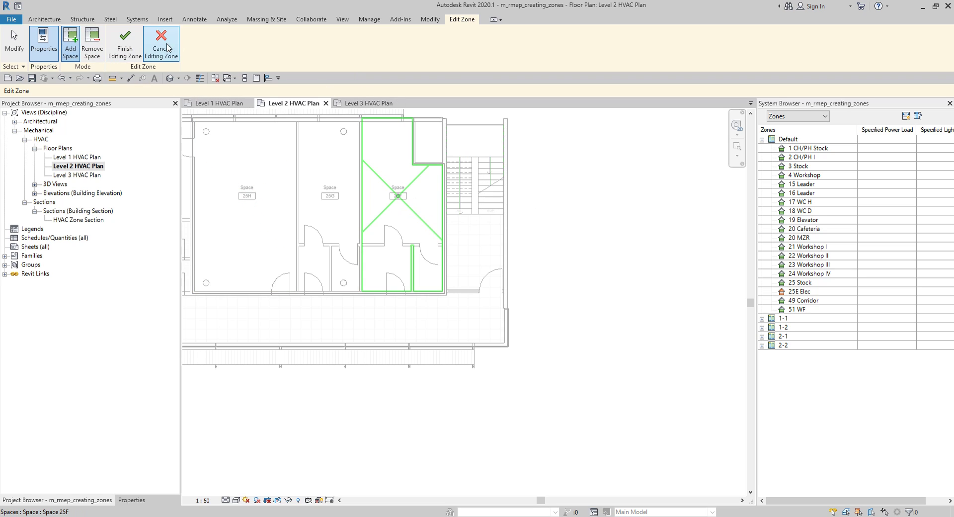
click(227, 19)
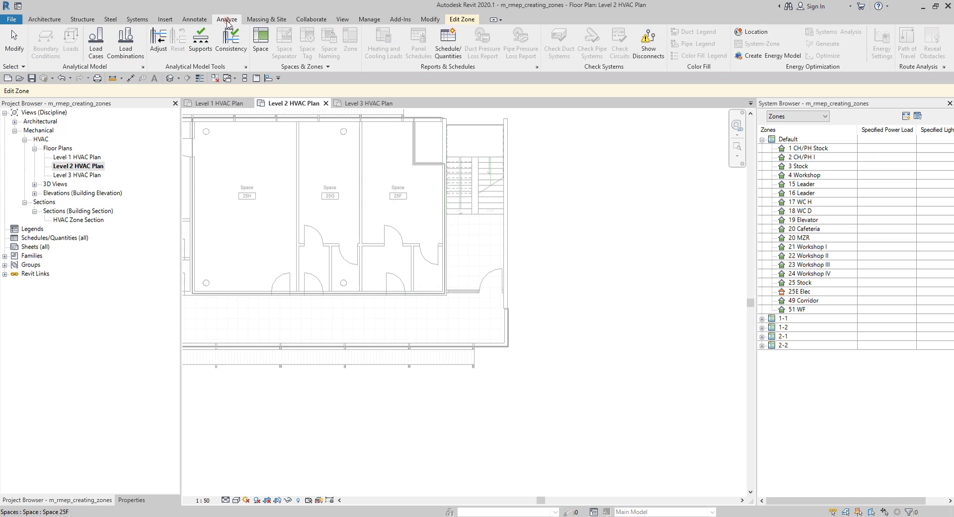
click(258, 41)
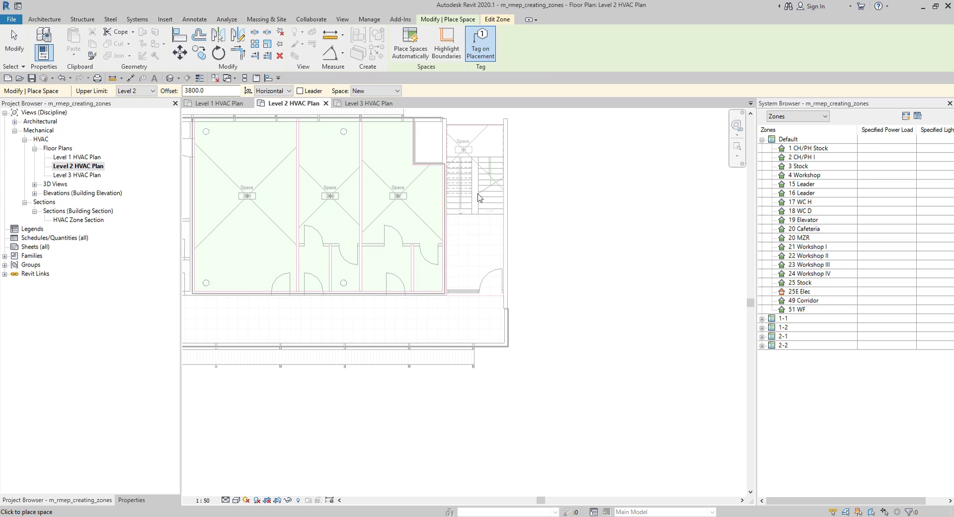
click(476, 226)
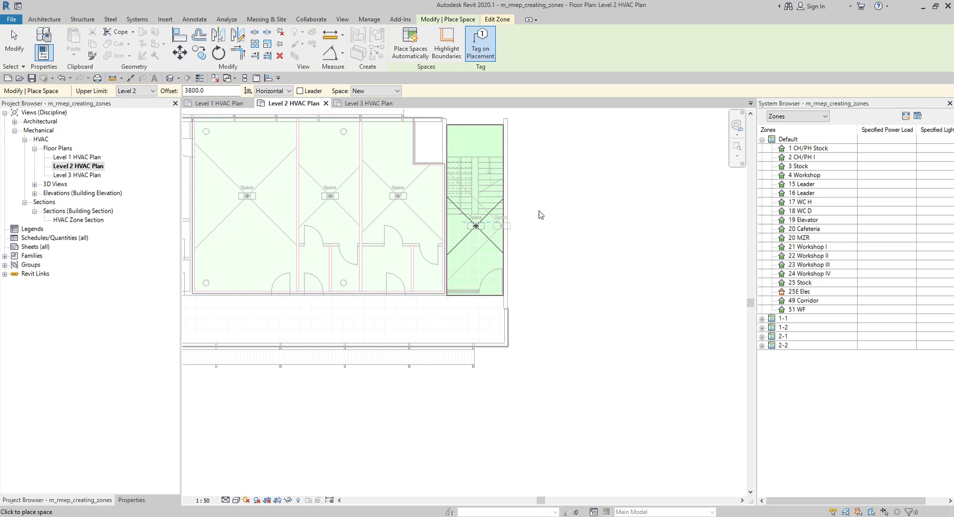
key(Escape)
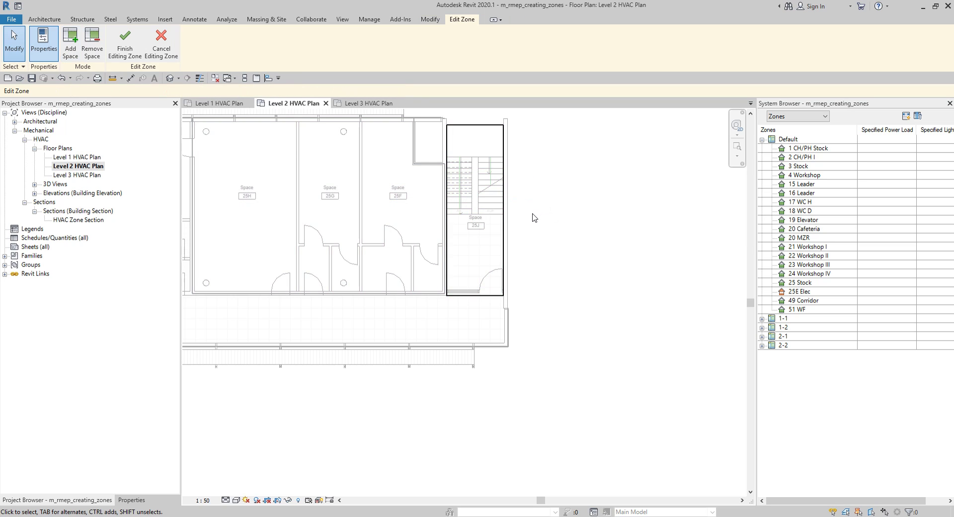
With the zone still in editing, place a tagged space in the Level 3 stairwell with upper limit Level 4 and offset 3800.
click(463, 31)
double_click(71, 177)
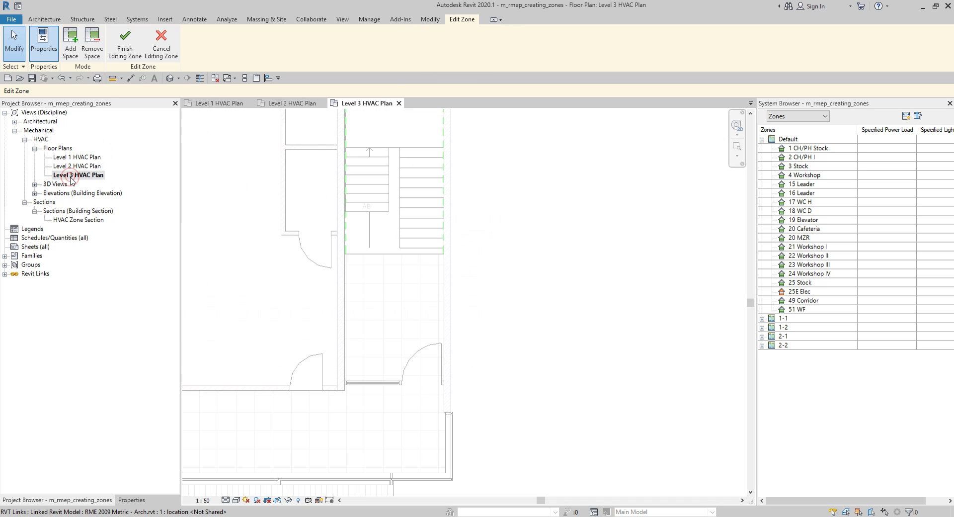
click(71, 181)
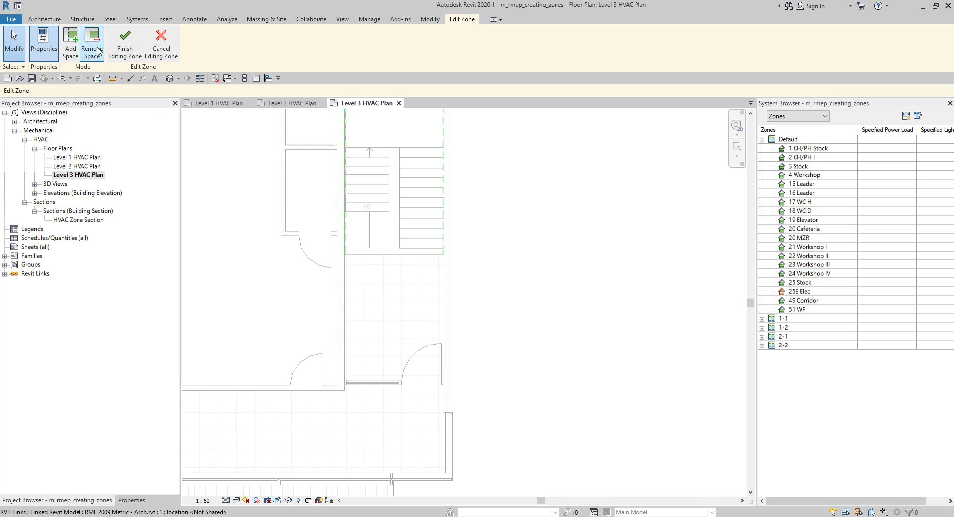
click(226, 19)
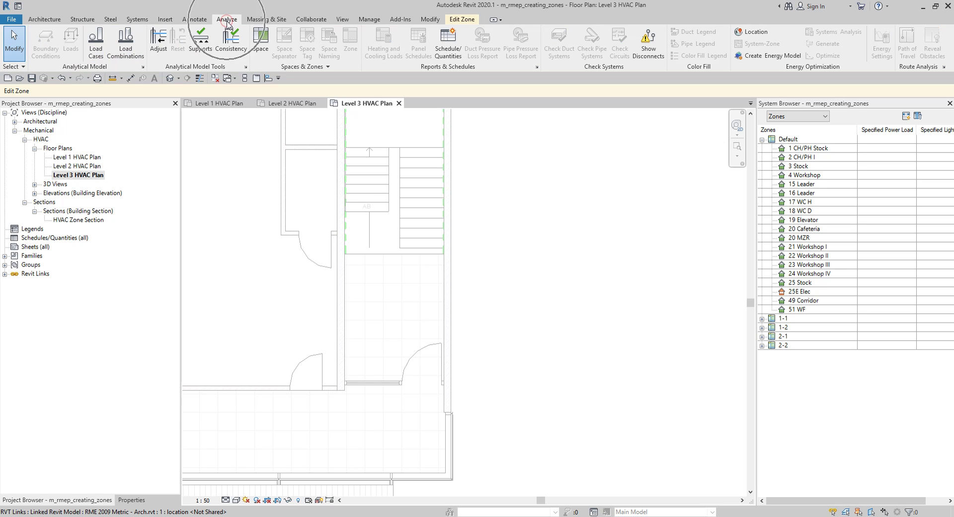
click(261, 41)
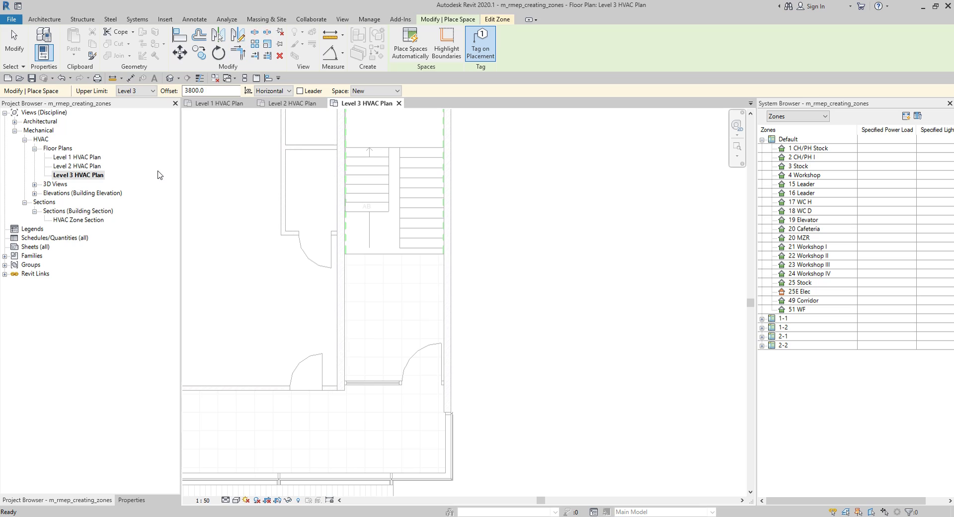
double_click(90, 179)
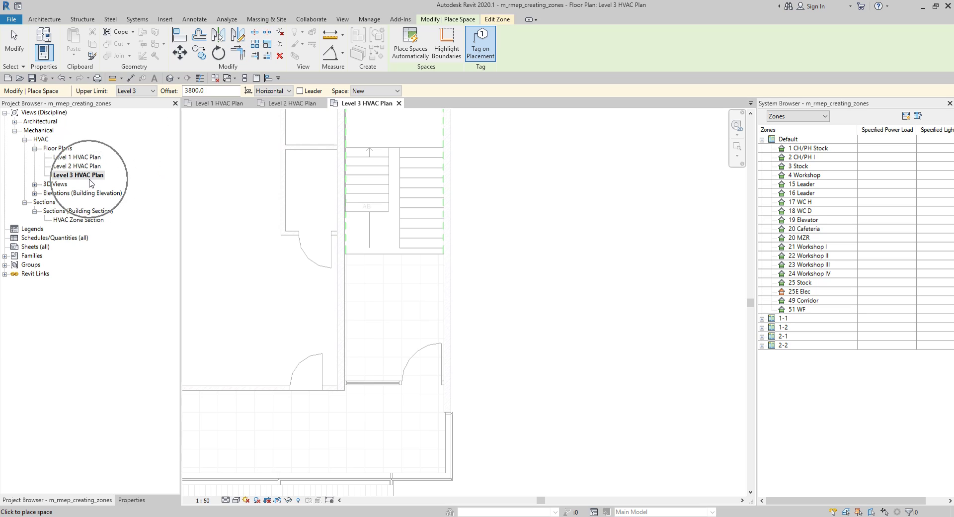
click(152, 91)
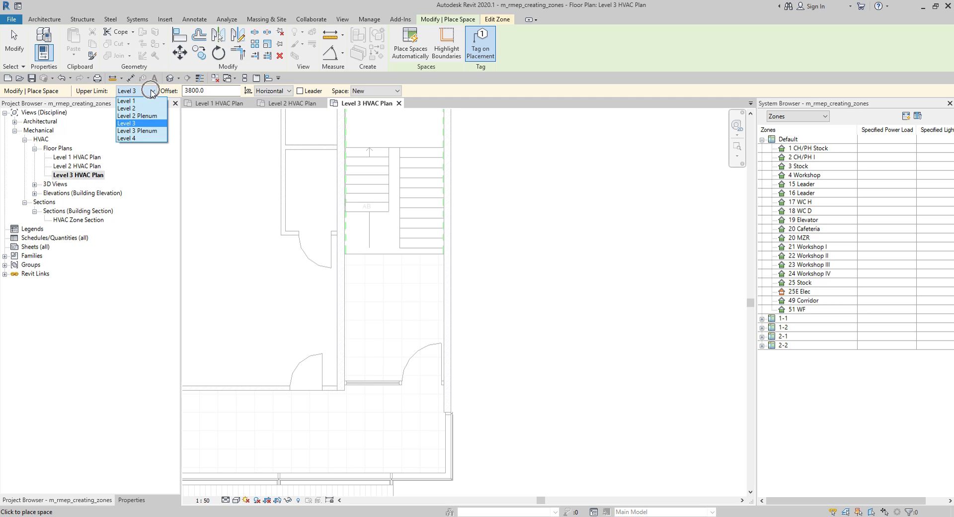
click(134, 138)
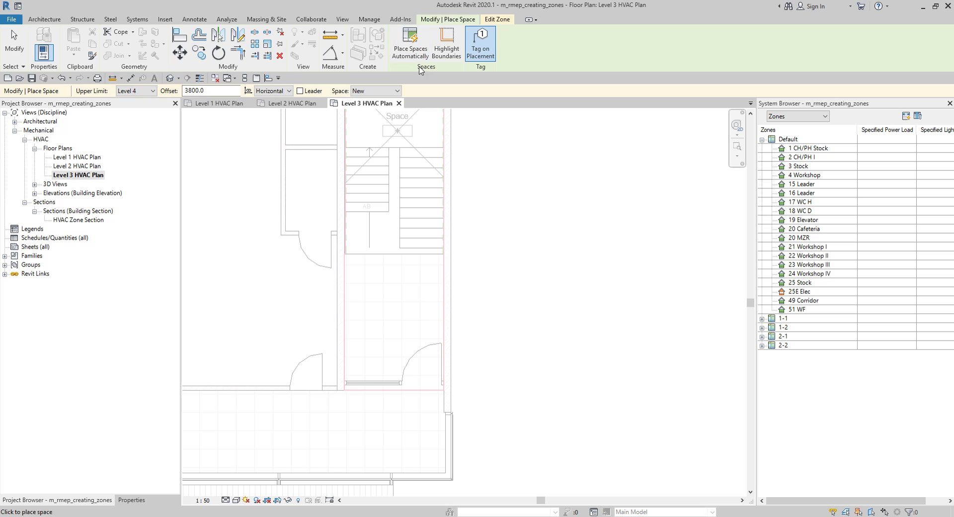
middle_drag(416, 187, 454, 228)
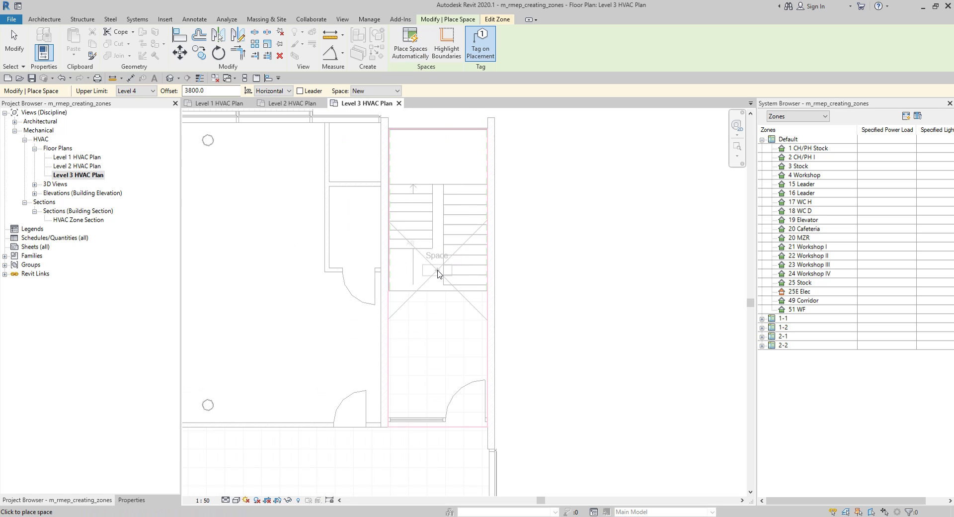
click(437, 271)
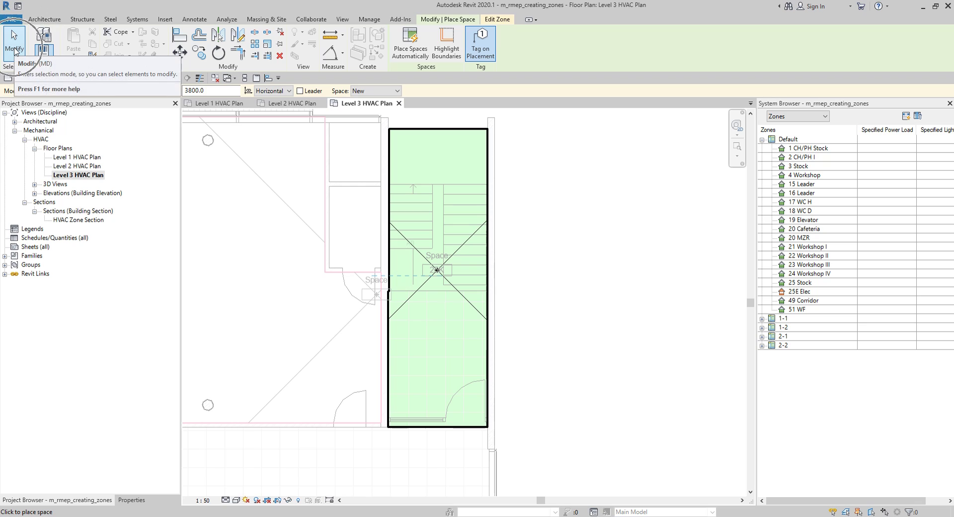
click(15, 50)
Return to the Level 2 HVAC Plan, check the stairwell space there, and finish editing the zone.
click(78, 158)
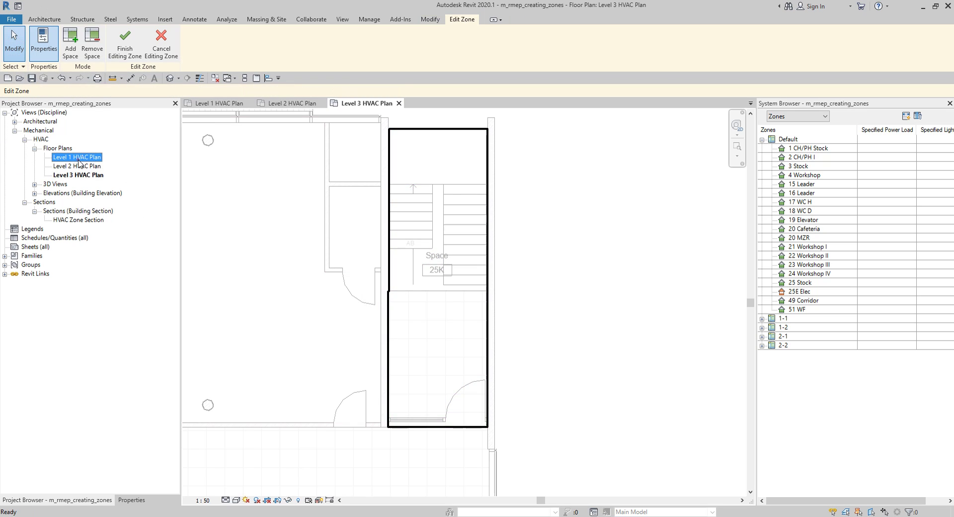
double_click(78, 166)
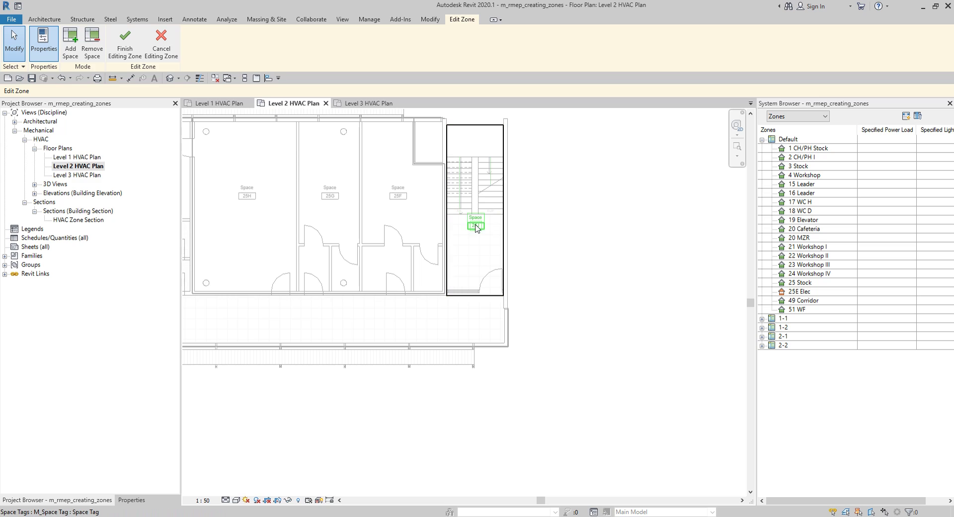
click(490, 295)
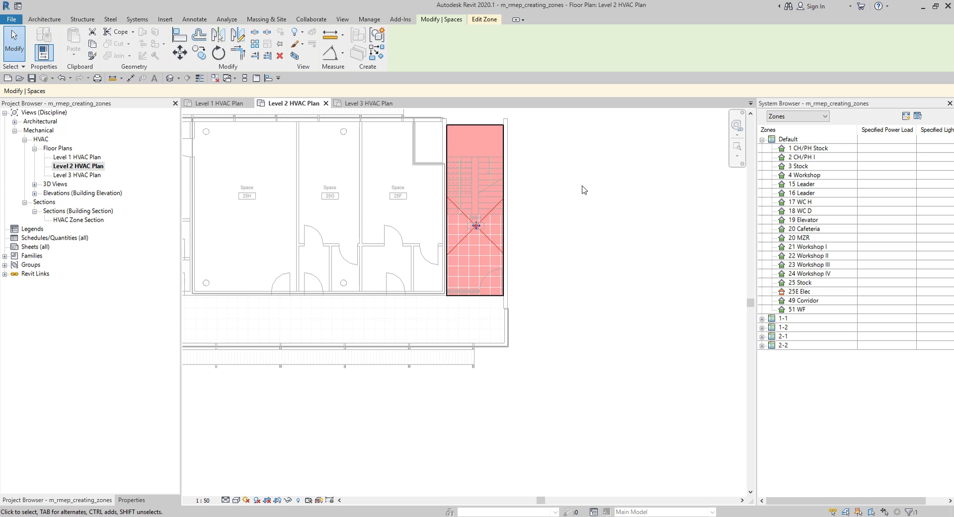
click(572, 166)
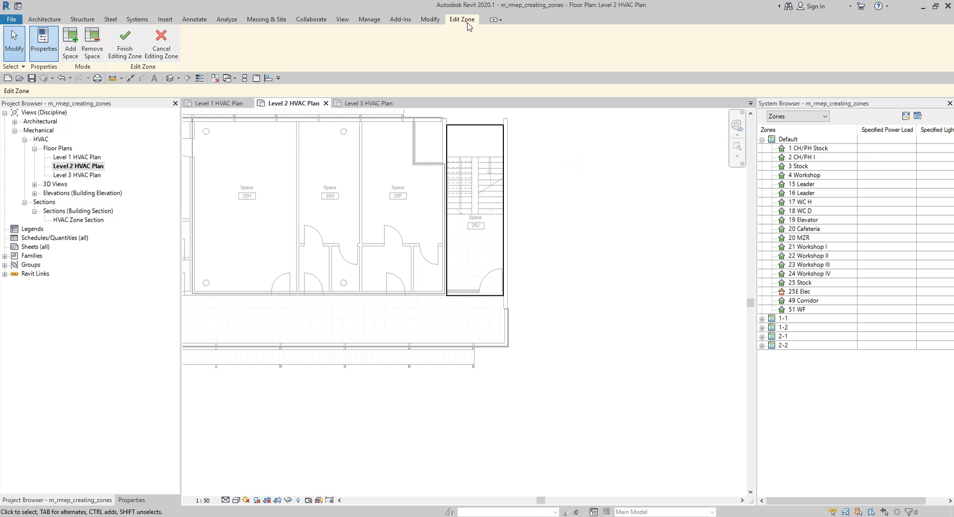
click(120, 41)
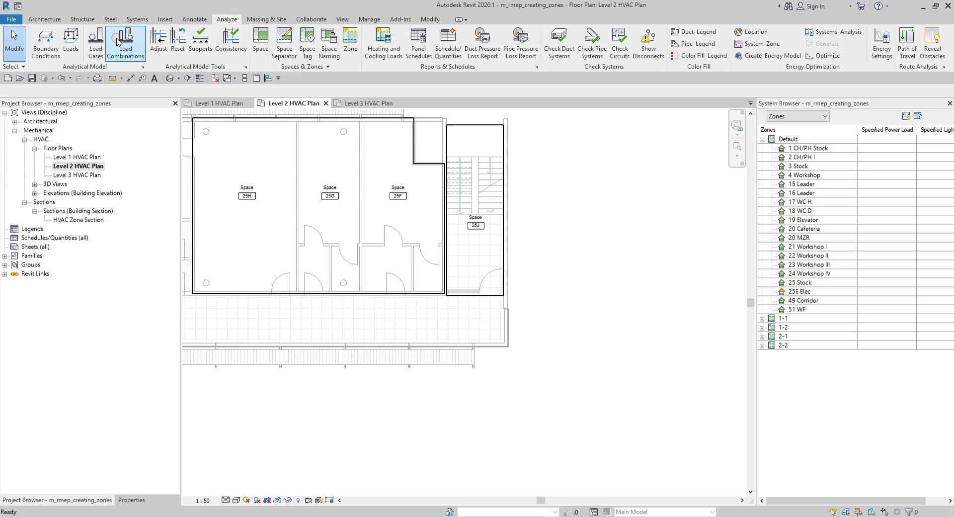
Select the stairwell's HVAC zone and expand its entry in the System Browser to check which spaces it contains.
click(487, 127)
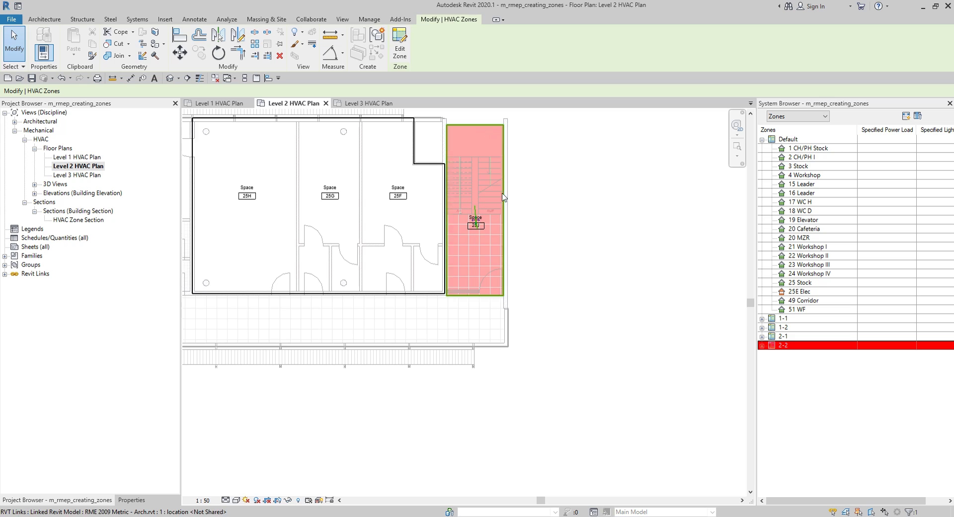
click(790, 347)
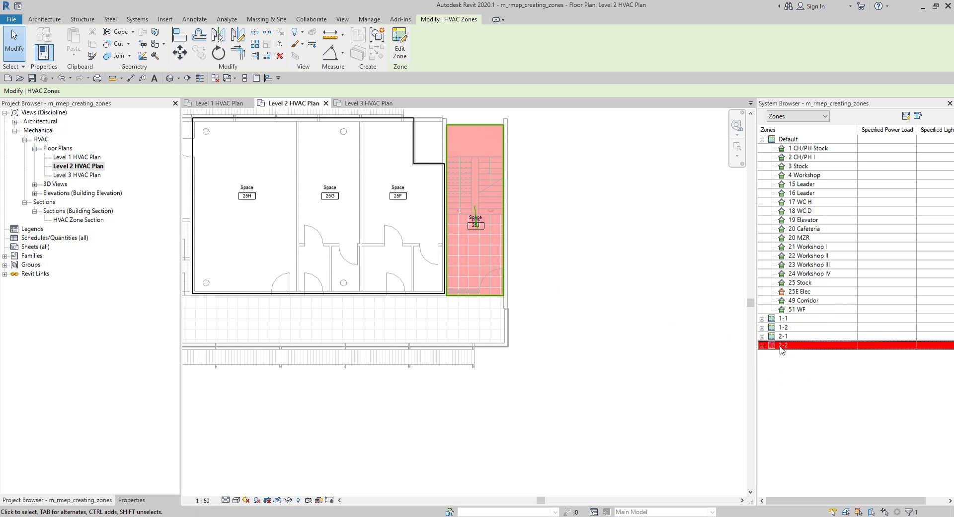
click(762, 345)
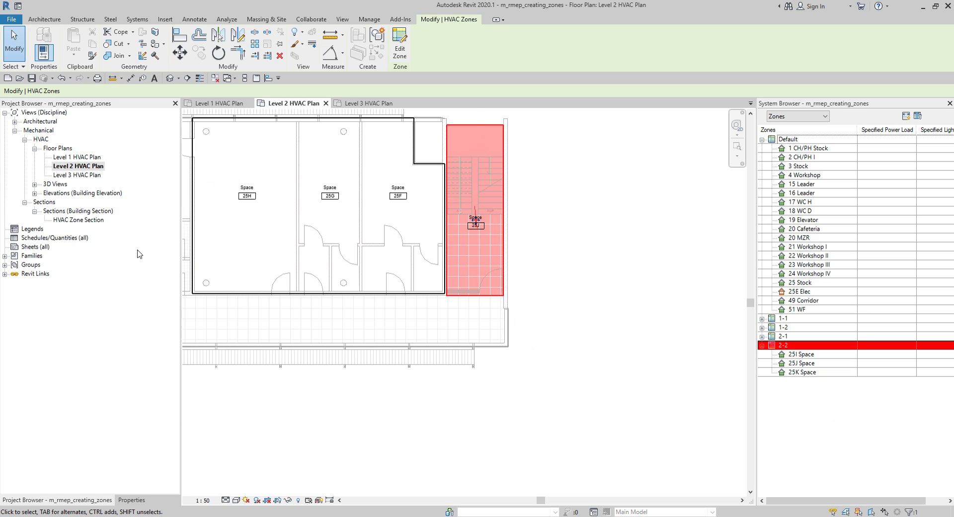
Rename the stairwell's HVAC zone as NE.
click(132, 501)
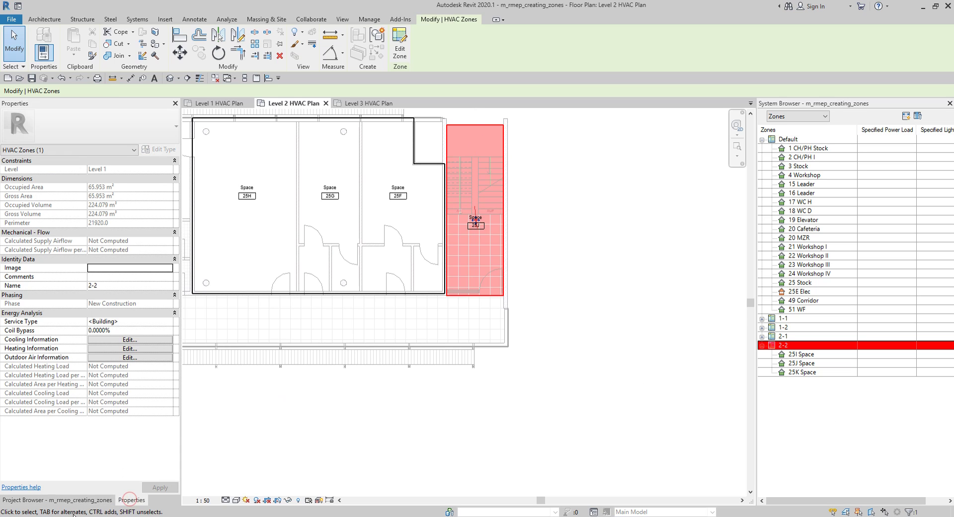
click(107, 287)
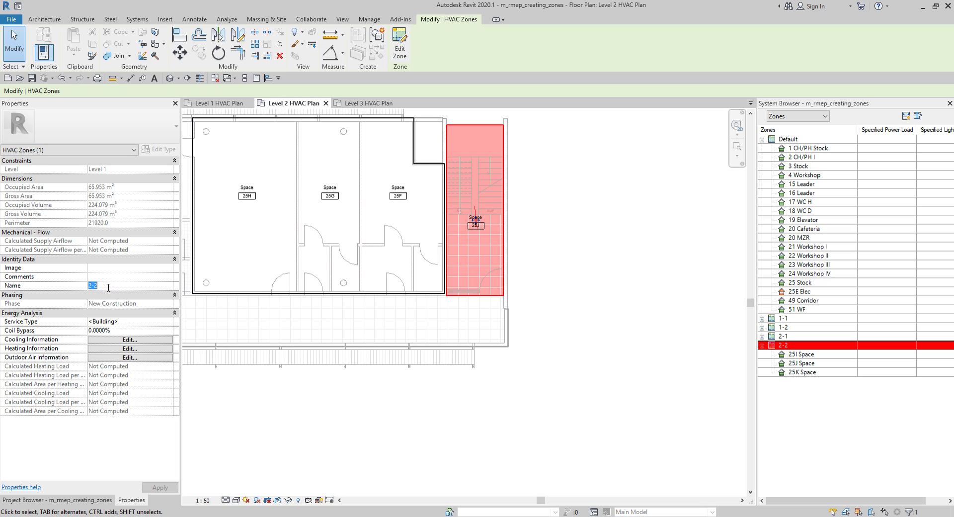
text(n)
click(159, 488)
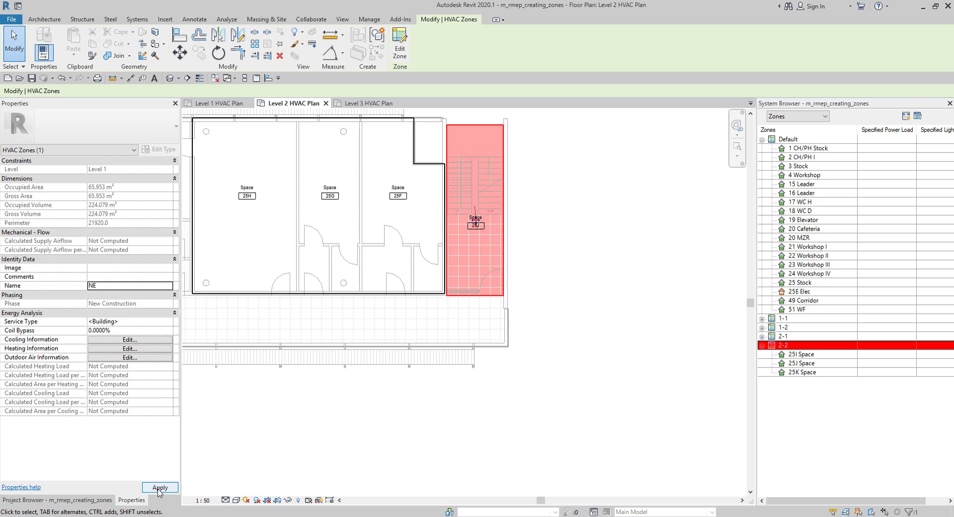
click(671, 397)
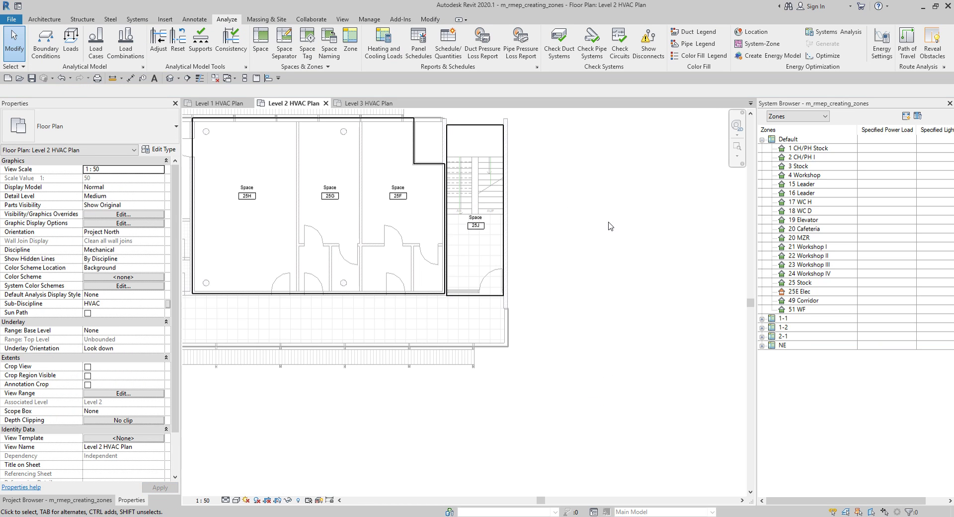
Close the inactive views and open the HVAC Zone Section view.
scroll(546, 292, down, 2)
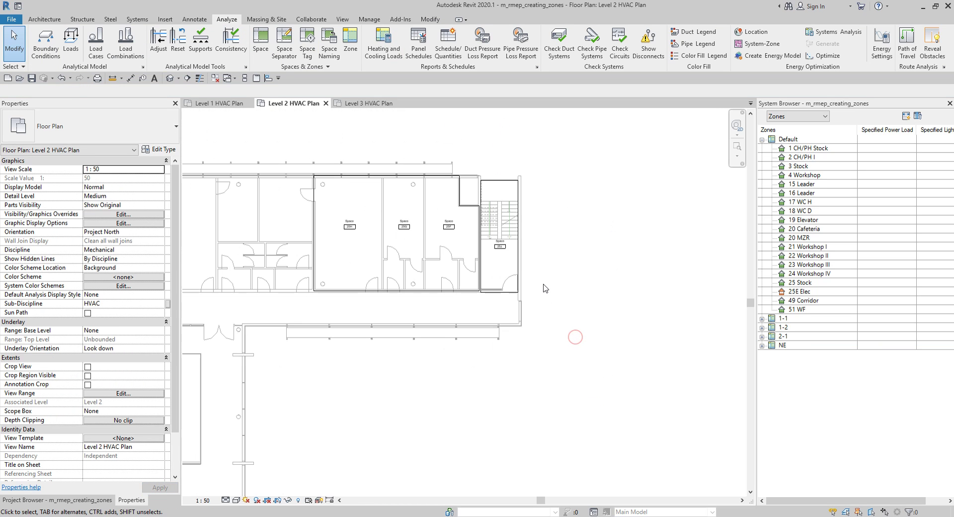
click(215, 79)
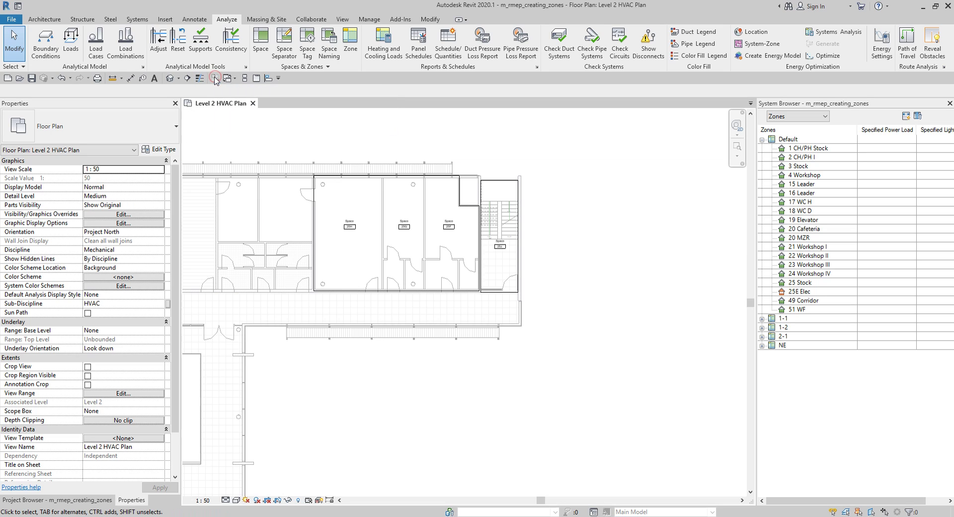
click(84, 499)
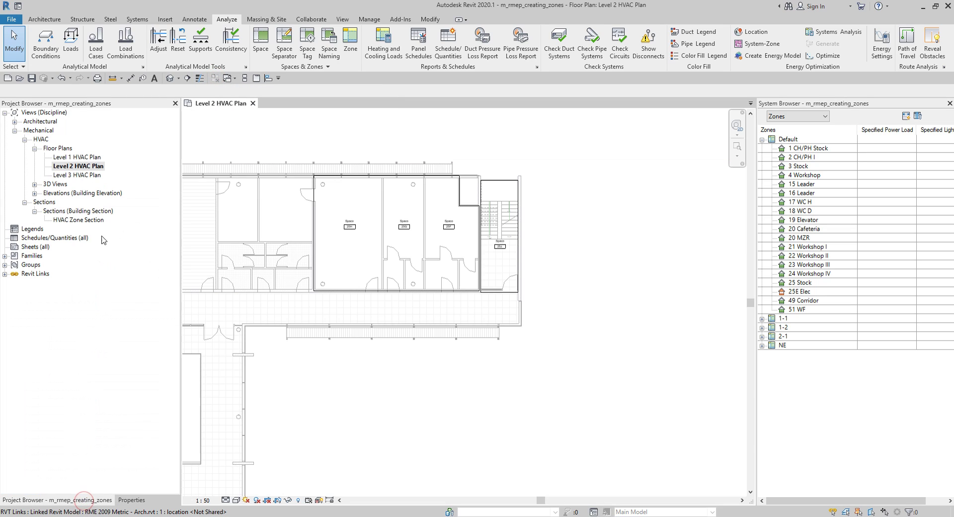
click(74, 220)
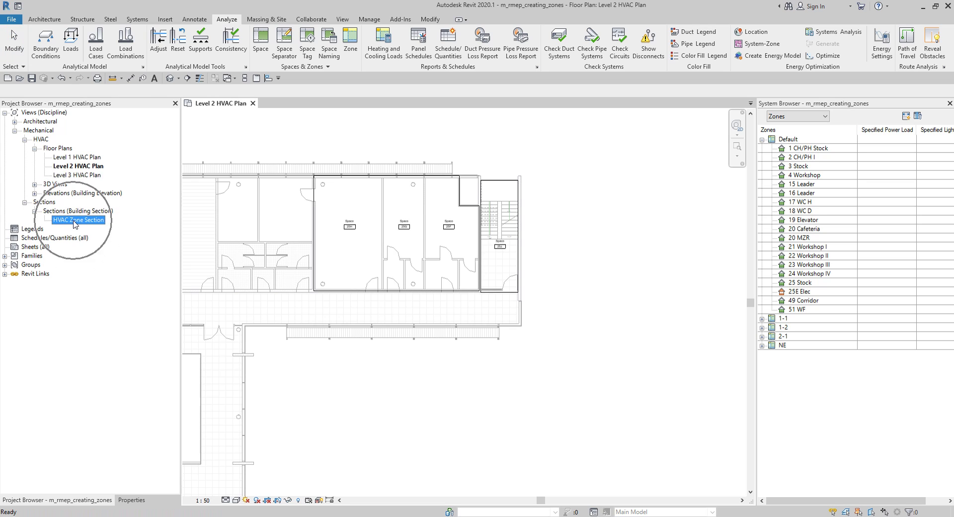
double_click(75, 220)
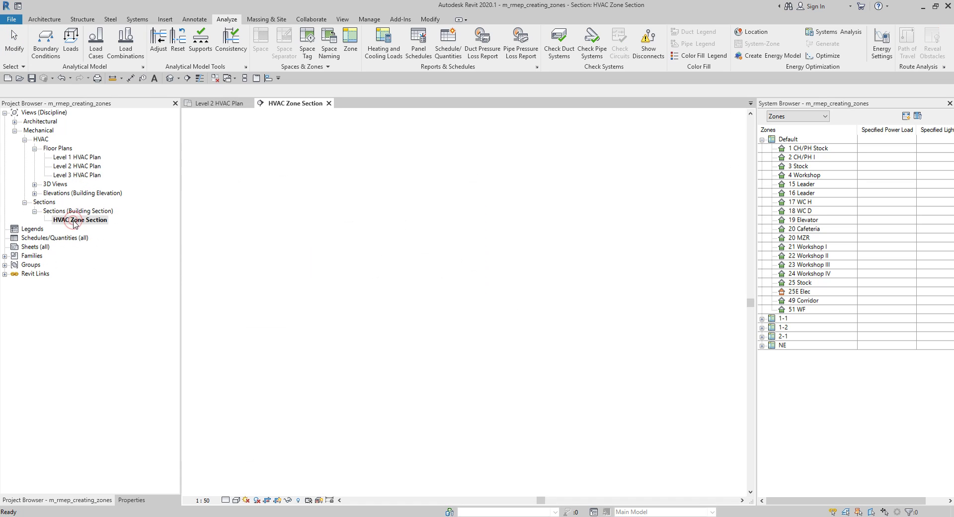
scroll(603, 396, down, 3)
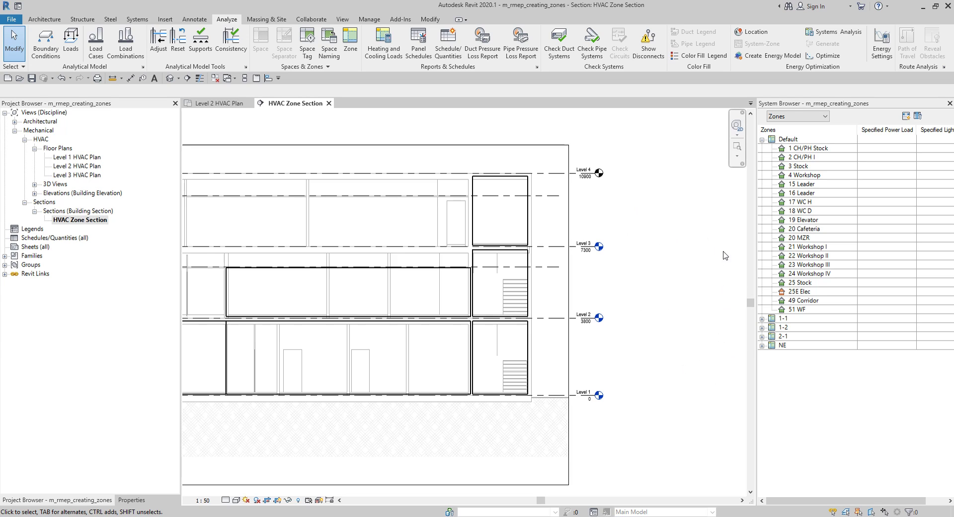
click(674, 304)
Place a color fill legend beside the building section near Level 4, with the space type set to HVAC Zones.
click(707, 61)
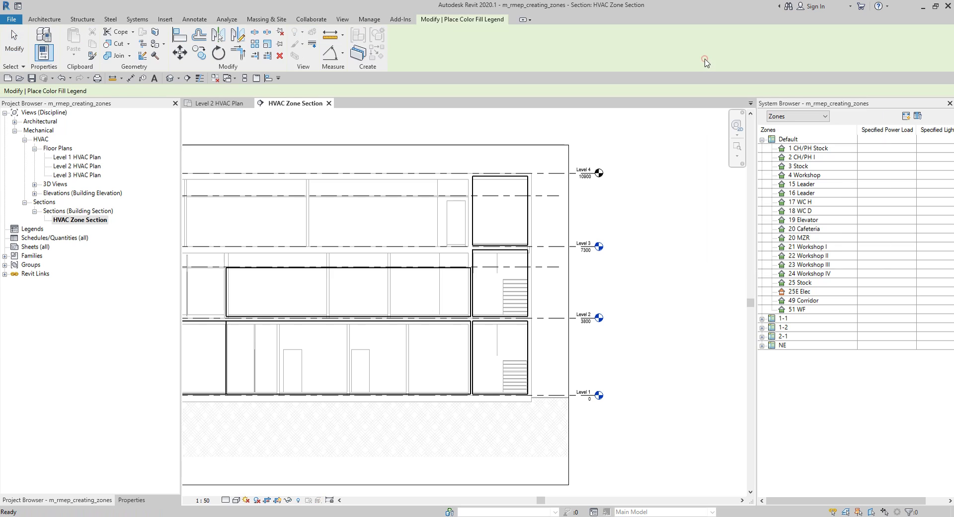
middle_drag(622, 333, 494, 278)
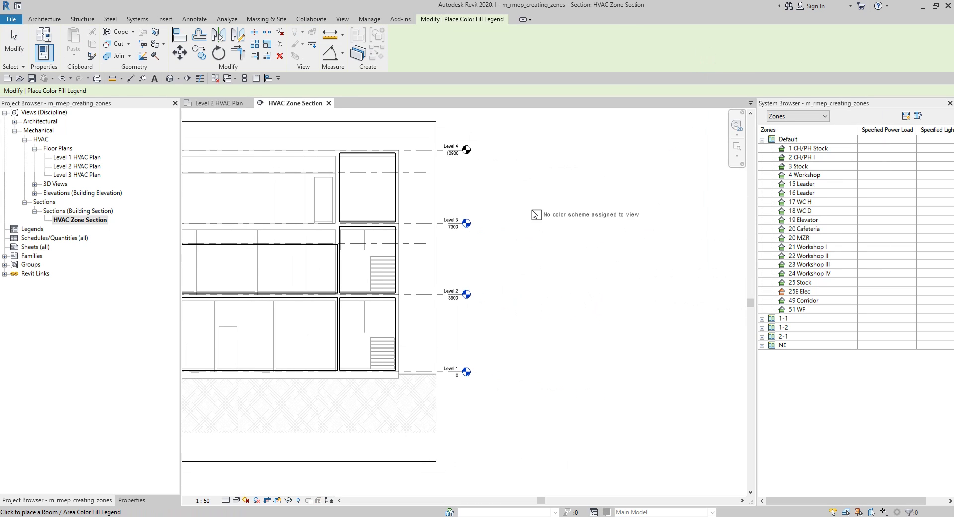
click(509, 150)
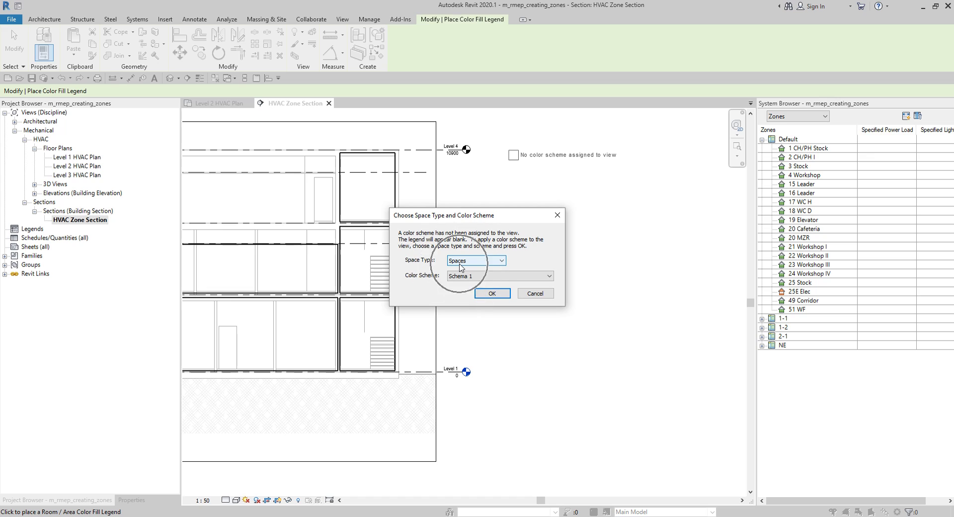
click(462, 263)
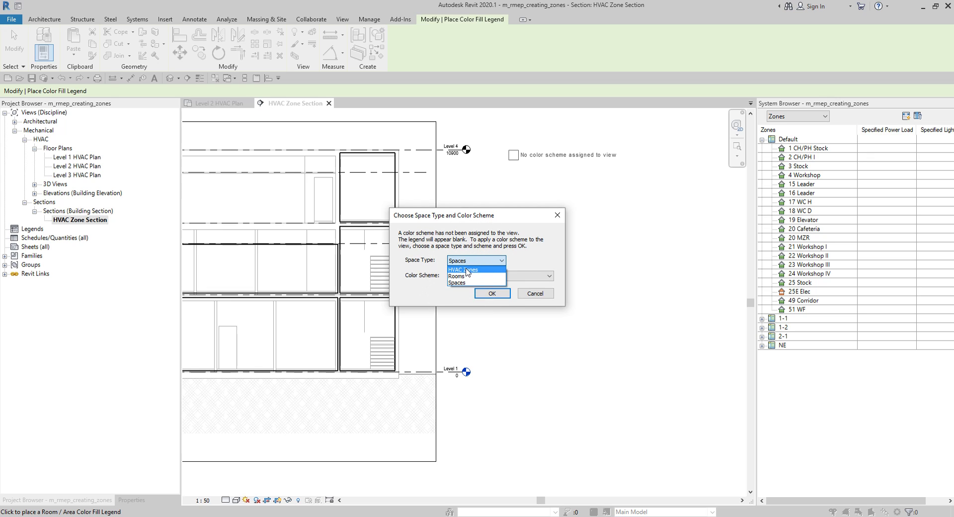
click(466, 270)
click(492, 293)
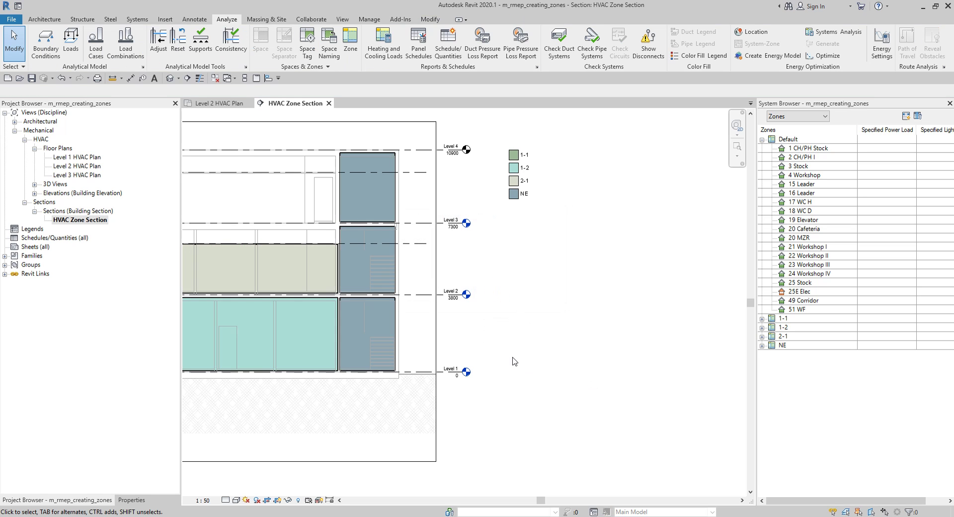
Move the color fill legend closer to the section's level heads and view the colored zones across all levels.
middle_drag(514, 361, 671, 379)
click(660, 237)
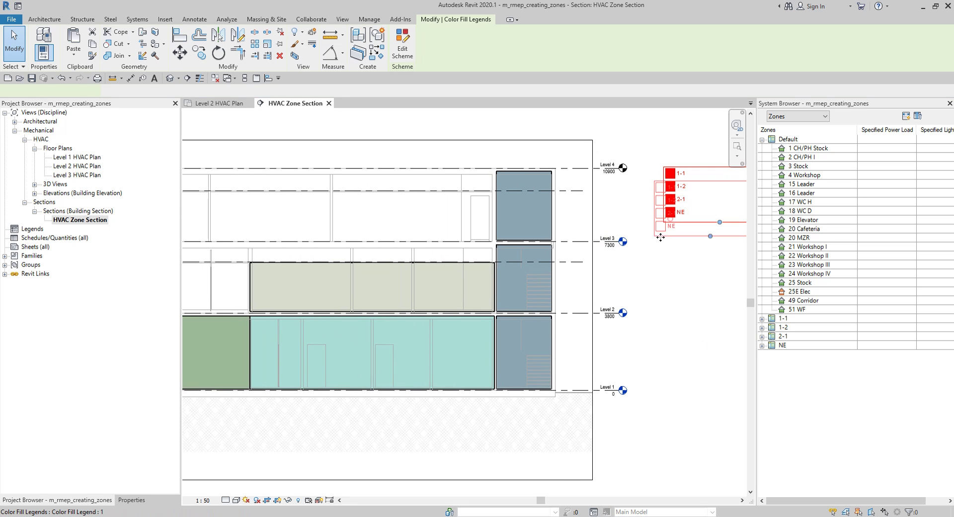
drag(660, 237, 649, 220)
key(Escape)
scroll(677, 276, down, 2)
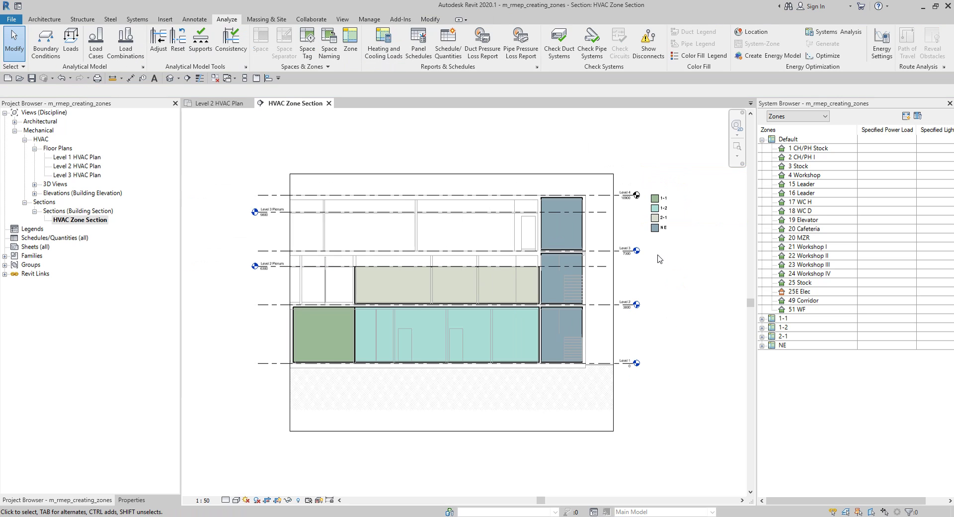
scroll(660, 259, up, 1)
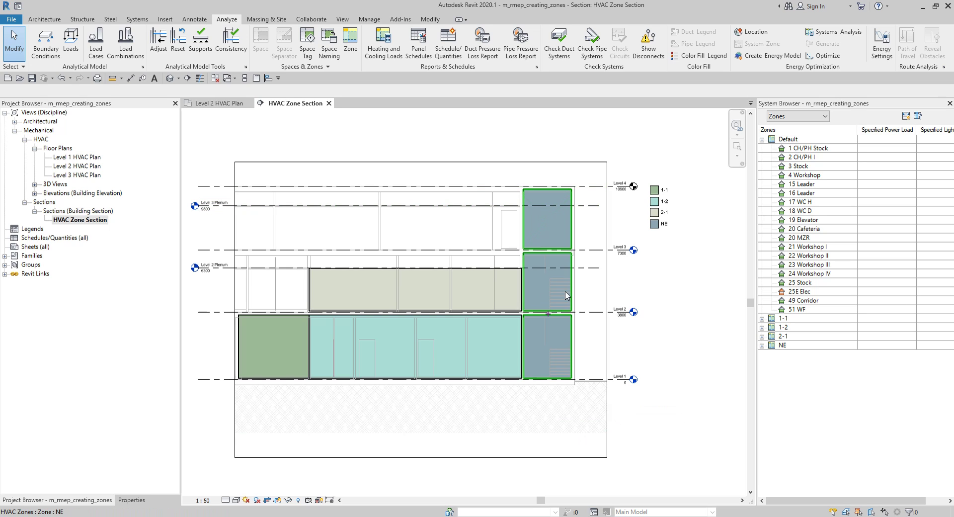
Select the NE stairwell zone in the section to check that it spans Levels 1 to 3, and clear the selection.
click(546, 318)
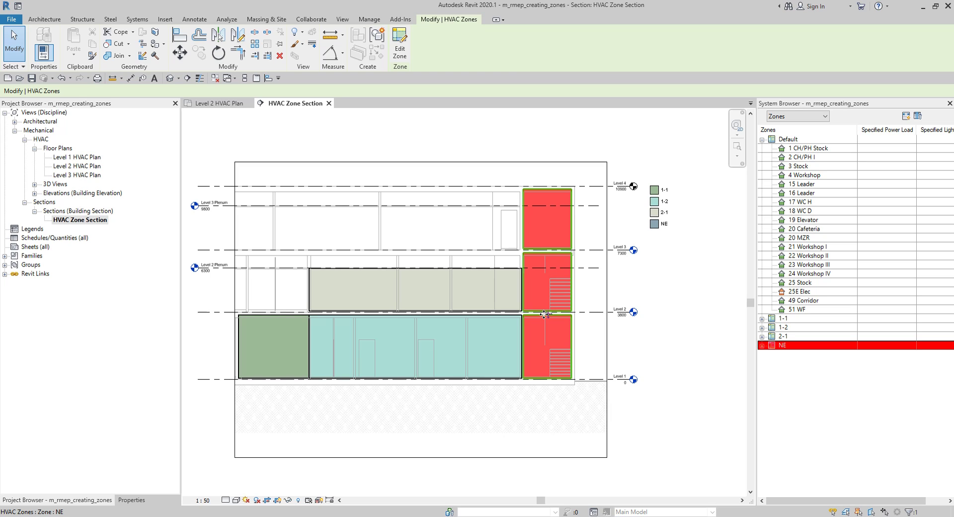
key(Escape)
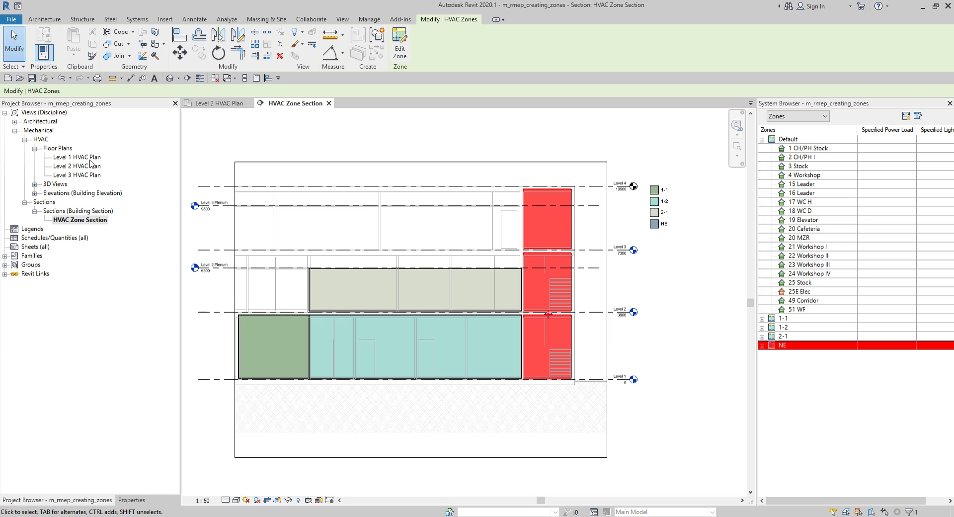
click(14, 36)
click(350, 40)
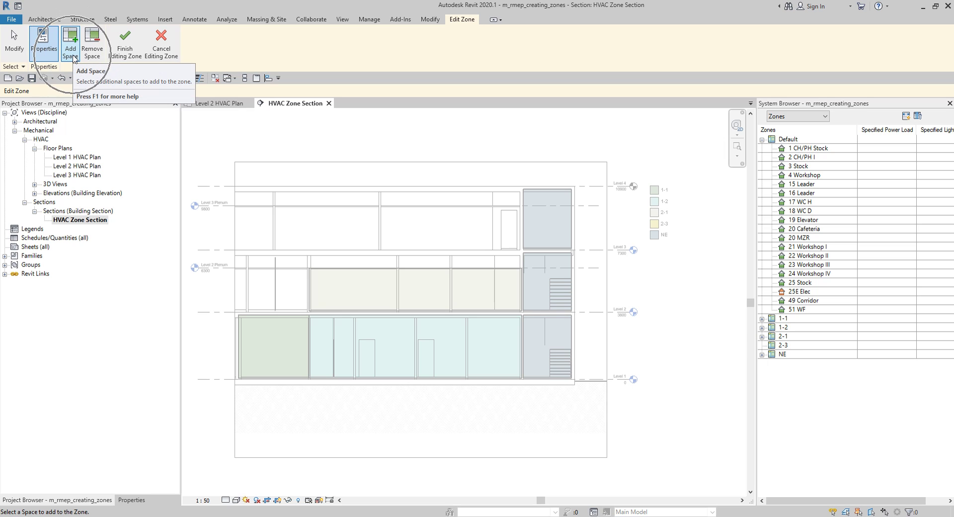
click(16, 57)
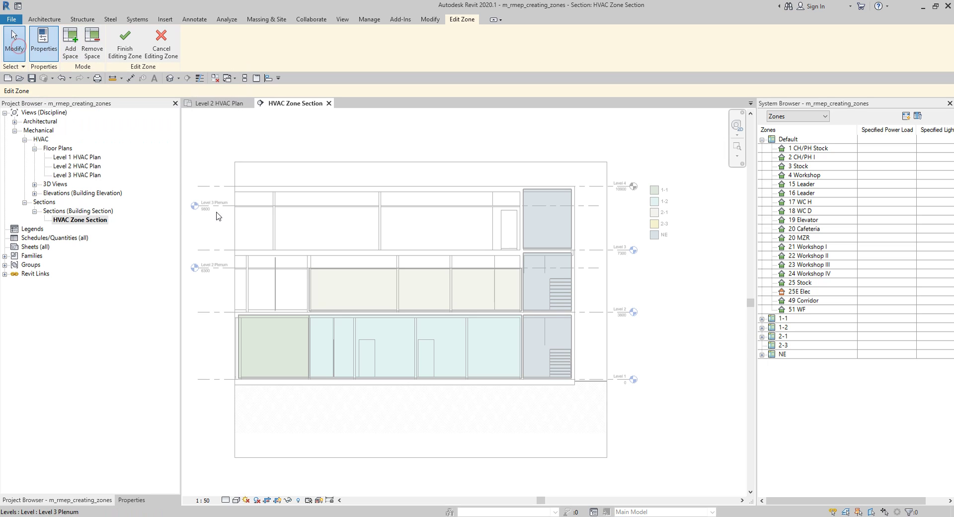
click(158, 46)
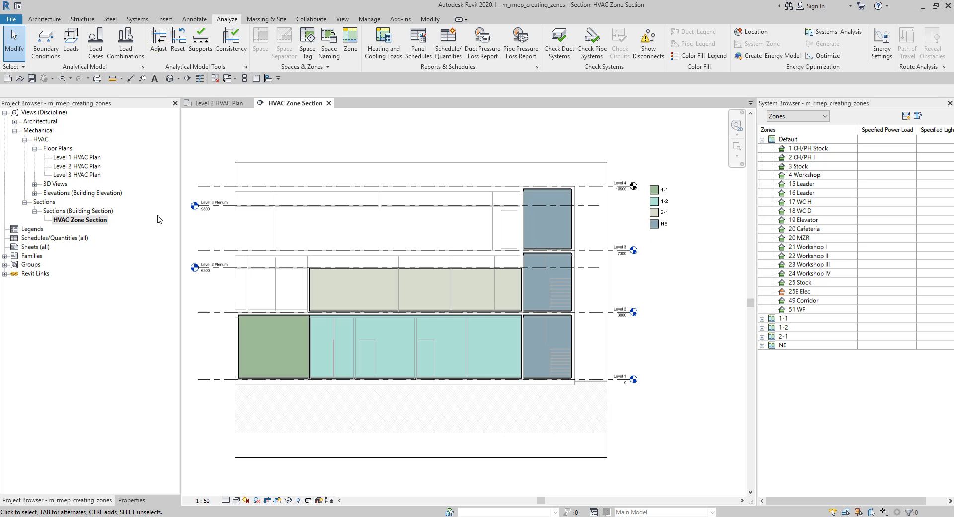
Open the Level 1 HVAC Plan and inspect the stairwell space and the neighbouring zoned rooms.
double_click(85, 157)
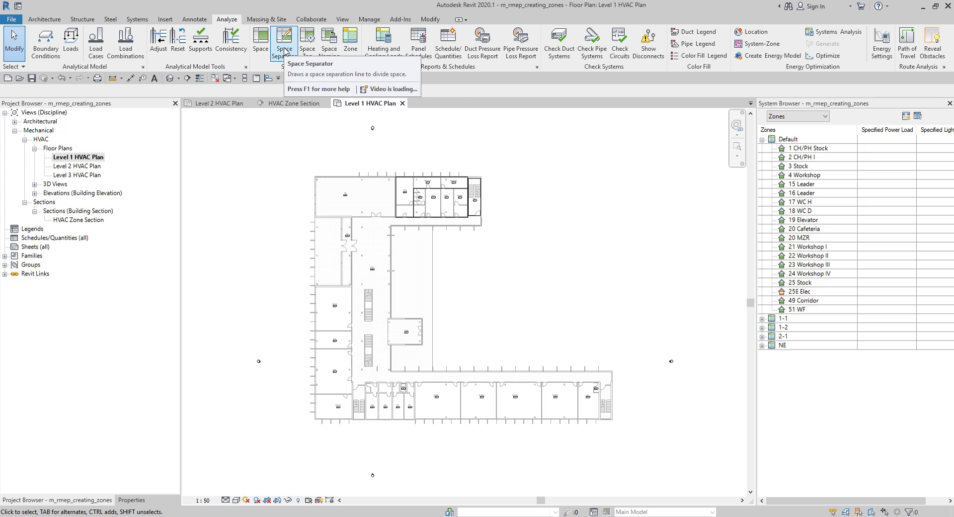
scroll(480, 193, up, 6)
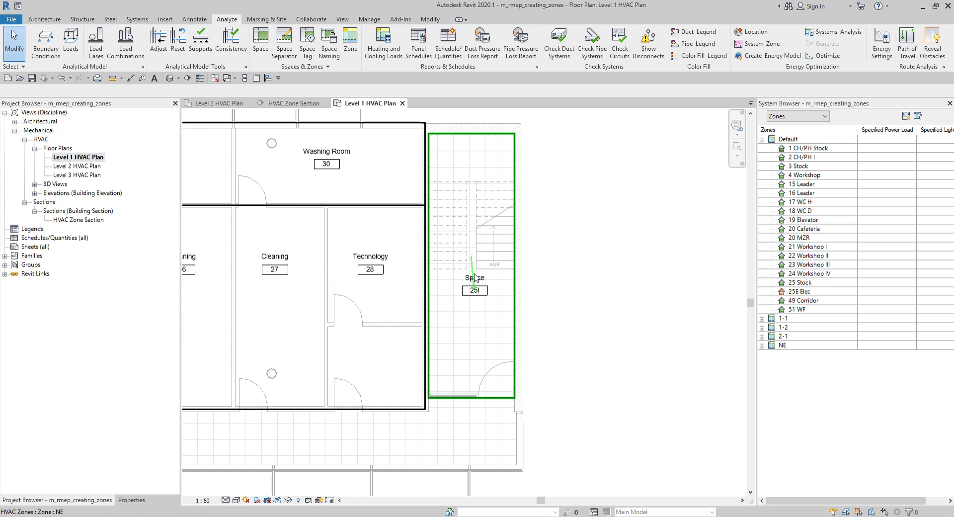
scroll(551, 261, down, 3)
scroll(551, 264, up, 2)
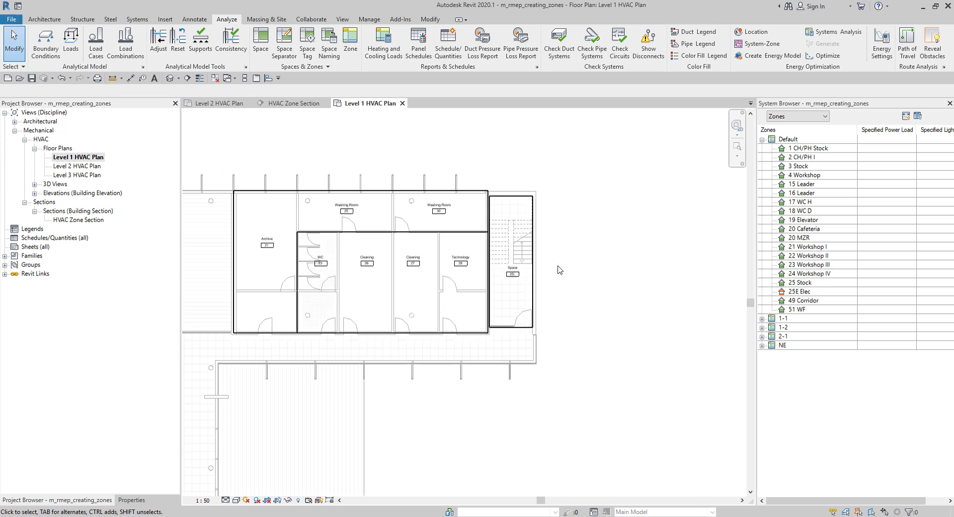
scroll(453, 233, up, 1)
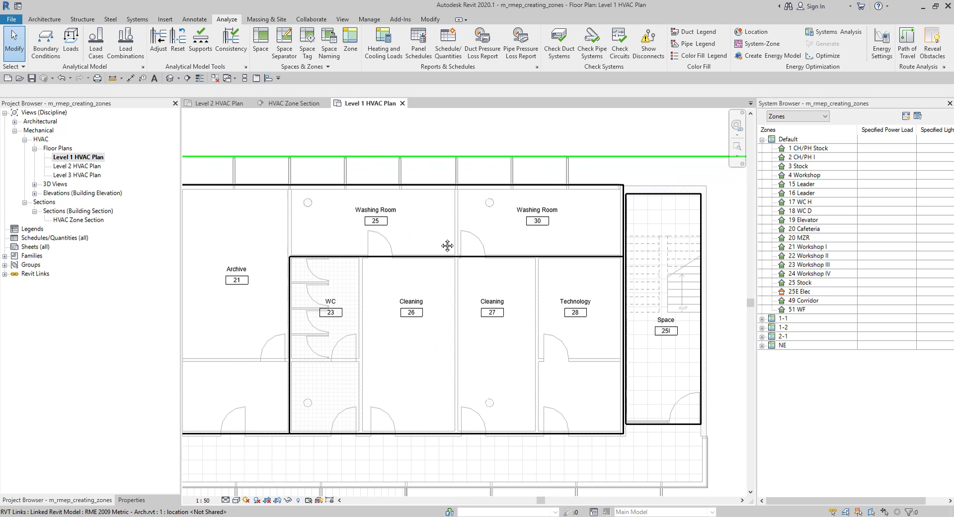
Tile the Level 1 plan, Level 2 plan and HVAC Zone Section views, and fit each view to its window.
key(w)
key(t)
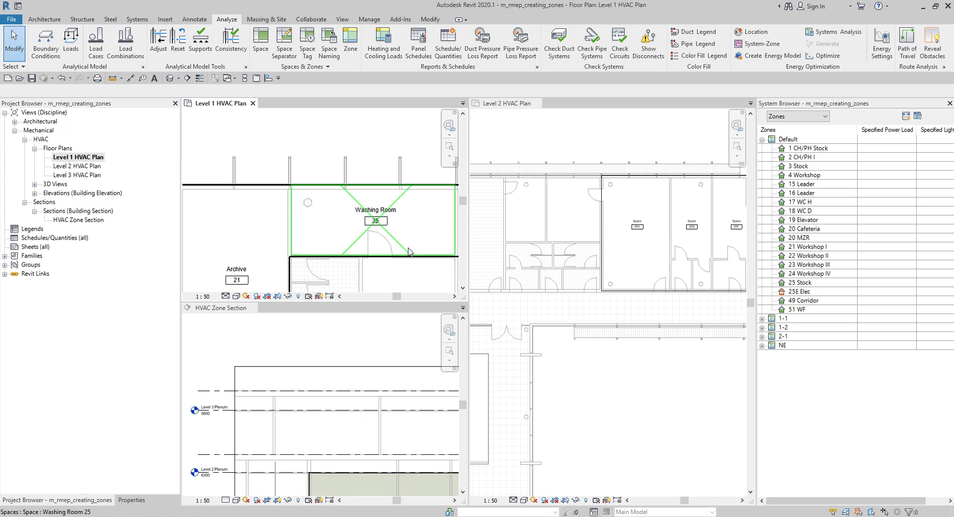
key(z)
key(a)
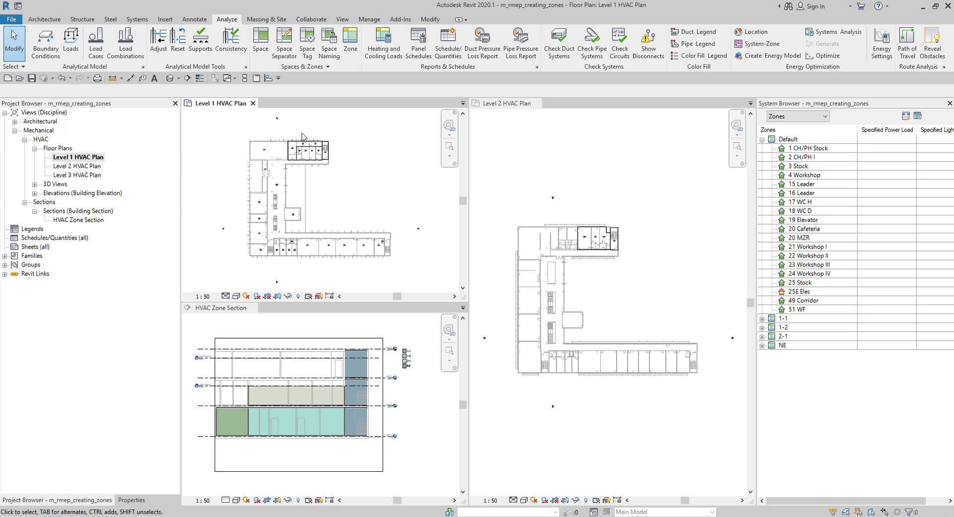
Frame the zoned rooms beside the stairwell in the Level 1 HVAC Plan and the Level 2 HVAC Plan.
scroll(304, 139, up, 5)
scroll(309, 149, up, 2)
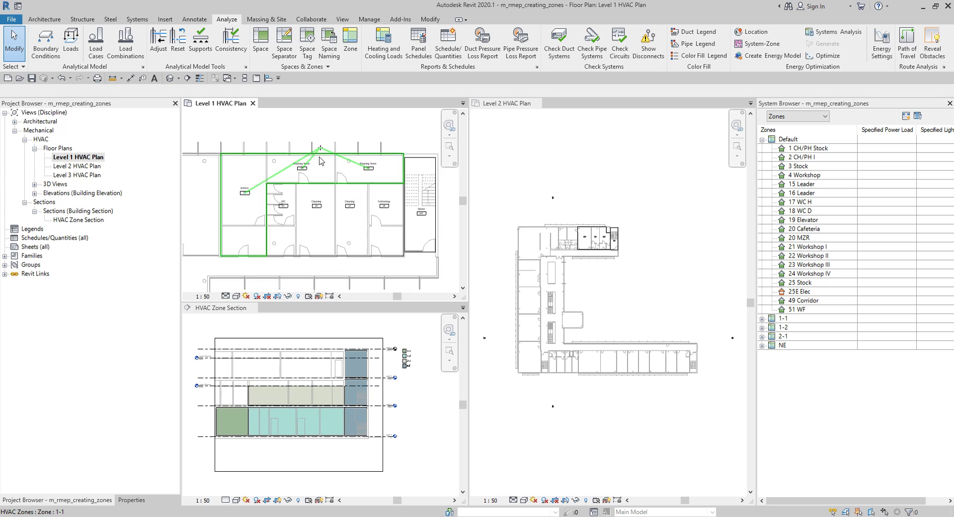
click(635, 296)
scroll(596, 246, up, 6)
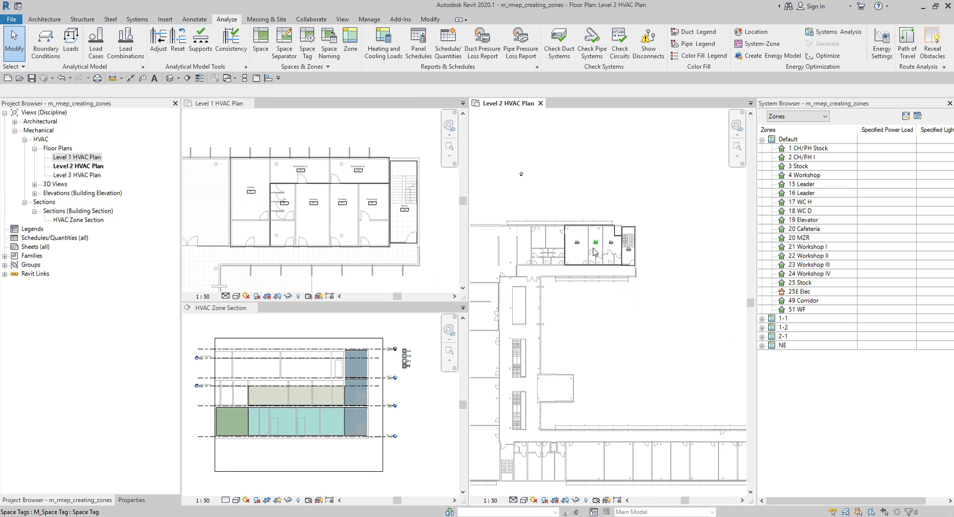